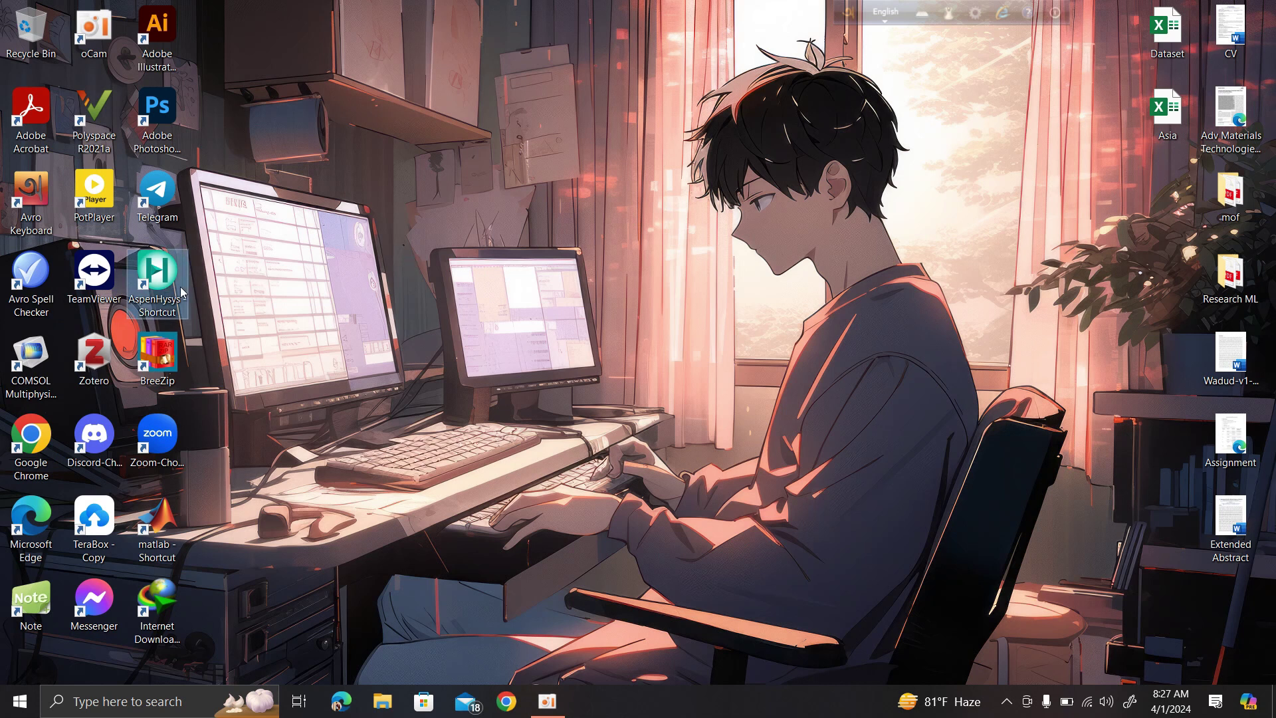
# Launch Aspen HYSYS from the desktop and postpone the product registration
pyautogui.doubleClick(150, 307)
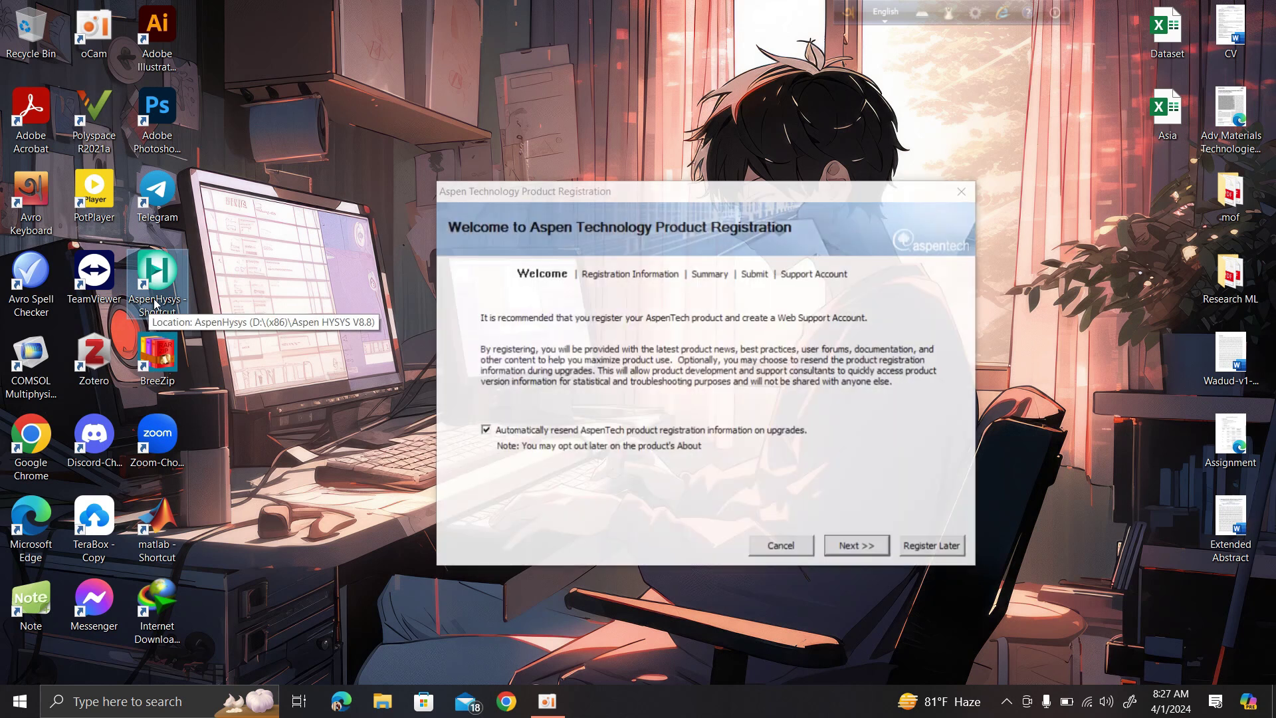
pyautogui.click(955, 551)
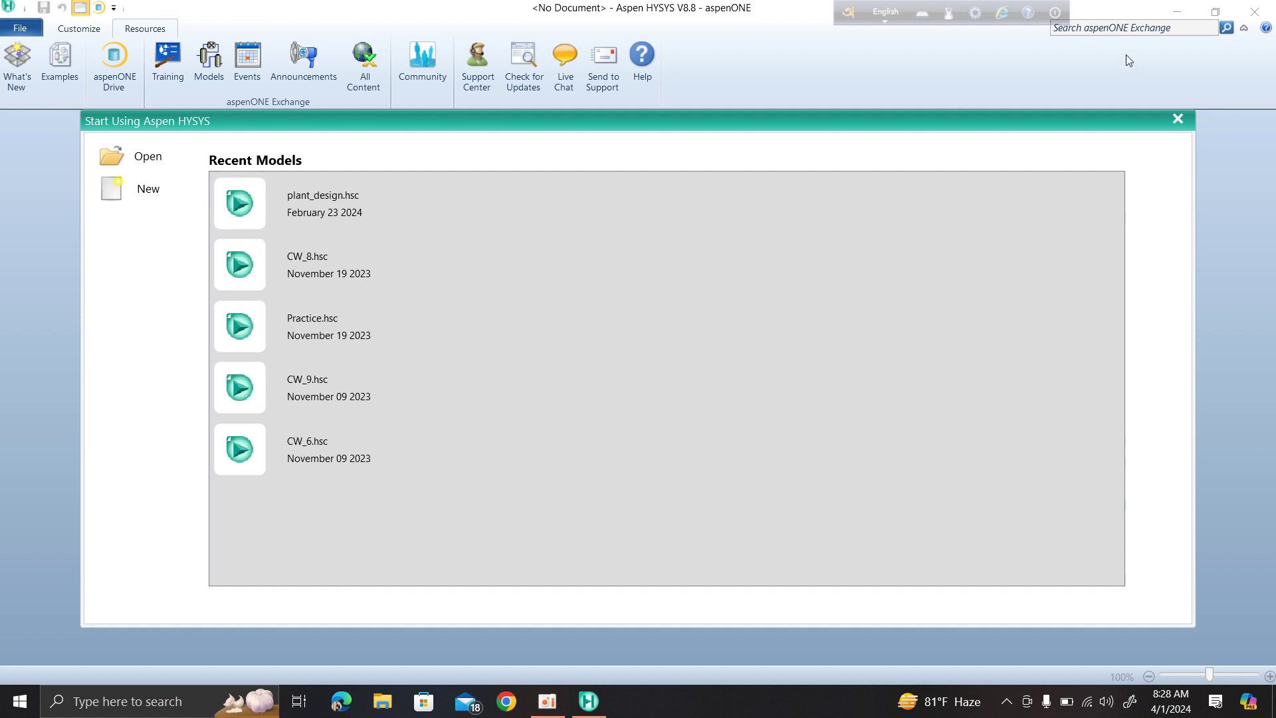
pyautogui.click(1061, 16)
pyautogui.click(1070, 56)
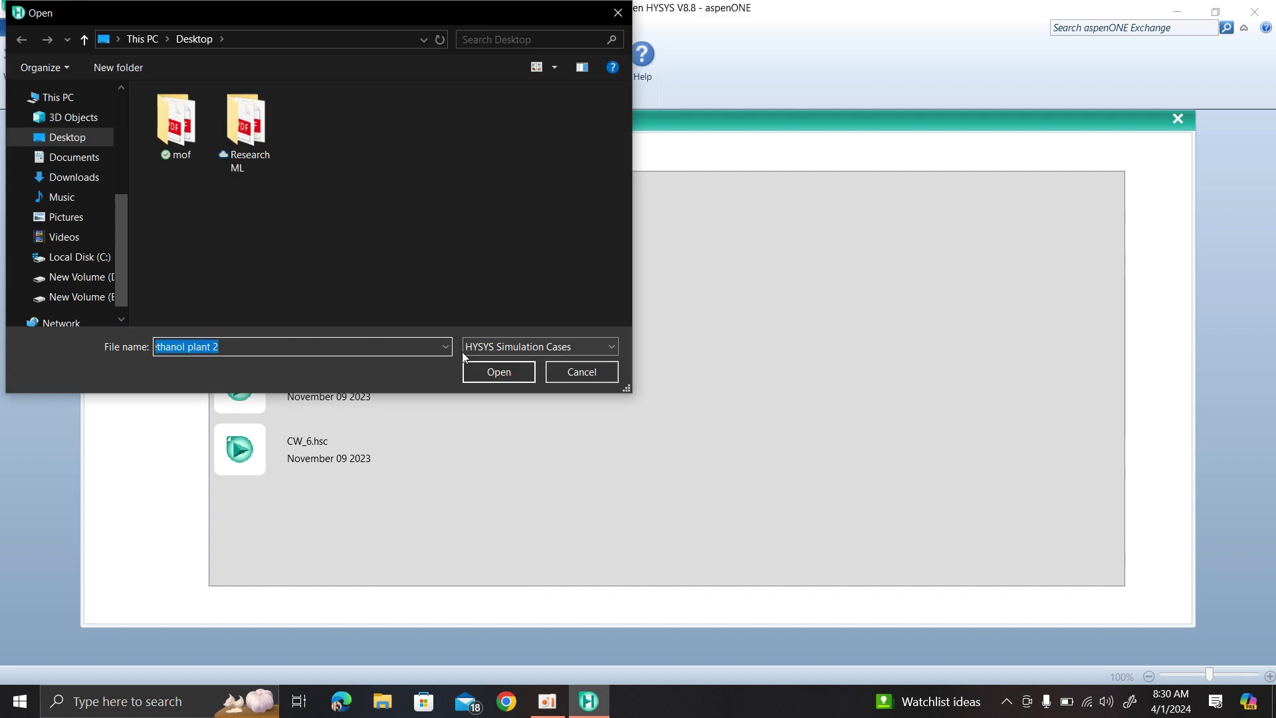
pyautogui.doubleClick(223, 346)
pyautogui.hotkey('ctrl', 'a')
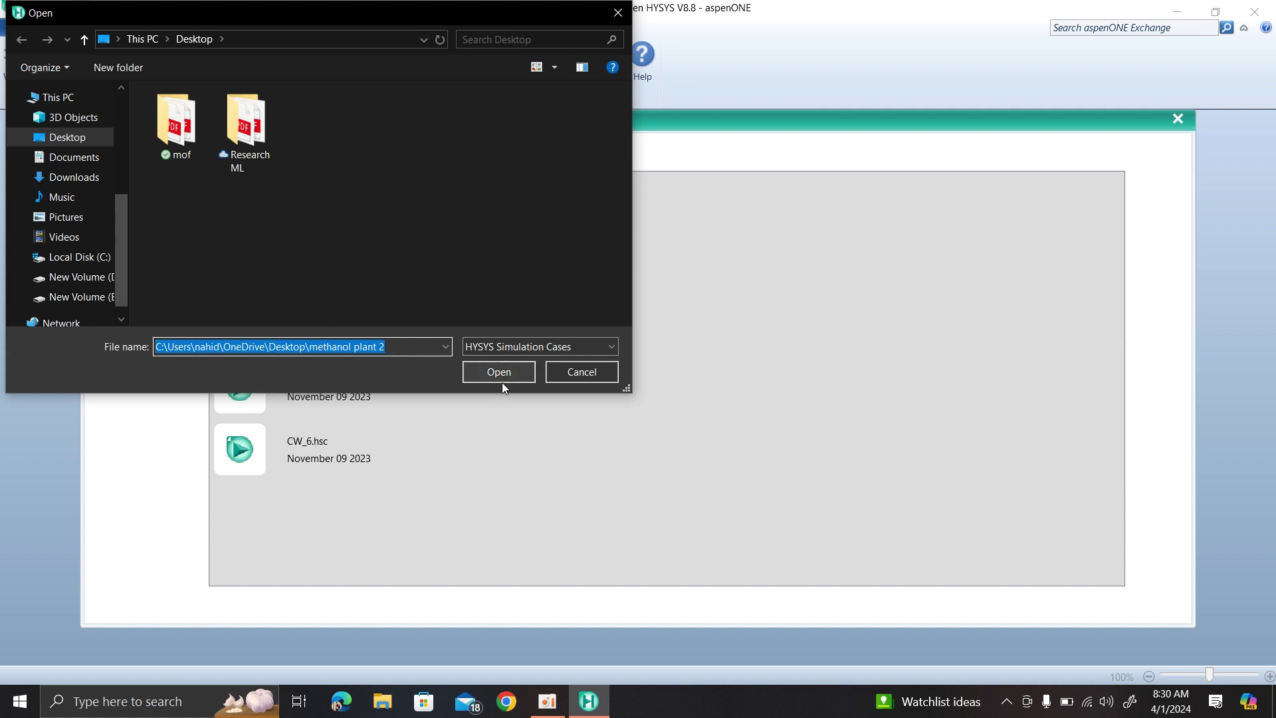
pyautogui.click(610, 25)
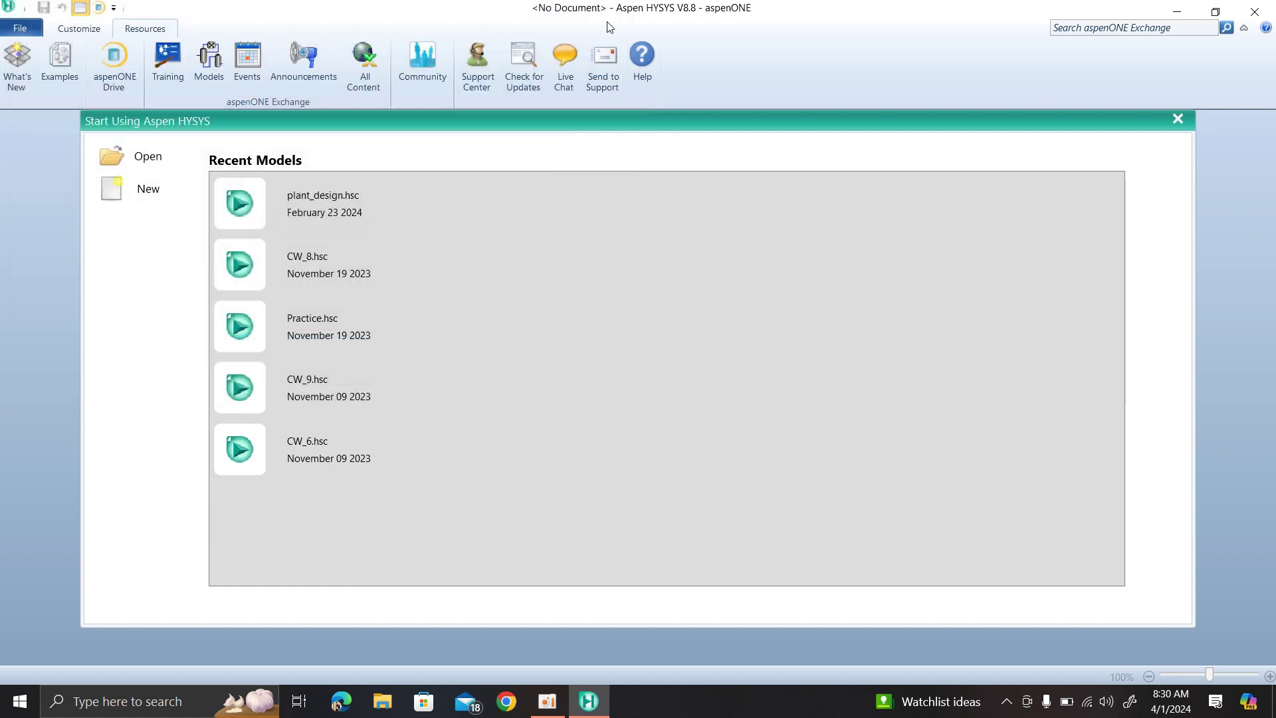
# Create a new simulation case and add a component list to it
pyautogui.click(149, 189)
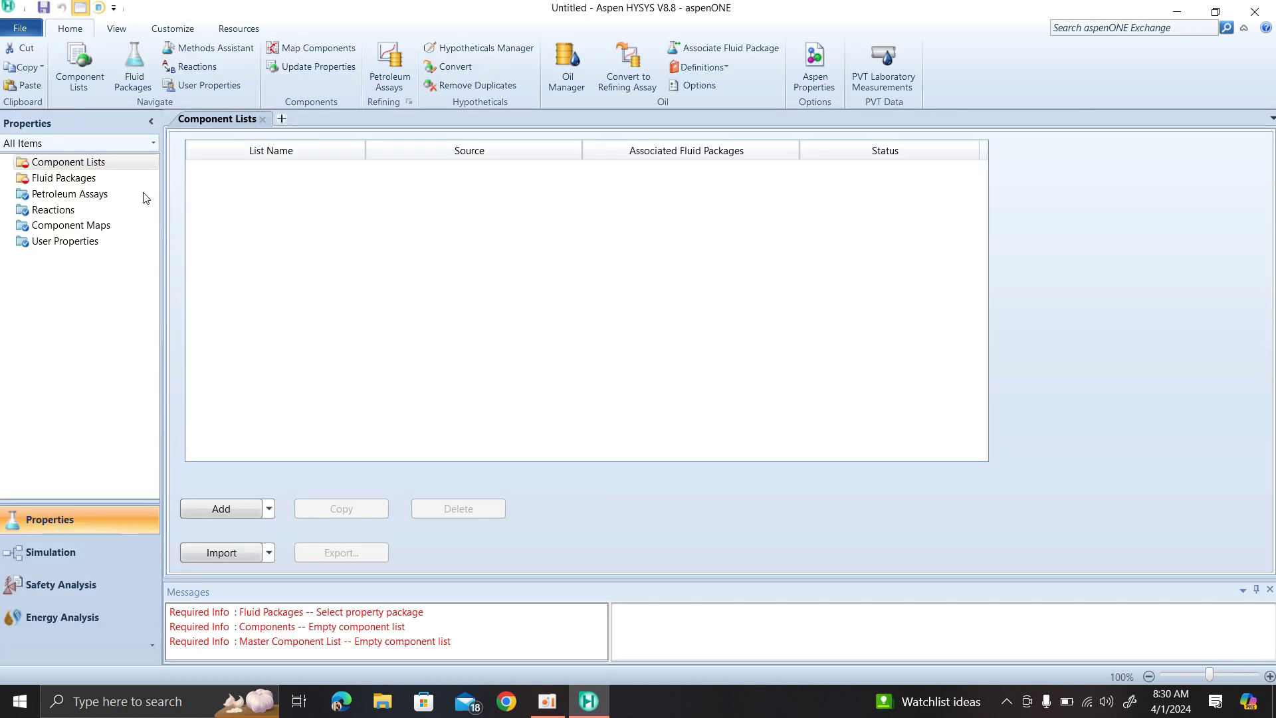
pyautogui.click(146, 197)
pyautogui.click(138, 165)
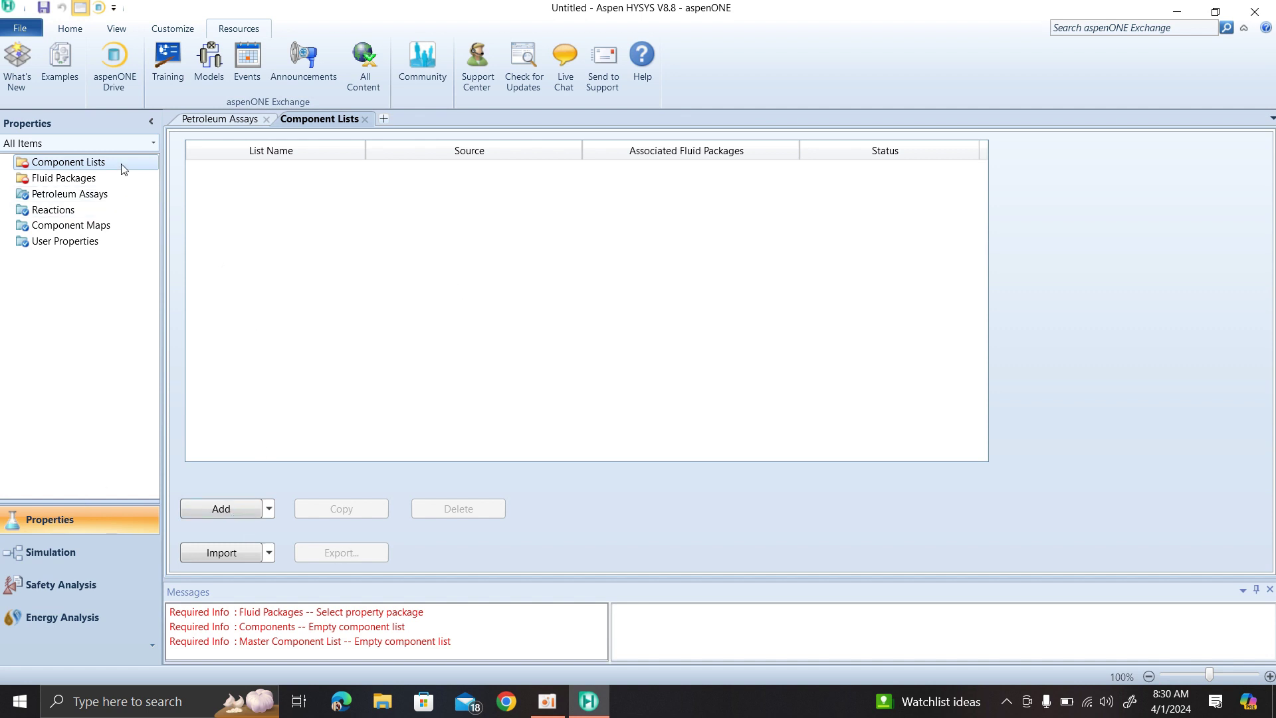
pyautogui.click(243, 515)
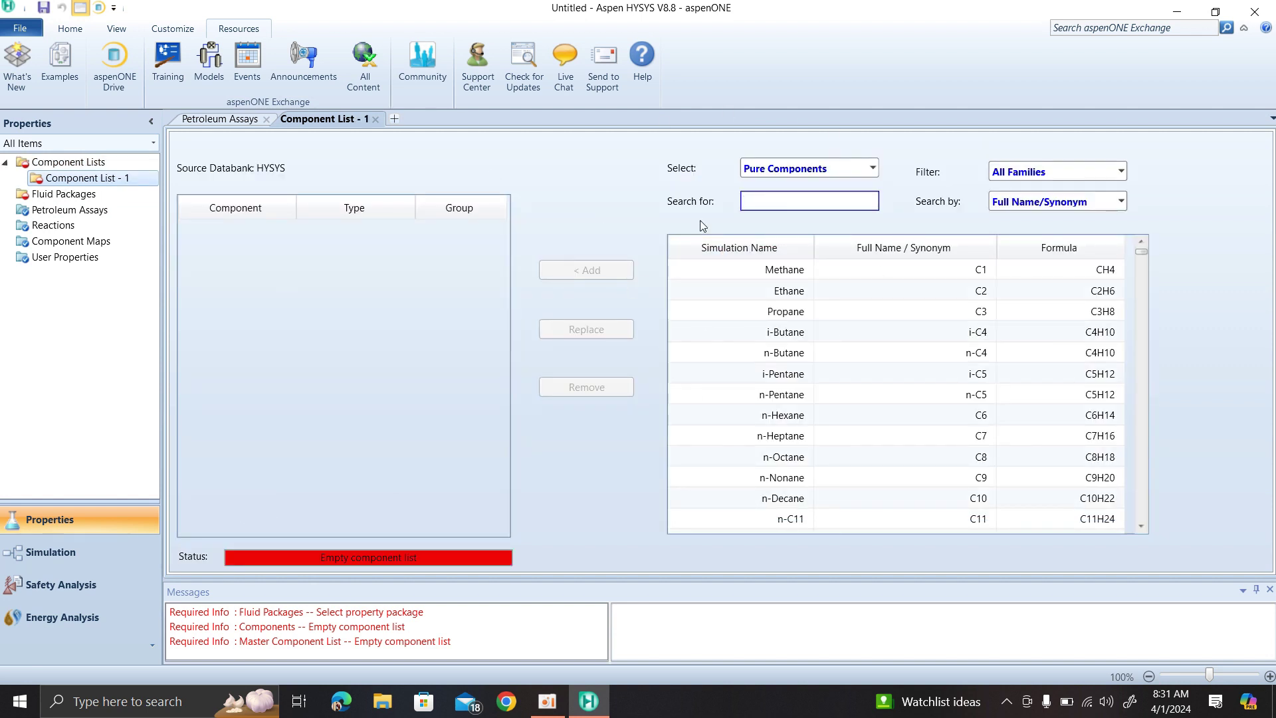
pyautogui.click(817, 171)
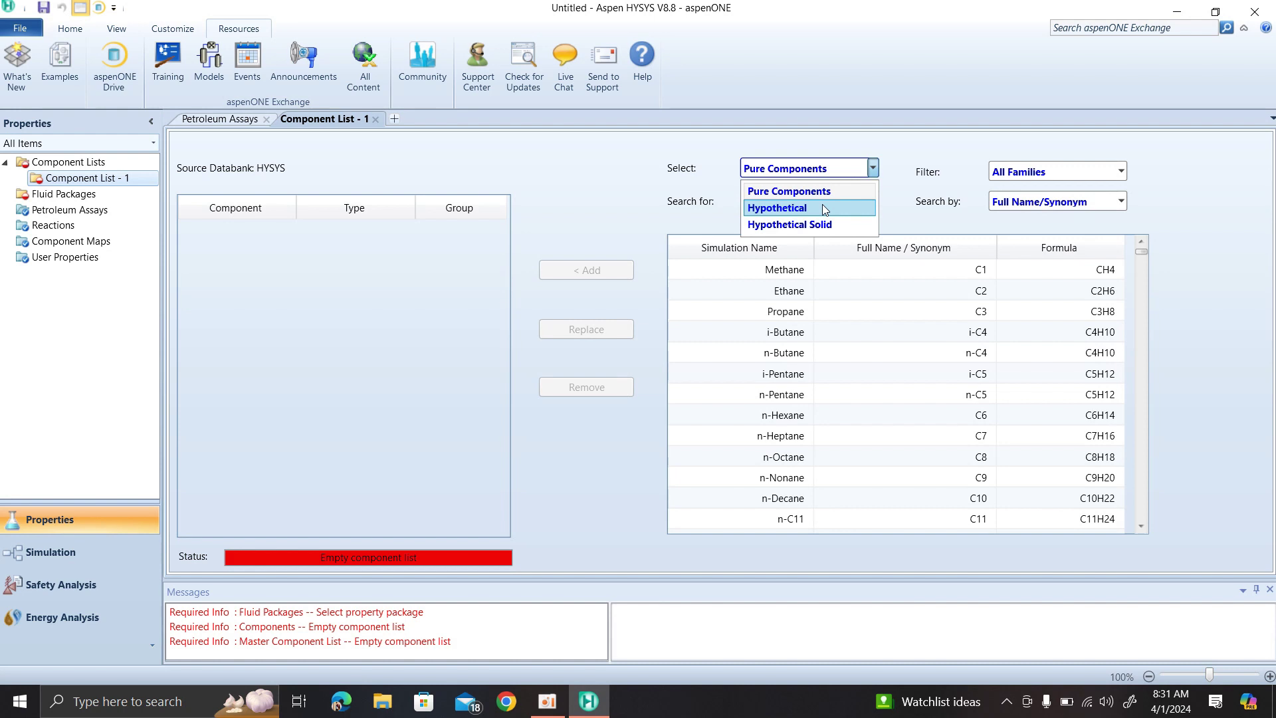
pyautogui.click(923, 135)
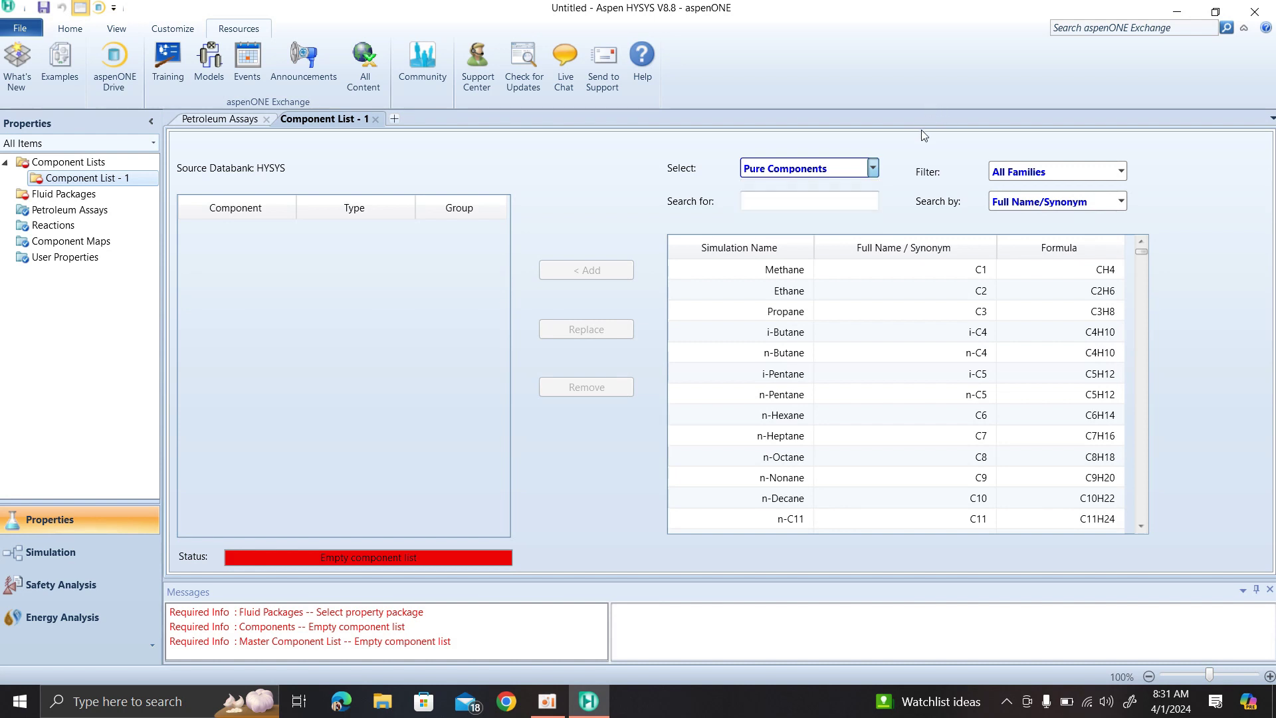
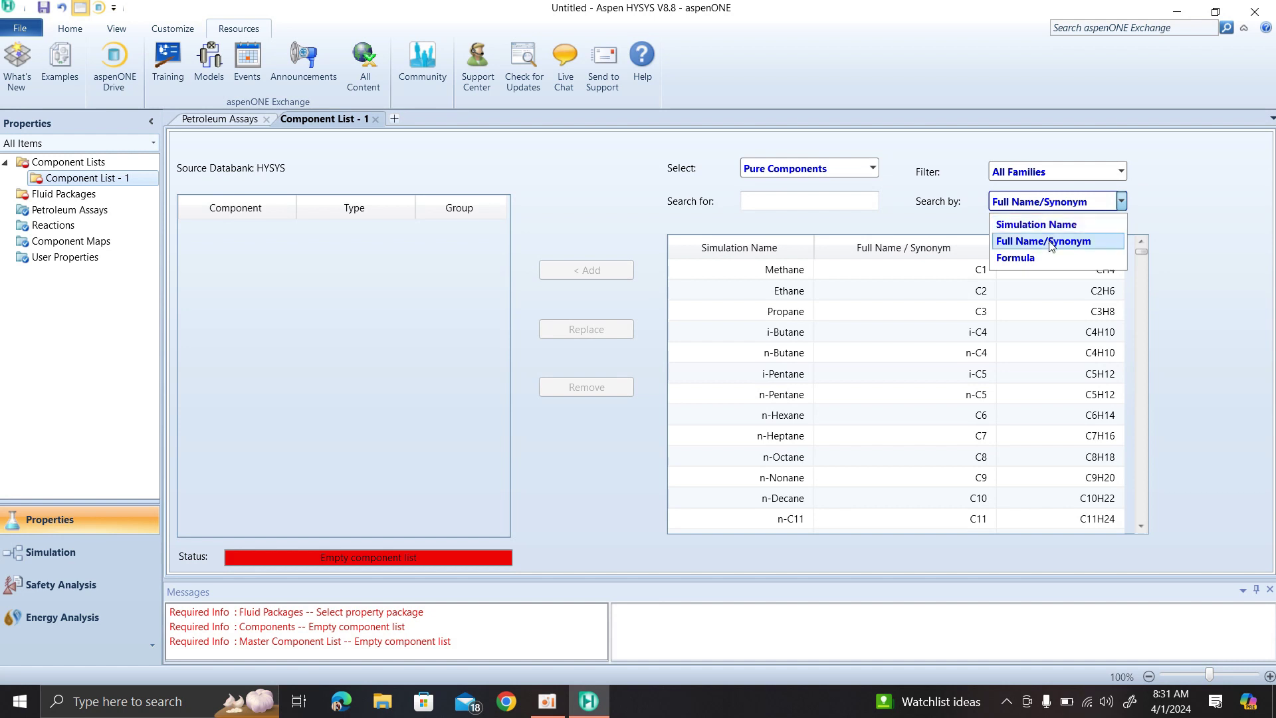
pyautogui.click(1066, 206)
pyautogui.click(1061, 240)
pyautogui.click(1059, 201)
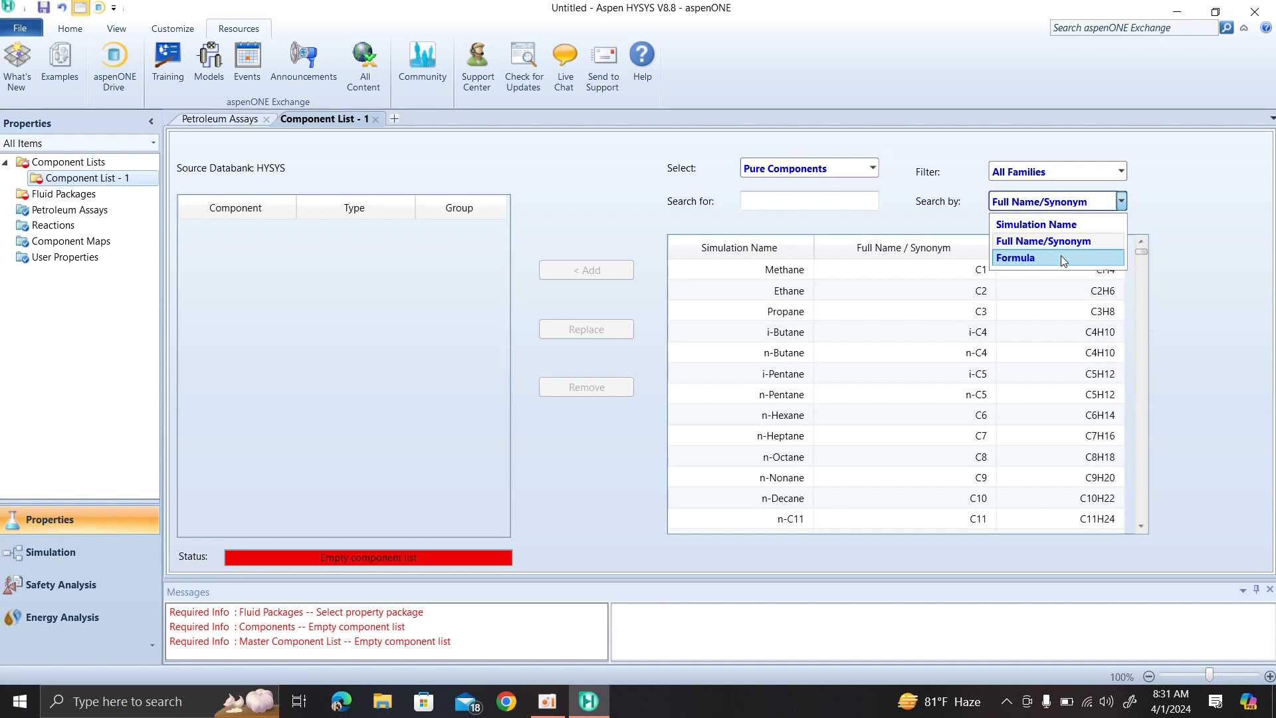
pyautogui.click(1181, 200)
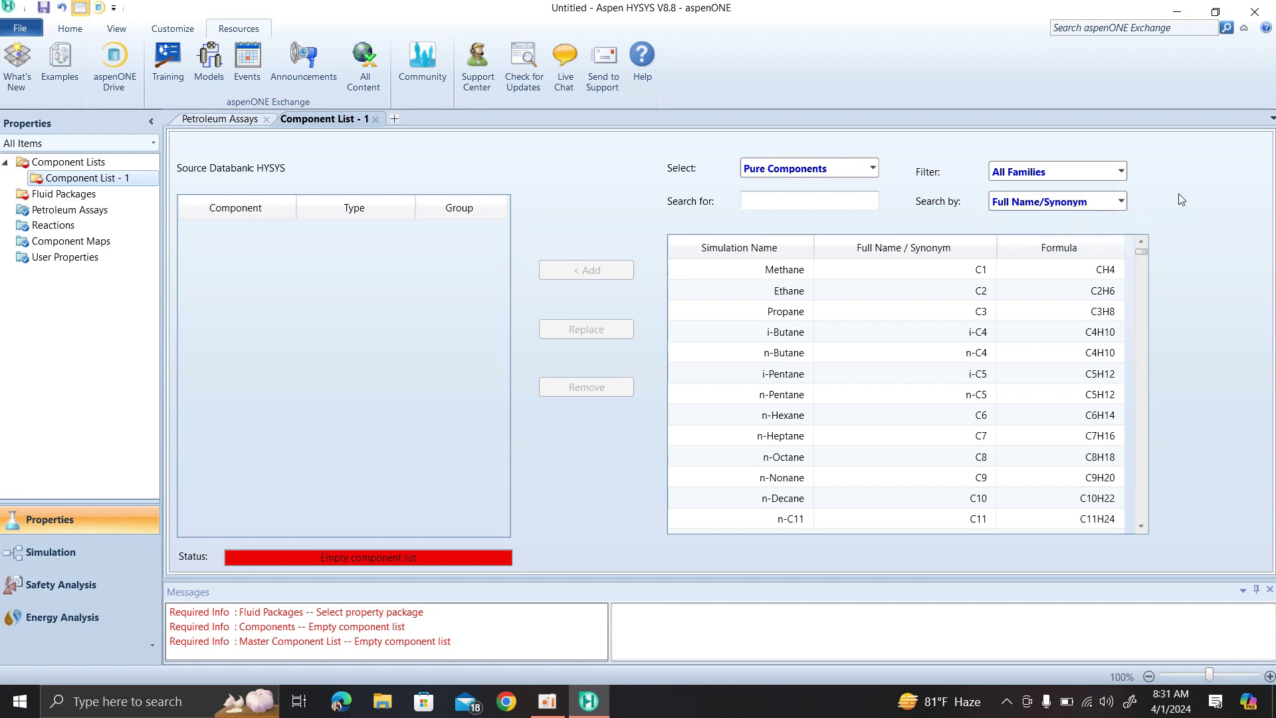
# Search the pure components for "wa" by full name or synonym and by formula, and clear the search
pyautogui.click(814, 203)
pyautogui.write('Wa')
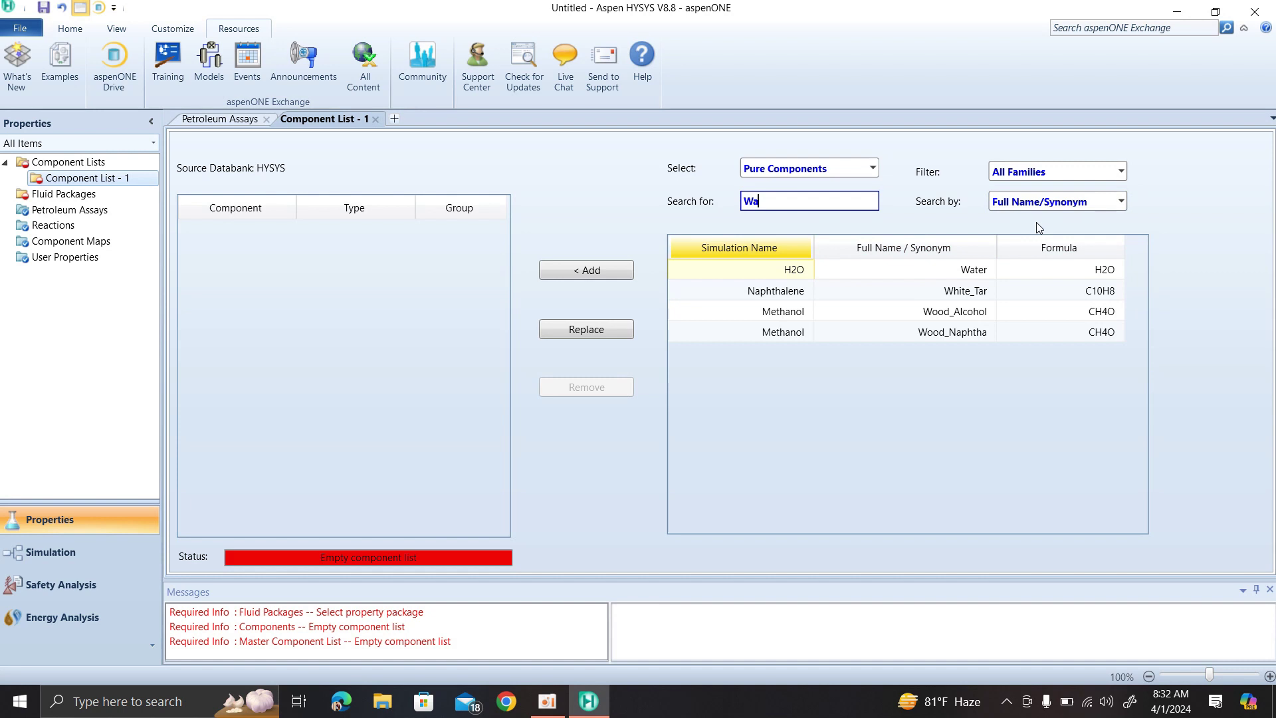
pyautogui.click(1042, 203)
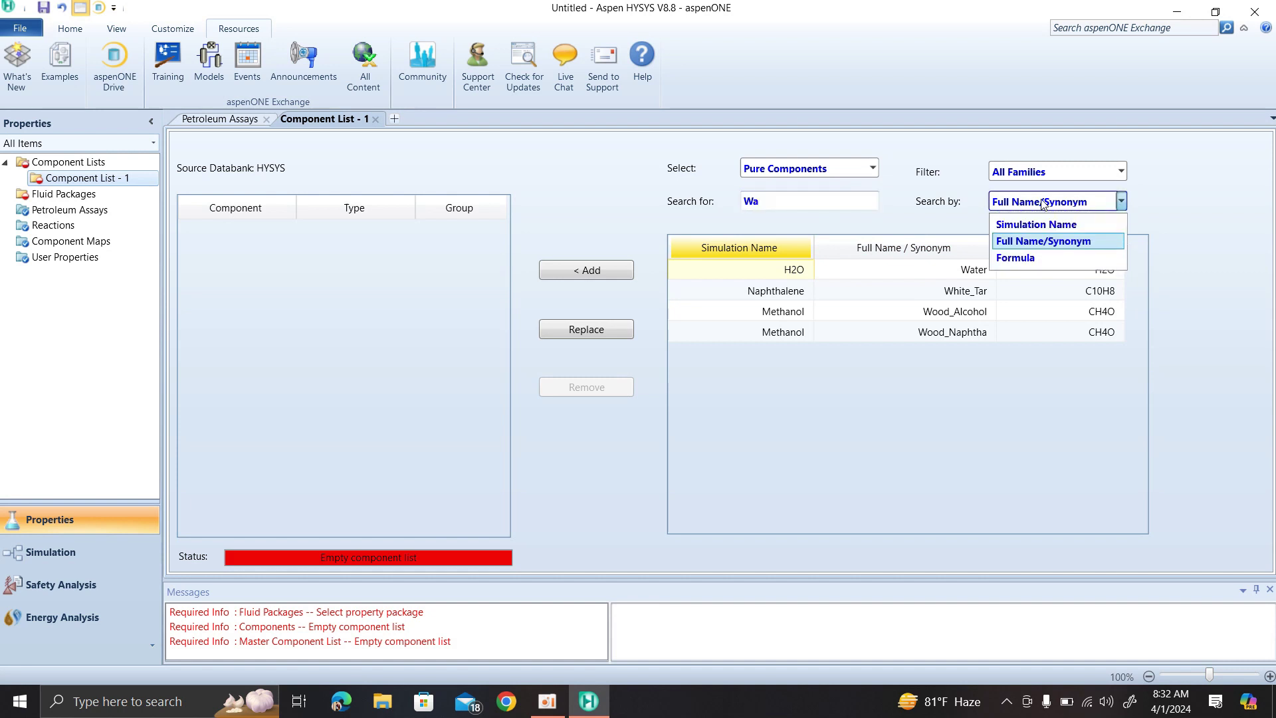
pyautogui.click(1015, 258)
pyautogui.click(816, 207)
pyautogui.press('BackSpace')
pyautogui.write('wa')
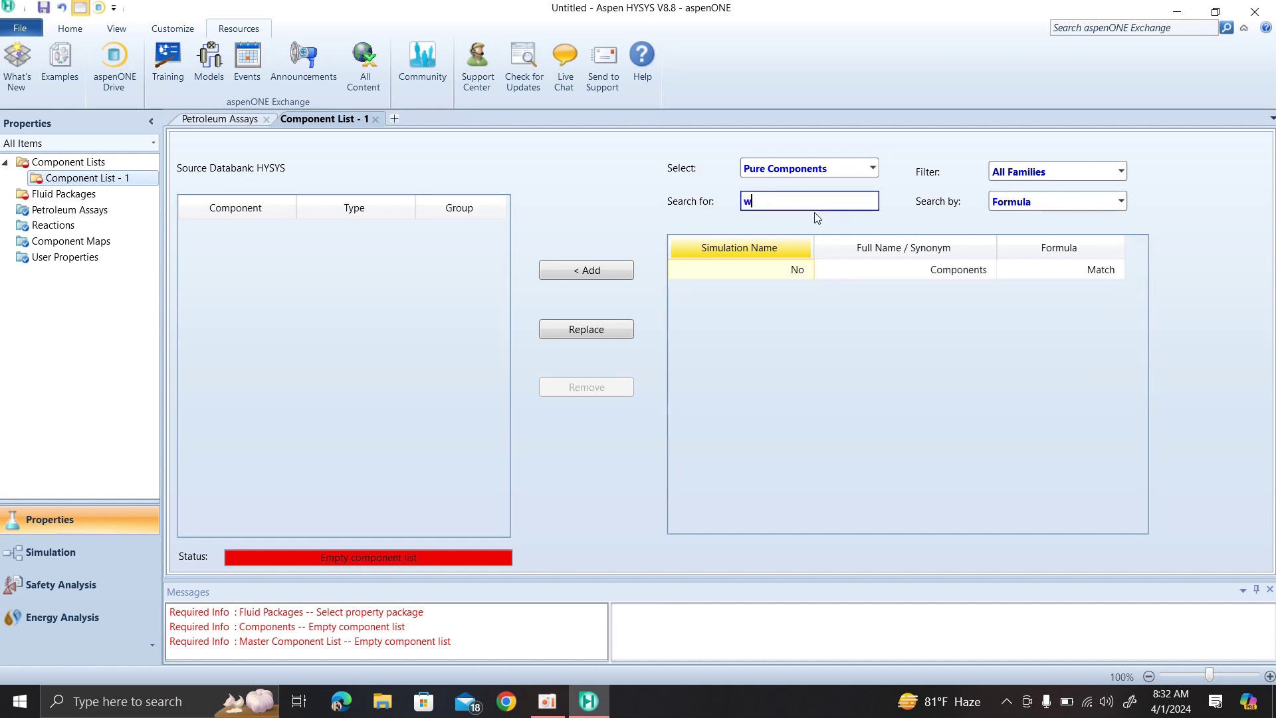
pyautogui.press('BackSpace')
# Set the component search back to Full Name/Synonym, search for "h20" and "H2", and select the H2O entry
pyautogui.click(1030, 201)
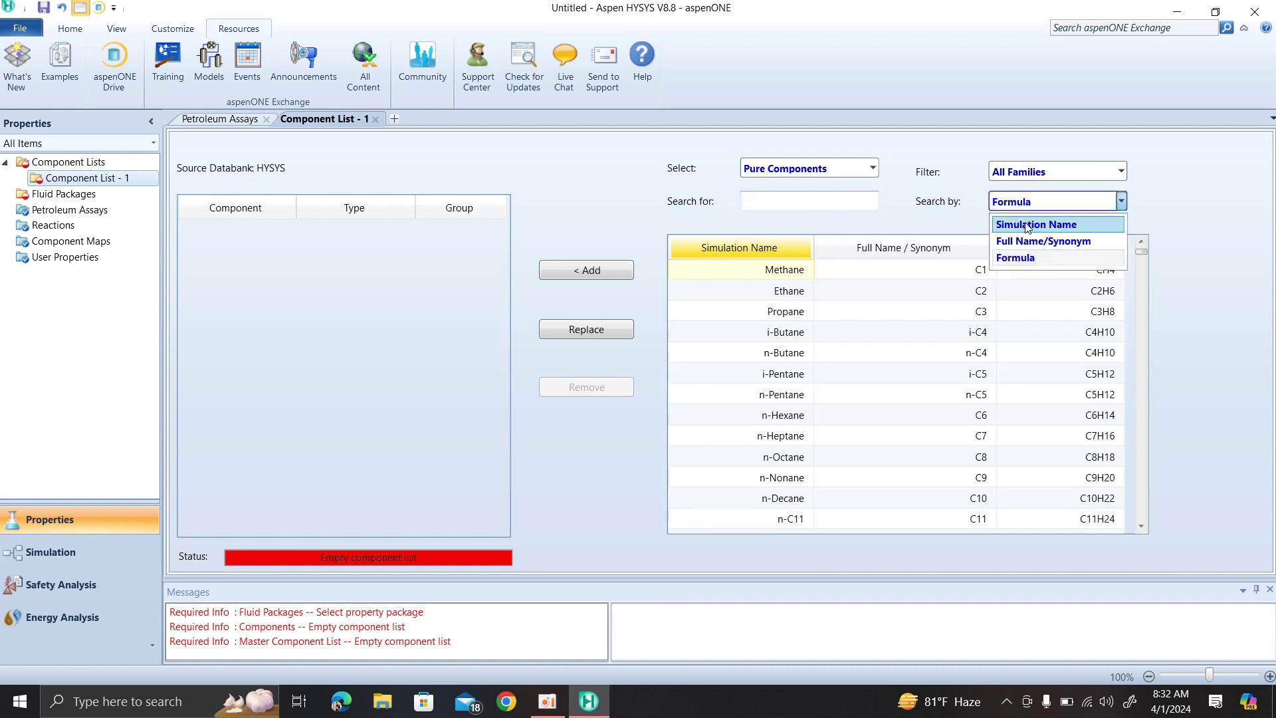
pyautogui.click(1025, 241)
pyautogui.click(818, 200)
pyautogui.write('h')
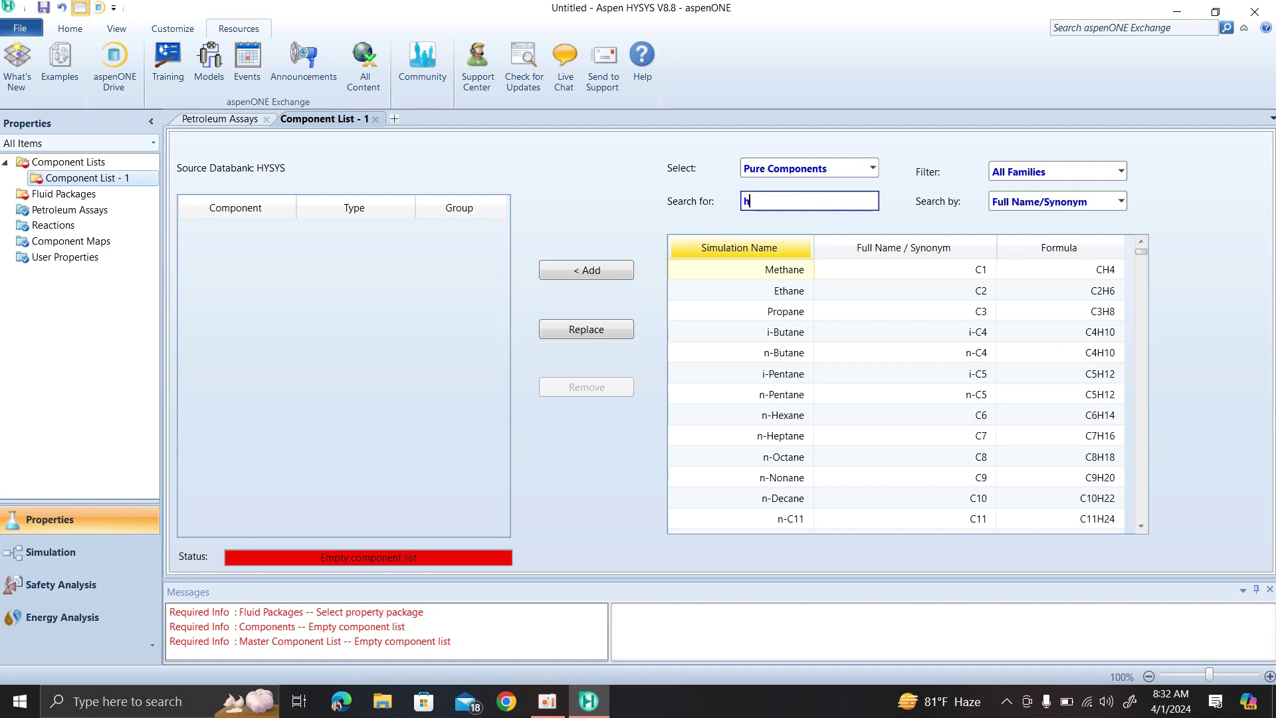
pyautogui.write('20')
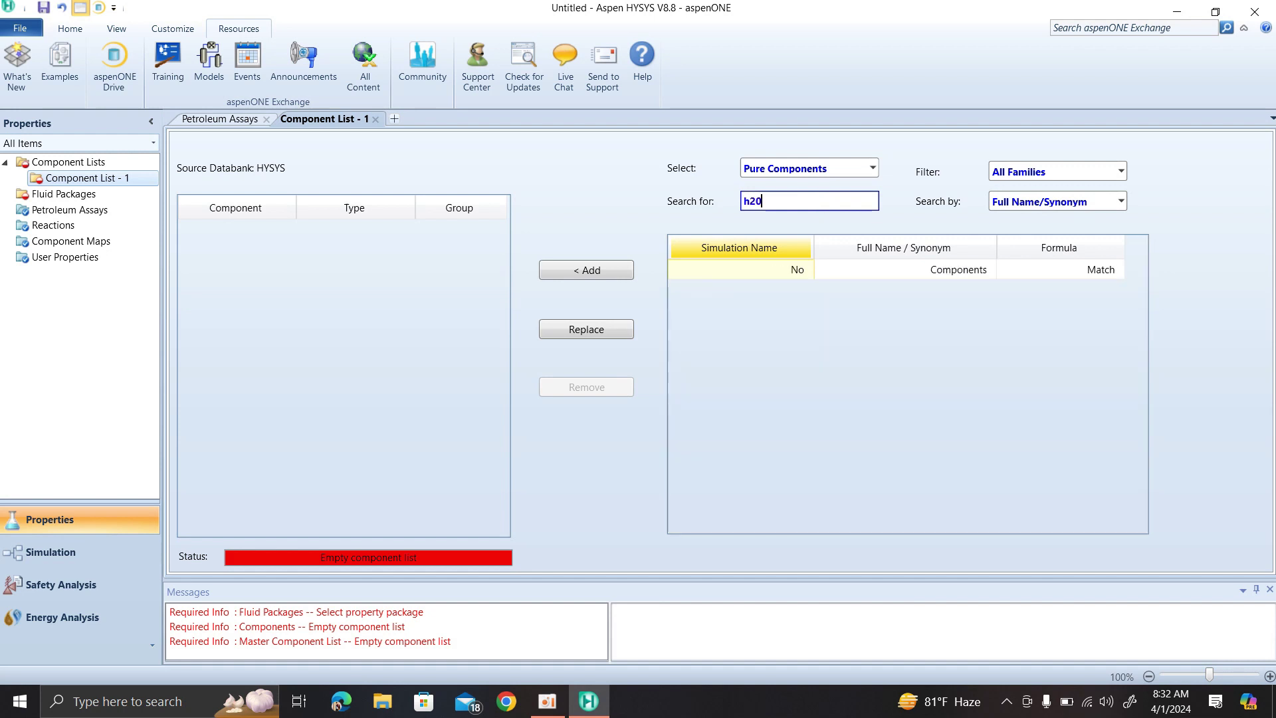
pyautogui.press('BackSpace')
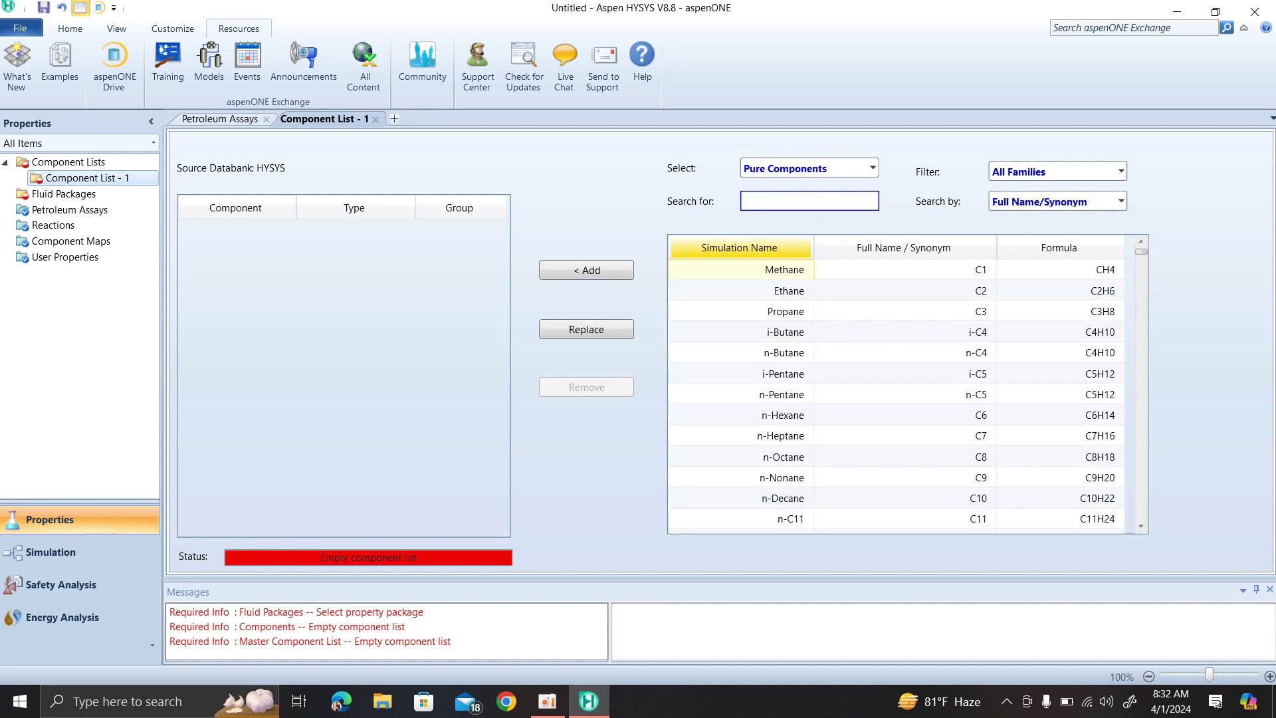
pyautogui.write('H2')
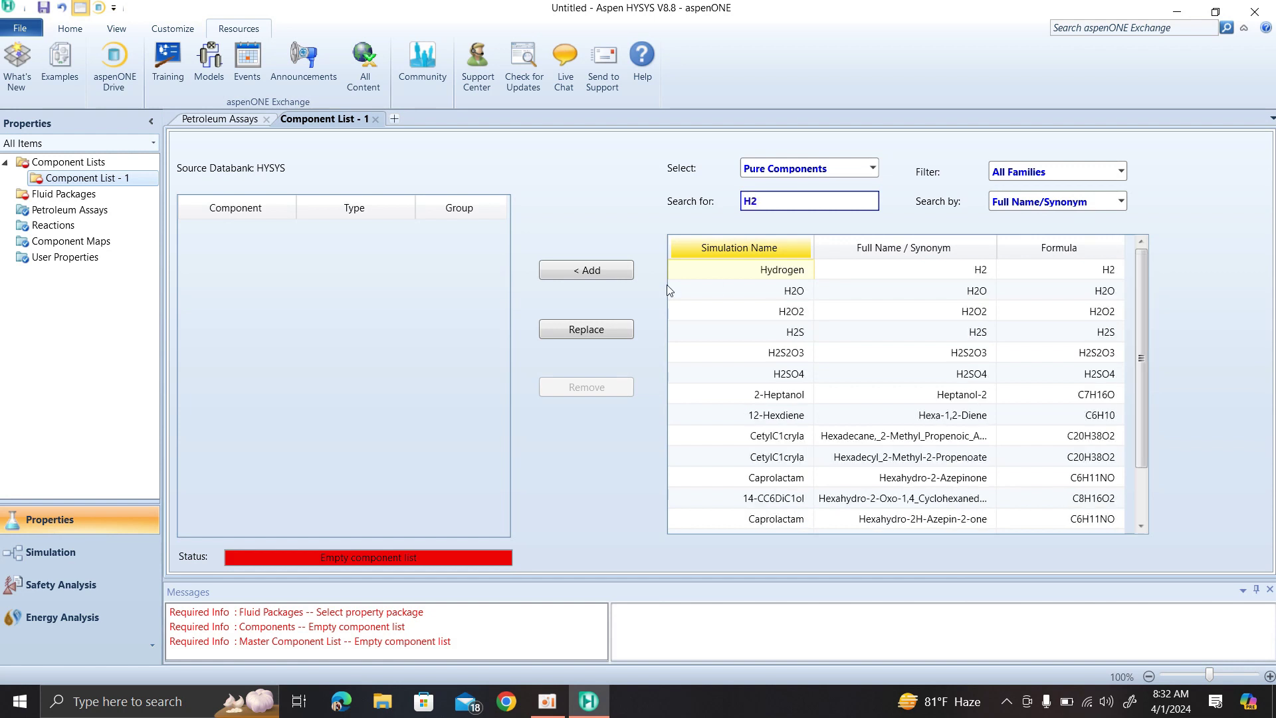
pyautogui.click(761, 295)
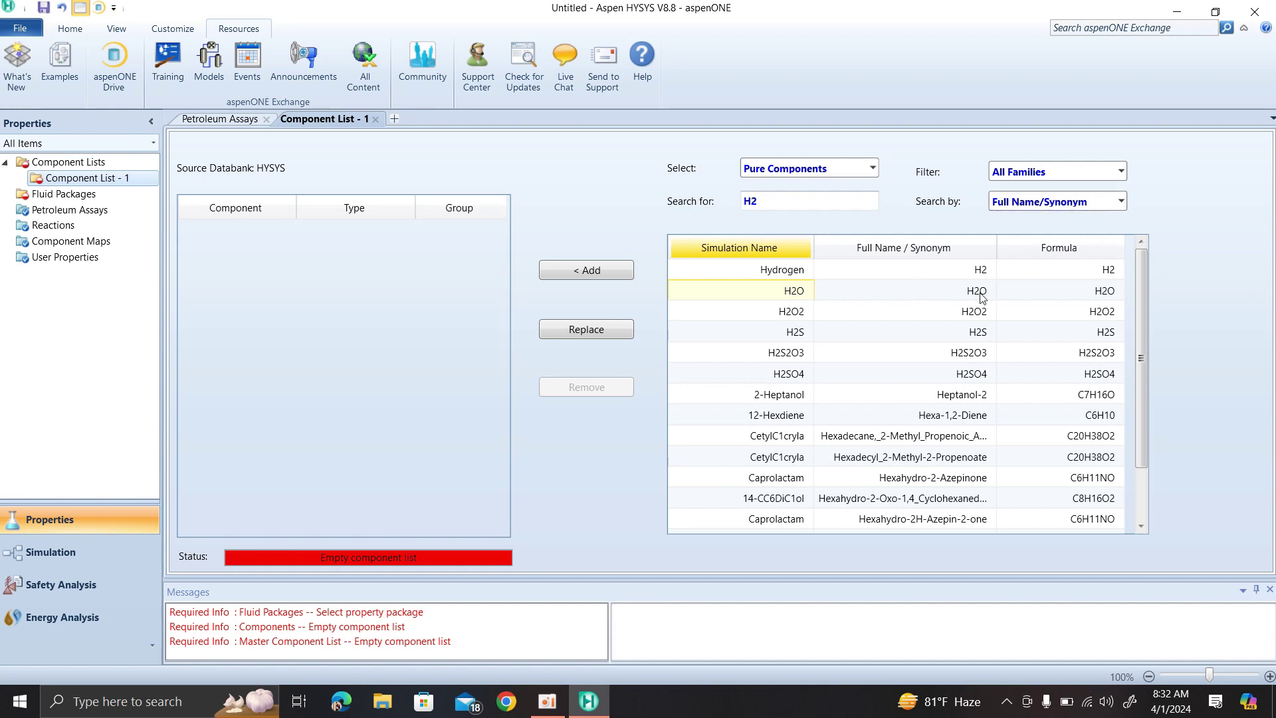
# Search the pure components for "water" and add H2O to the component list
pyautogui.click(806, 205)
pyautogui.press('BackSpace')
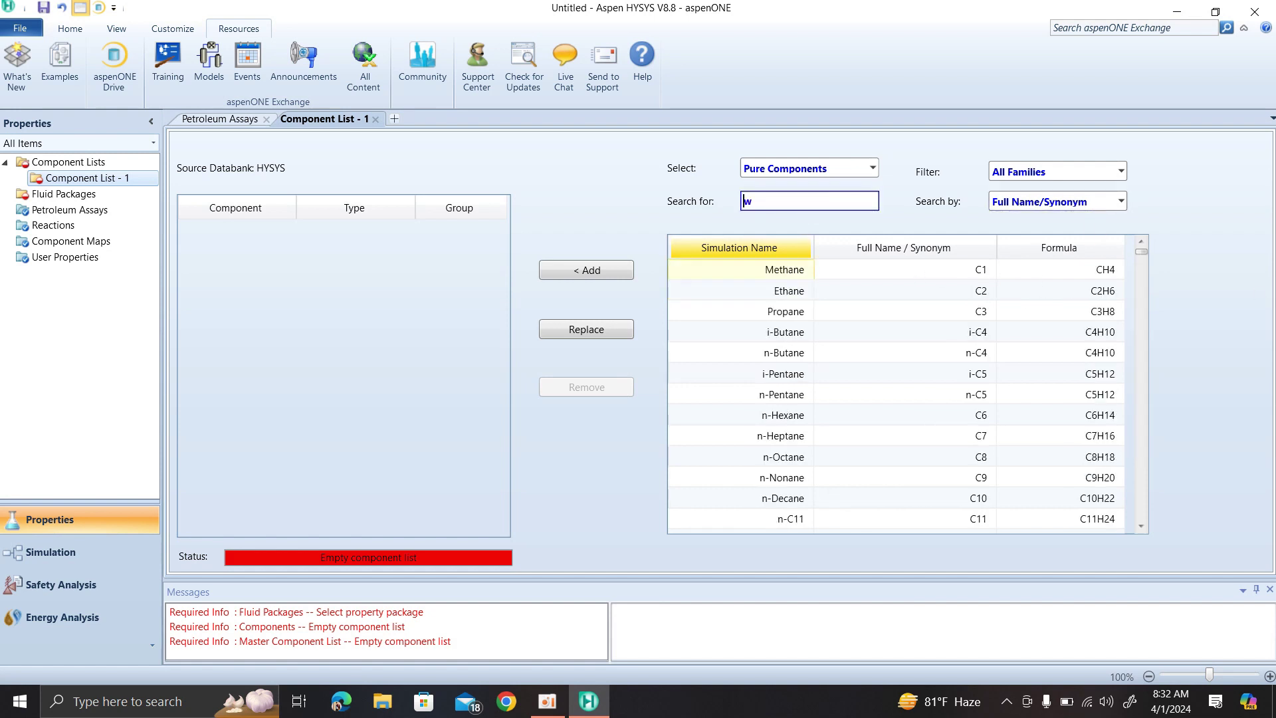
pyautogui.write('water')
pyautogui.click(854, 275)
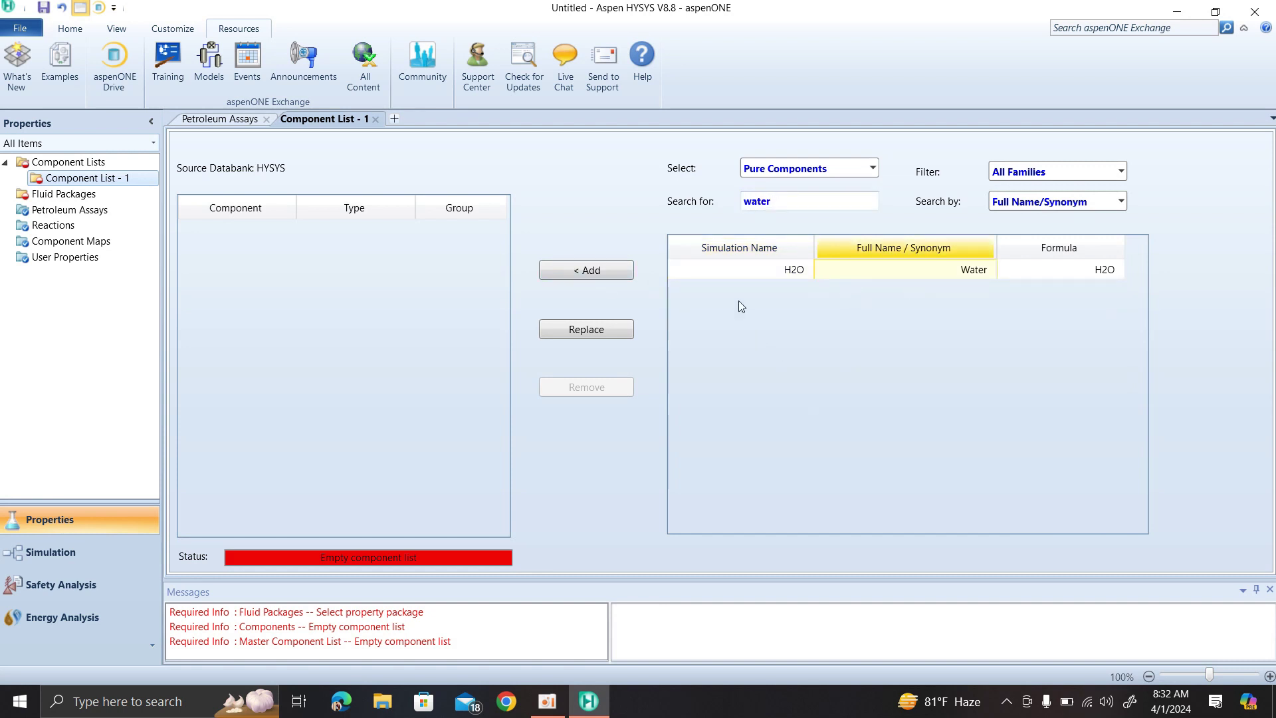
pyautogui.click(738, 273)
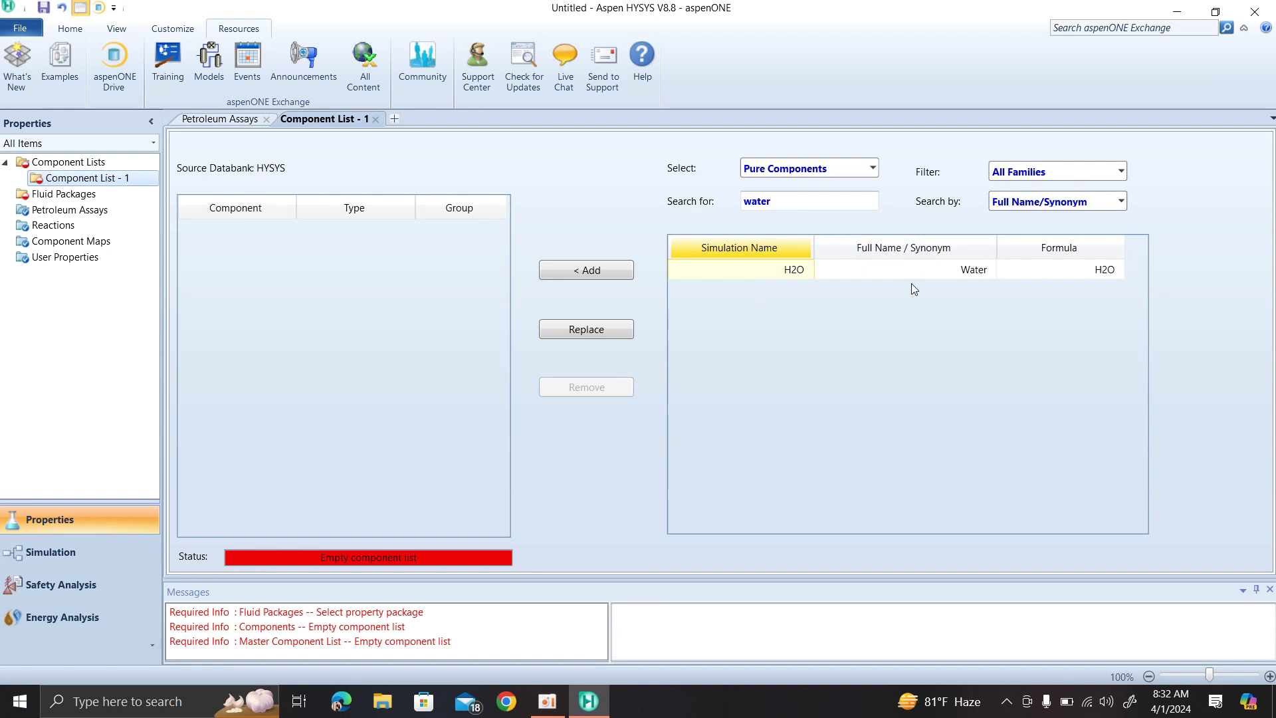
pyautogui.click(905, 273)
pyautogui.click(738, 268)
pyautogui.click(562, 269)
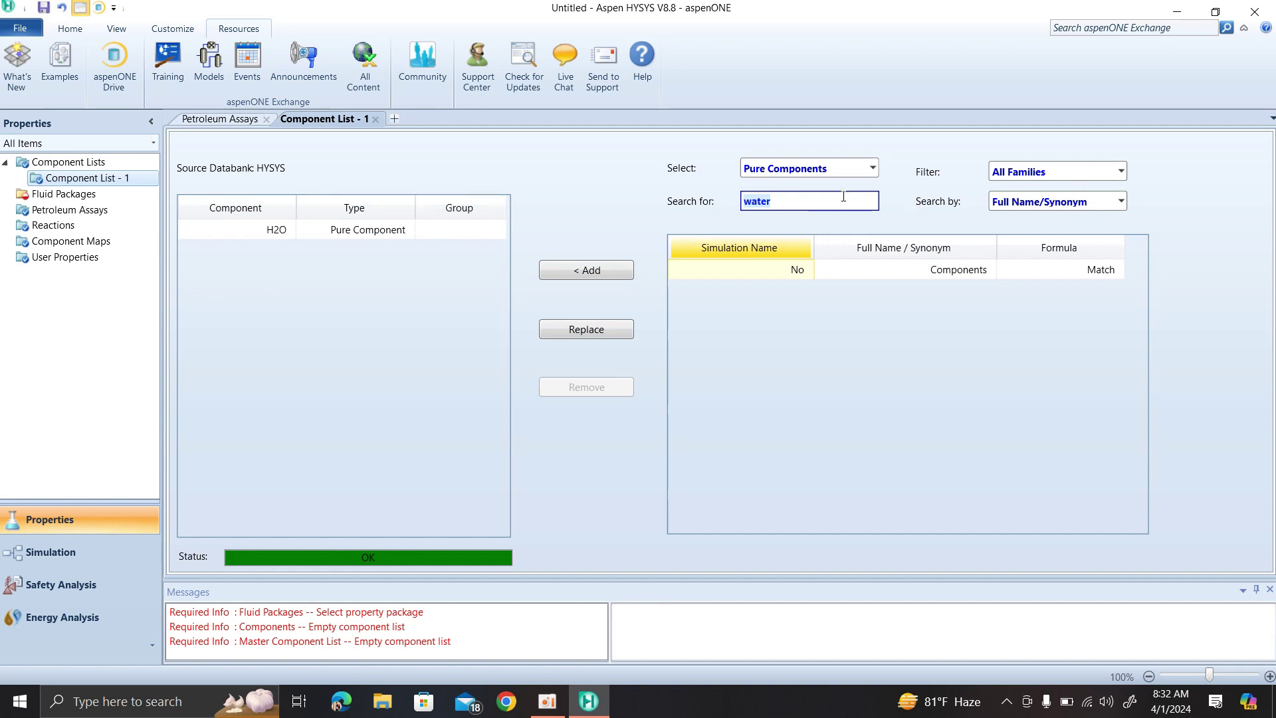
# Search the pure components for "ethanol" and add Ethanol to the component list
pyautogui.press('BackSpace')
pyautogui.write('e')
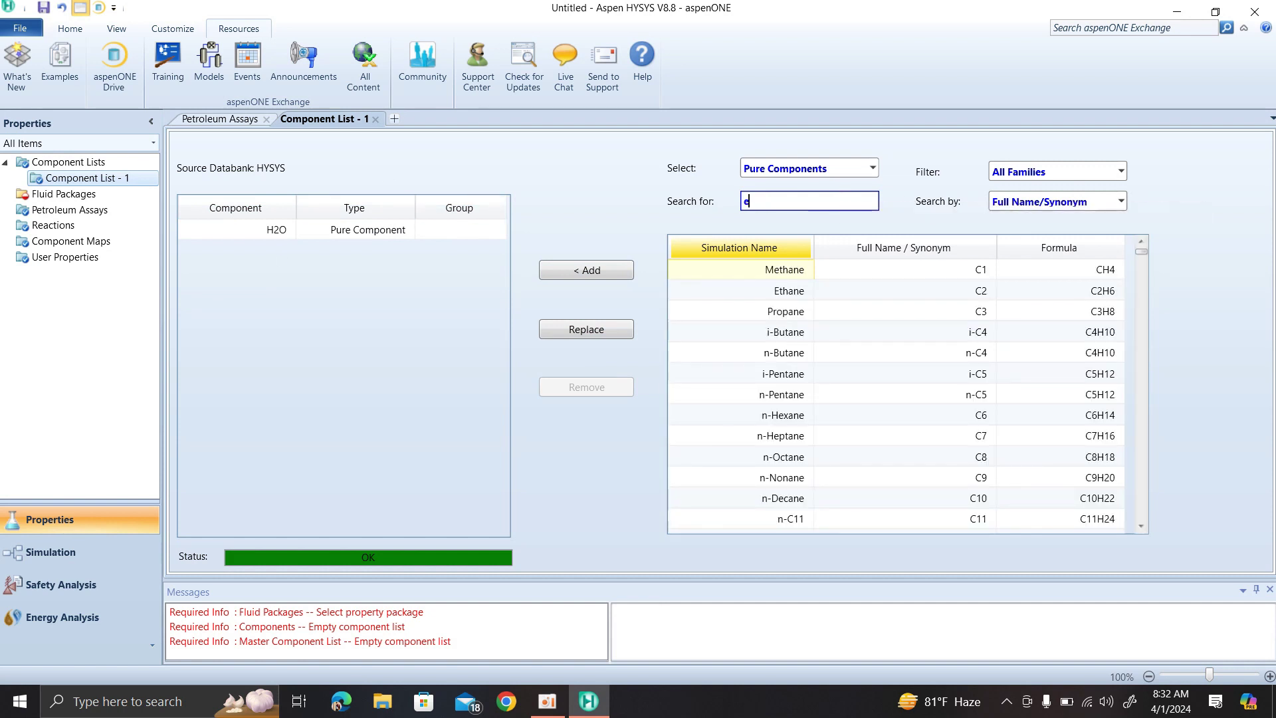
pyautogui.write('thano')
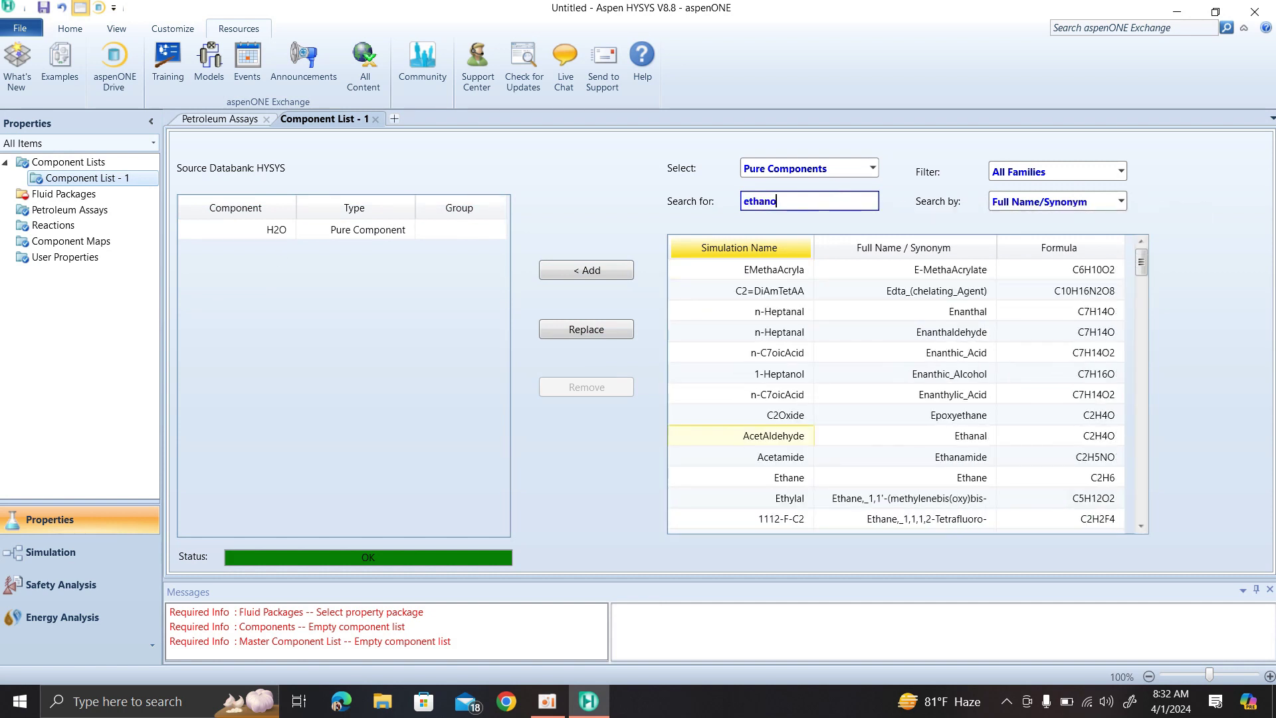
pyautogui.write('l')
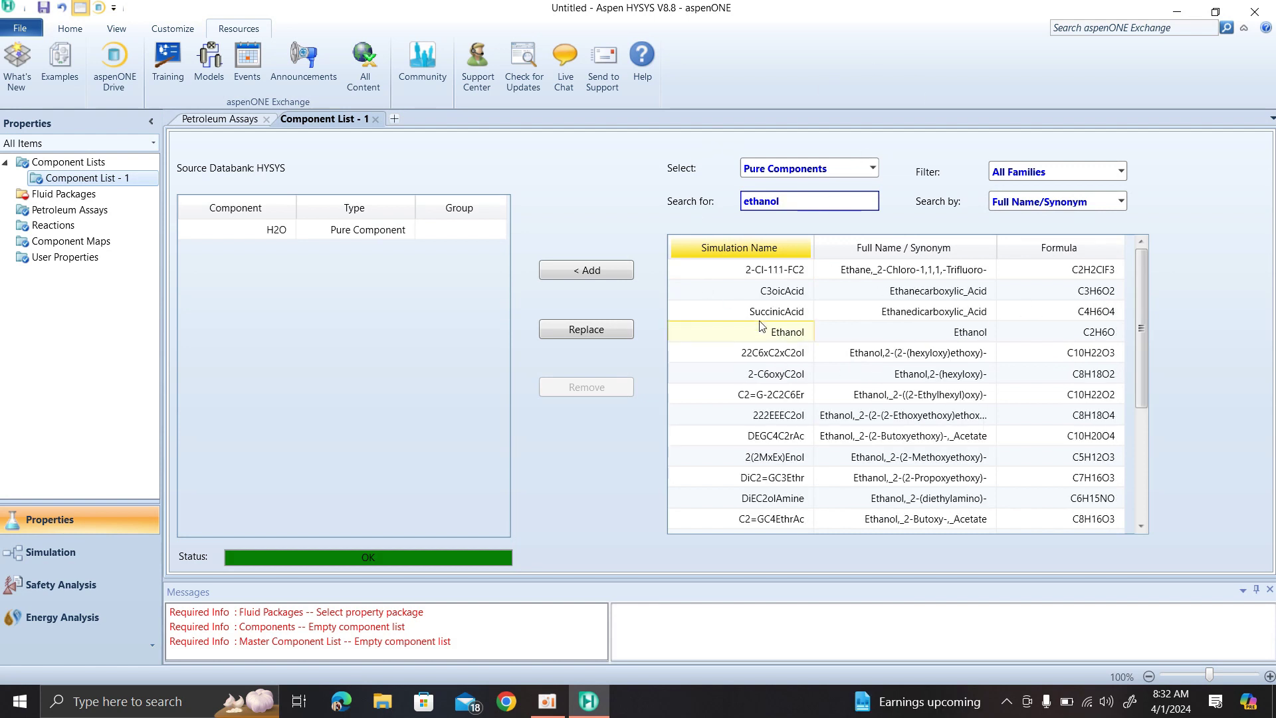
pyautogui.click(592, 270)
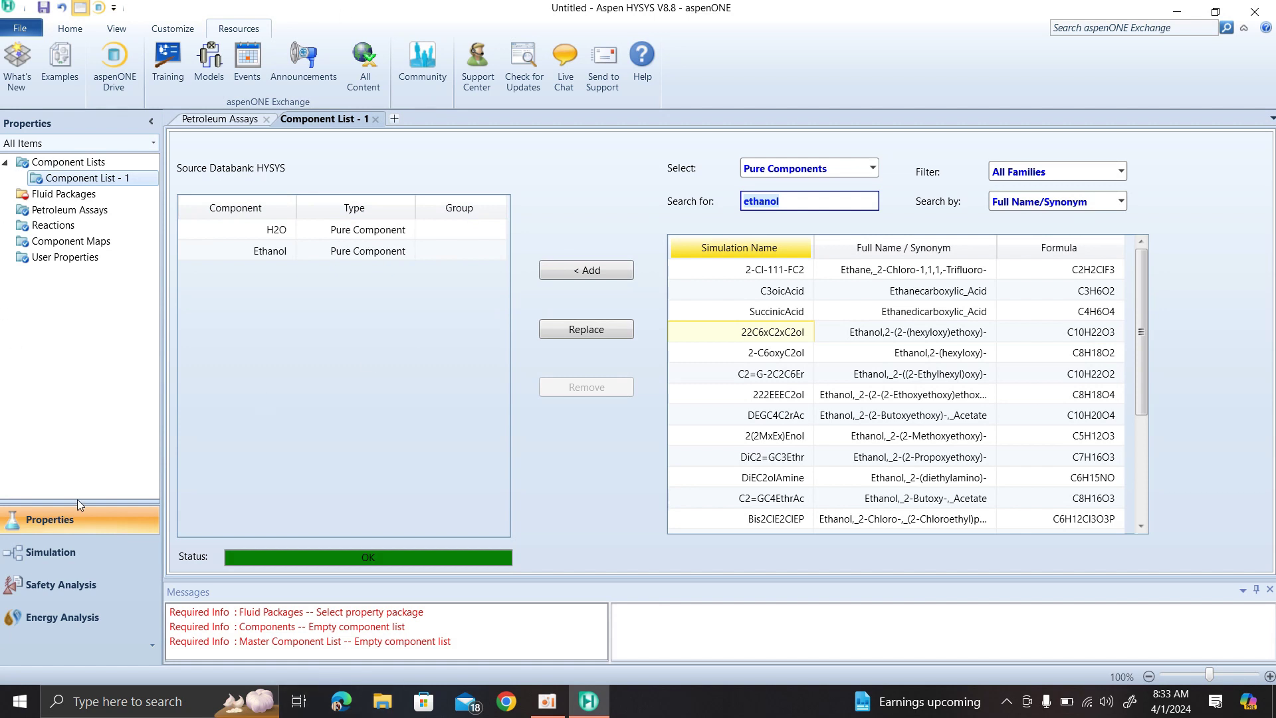
pyautogui.click(375, 346)
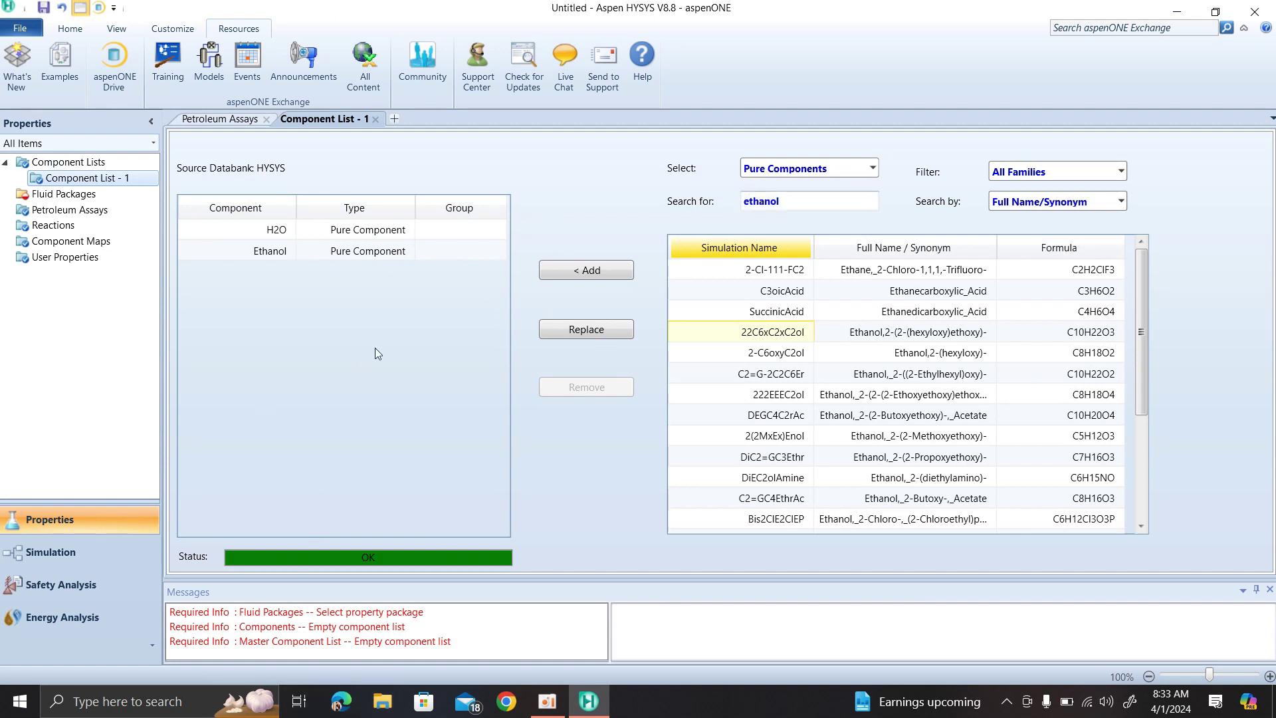
pyautogui.click(744, 200)
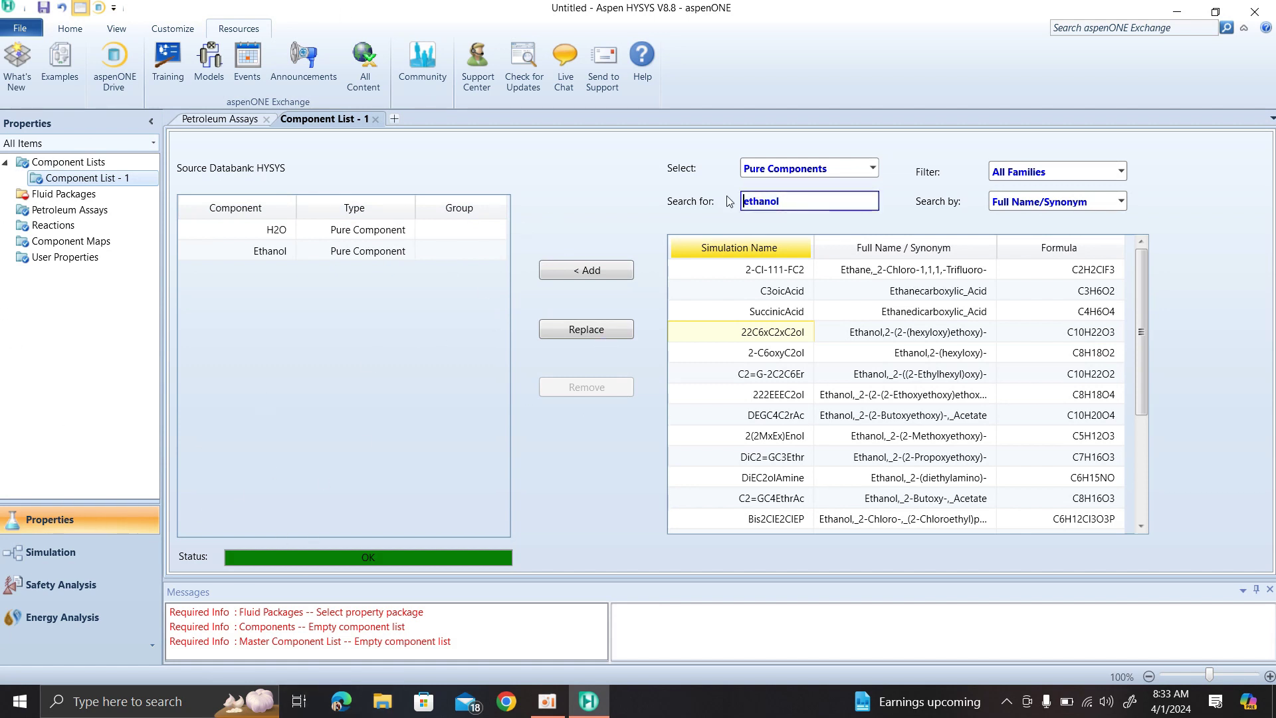
# Add a second, empty component list to the case
pyautogui.click(34, 164)
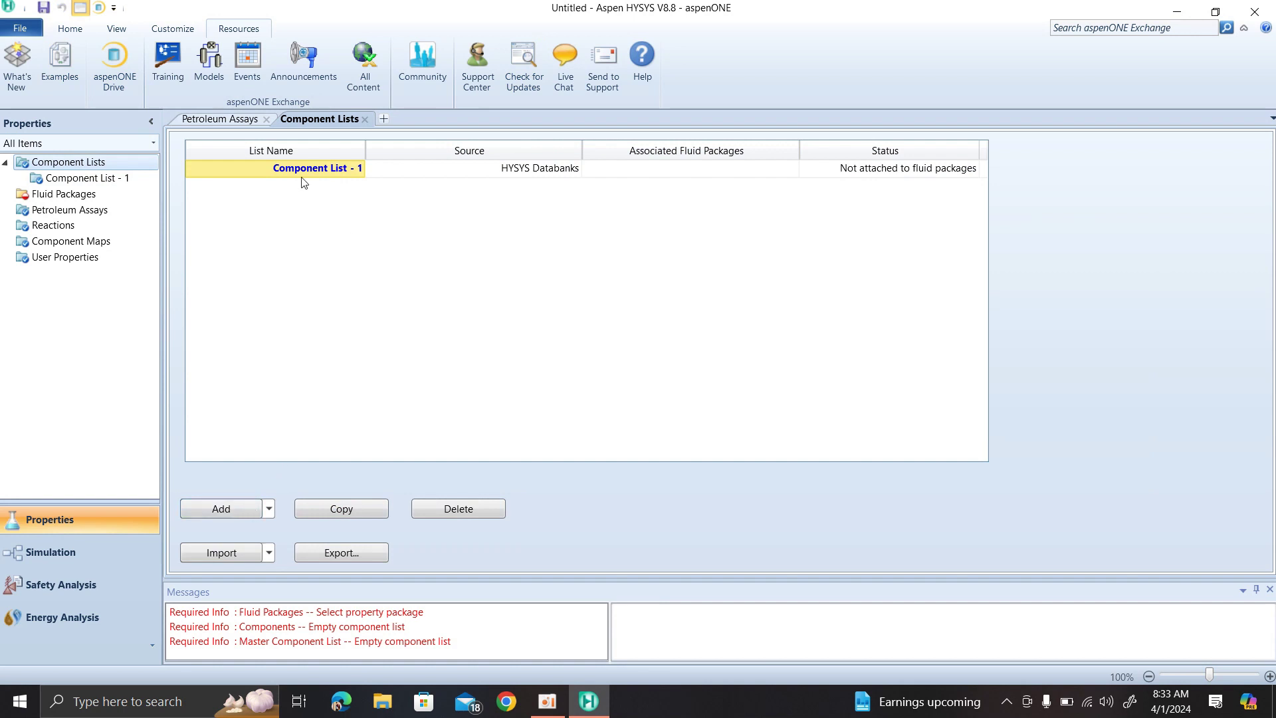
pyautogui.click(226, 508)
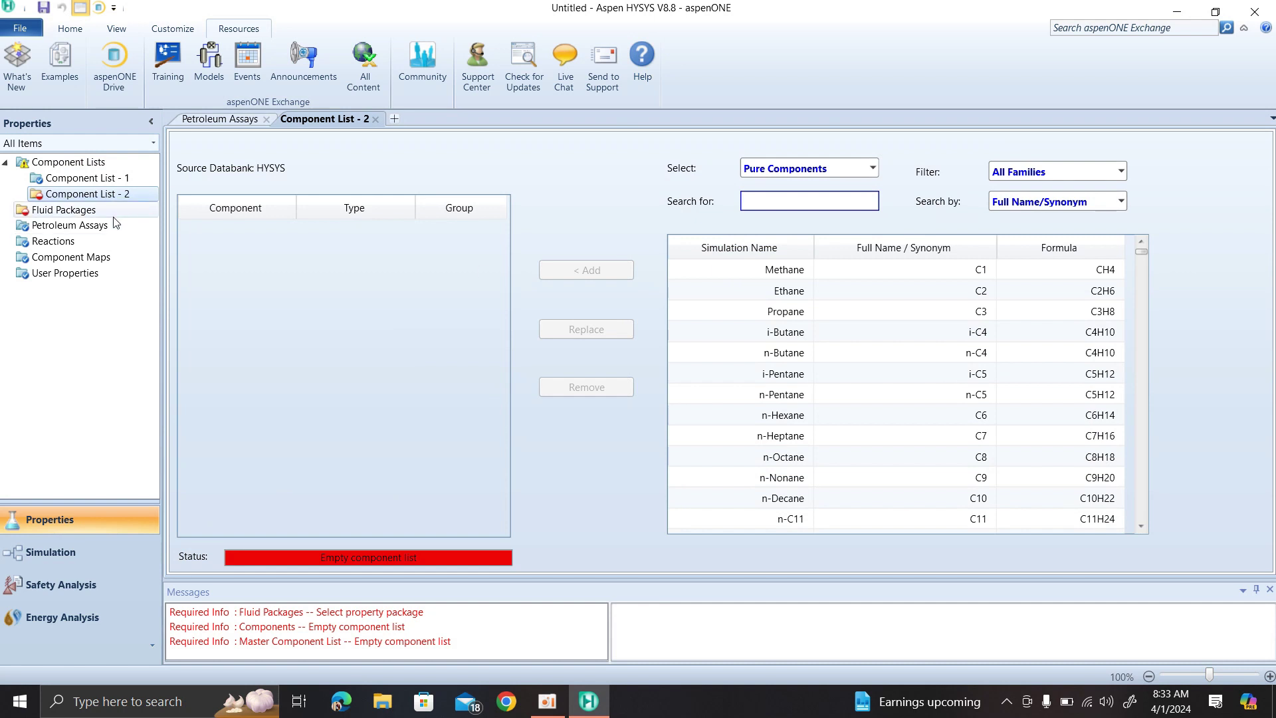
pyautogui.rightClick(116, 180)
pyautogui.click(183, 237)
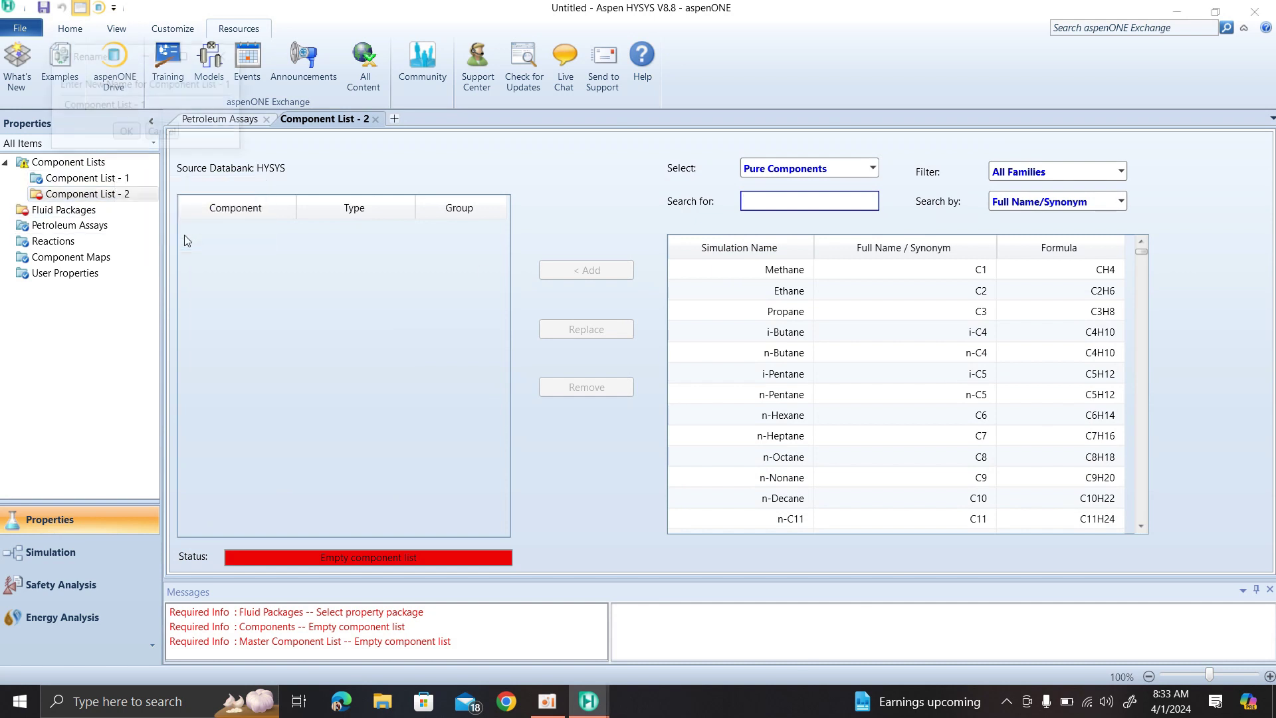
pyautogui.moveTo(160, 103); pyautogui.dragTo(64, 108)
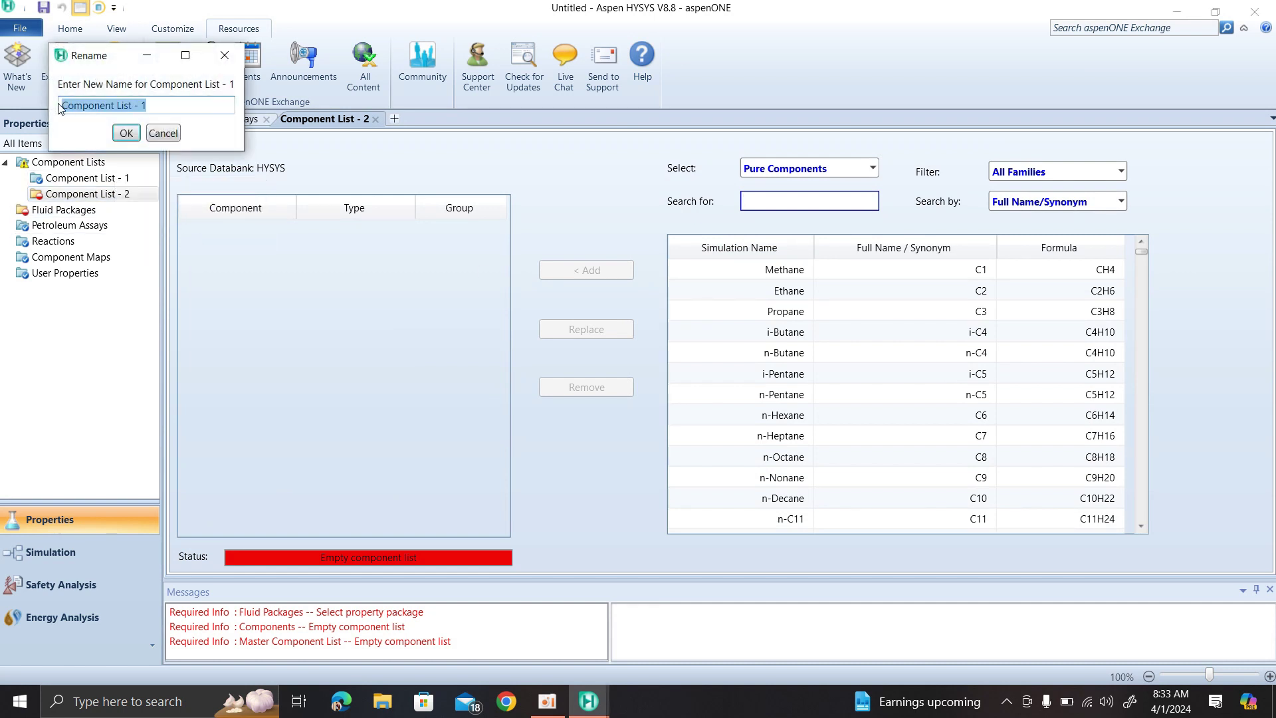
pyautogui.write('1')
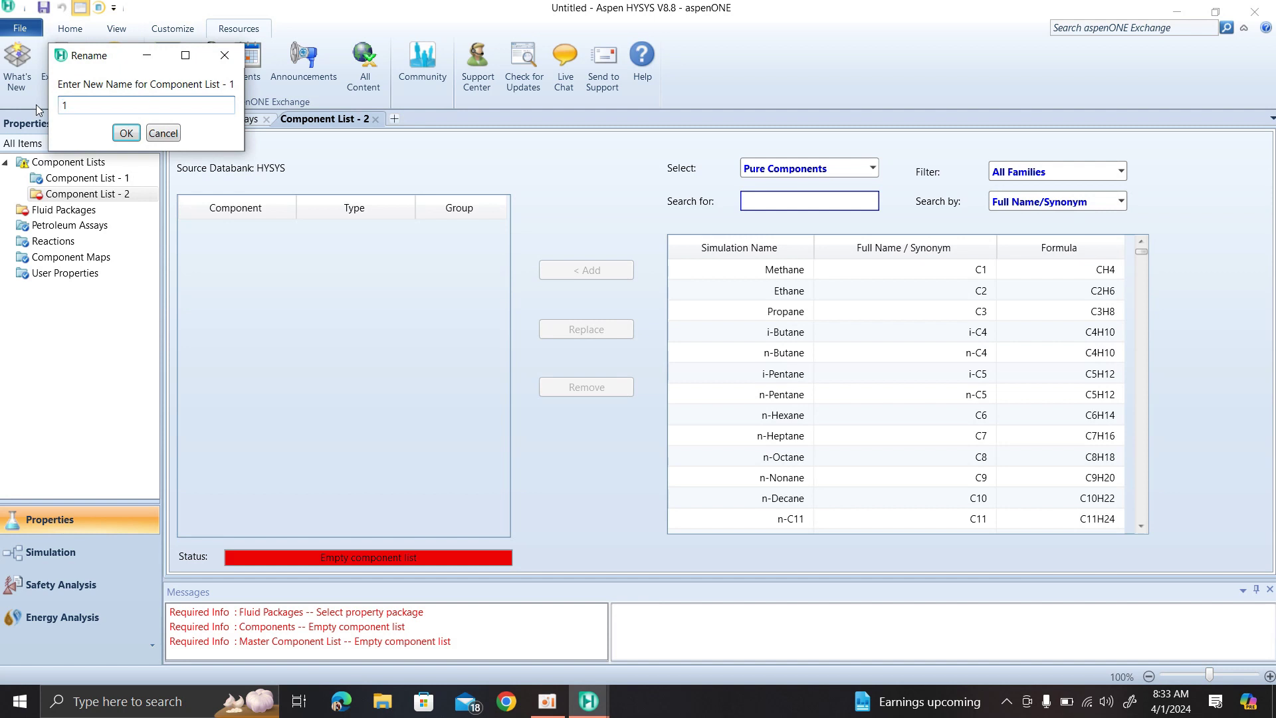
pyautogui.write('st projec')
pyautogui.press('BackSpace')
pyautogui.press('BackSpace')
pyautogui.press('BackSpace')
pyautogui.press('BackSpace')
pyautogui.press('BackSpace')
pyautogui.press('BackSpace')
pyautogui.press('BackSpace')
pyautogui.press('BackSpace')
pyautogui.press('BackSpace')
pyautogui.press('BackSpace')
pyautogui.click(162, 133)
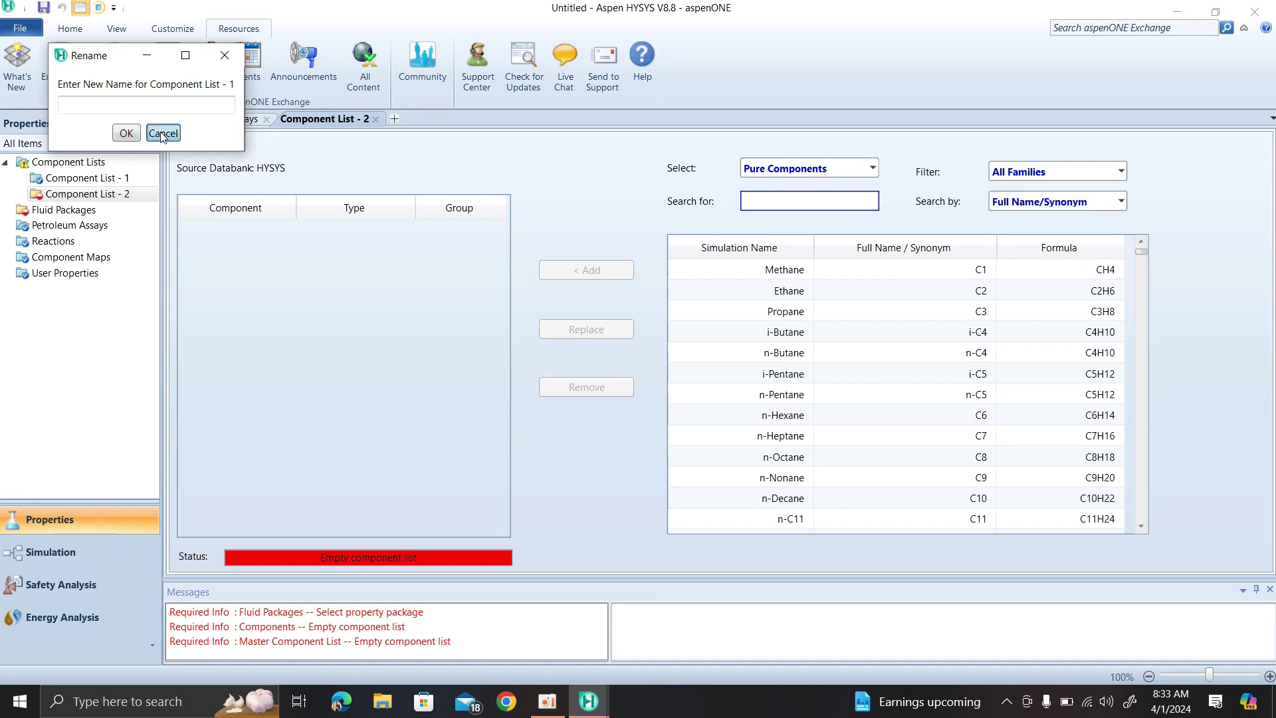
pyautogui.rightClick(127, 195)
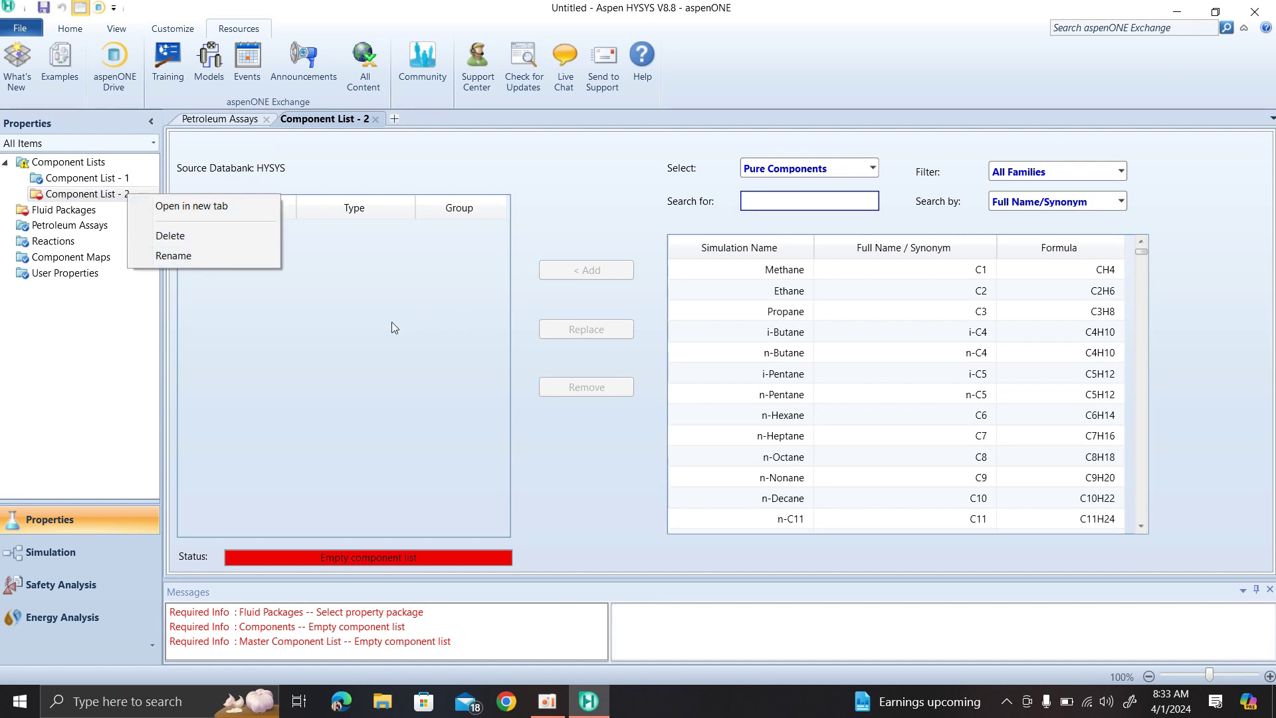
pyautogui.press('Escape')
pyautogui.click(130, 178)
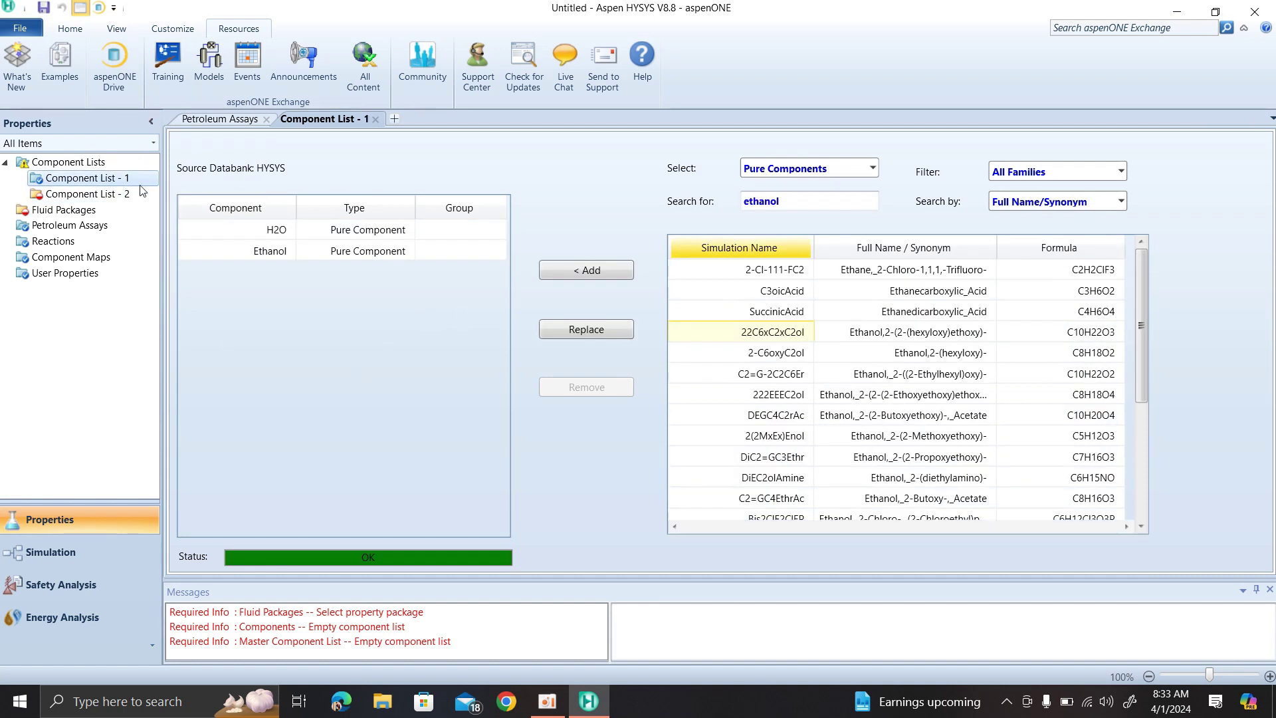
pyautogui.click(126, 194)
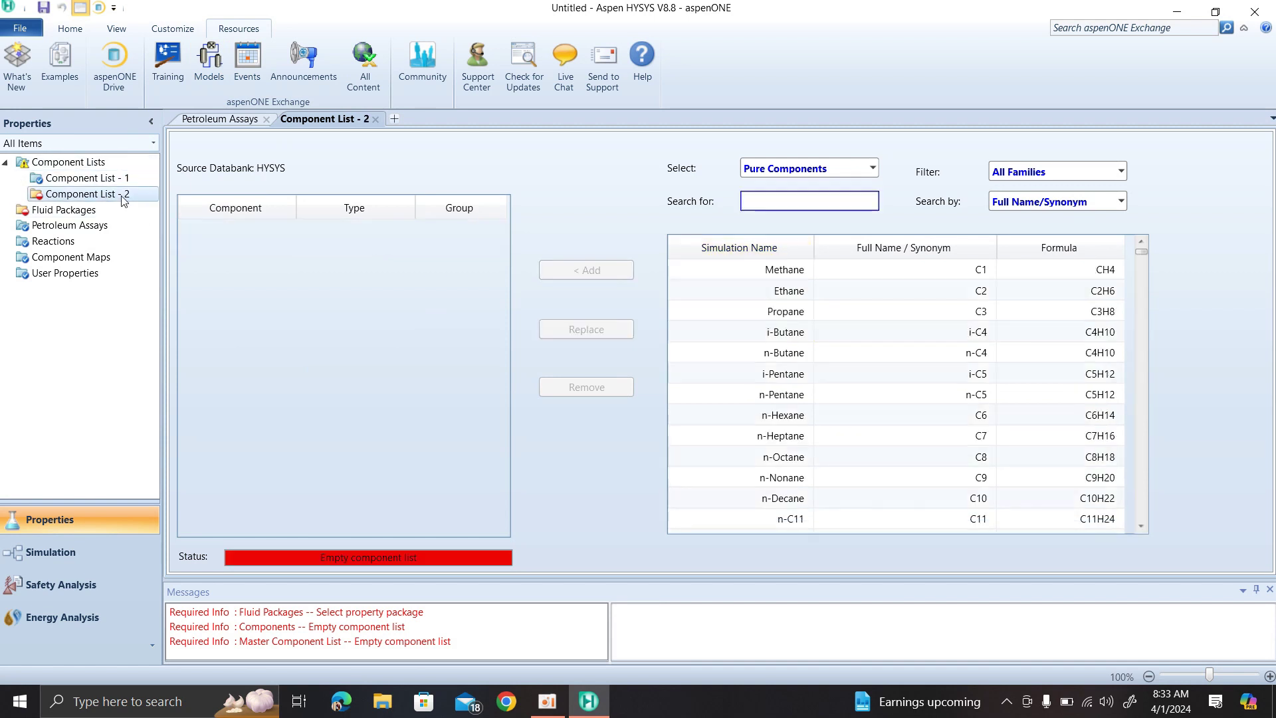
pyautogui.rightClick(123, 195)
pyautogui.click(167, 257)
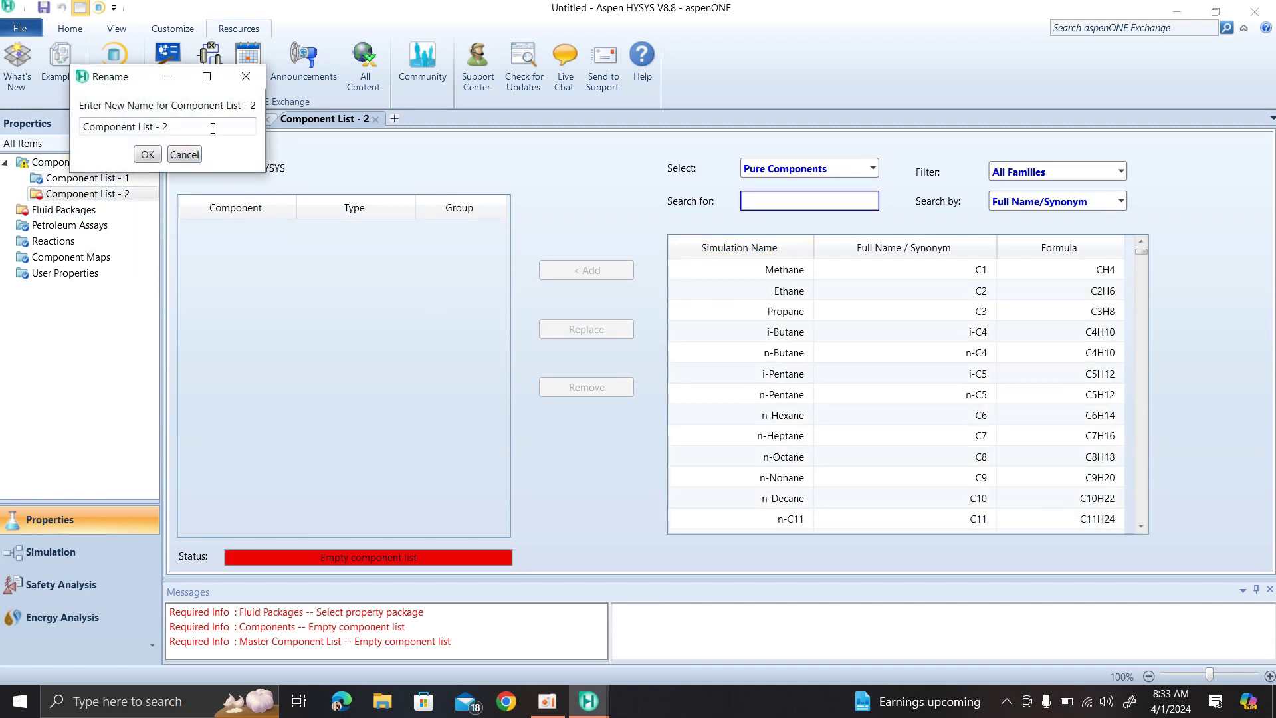
pyautogui.click(256, 75)
# Delete Component List - 2 from the case and show the Fluid Packages overview
pyautogui.rightClick(138, 191)
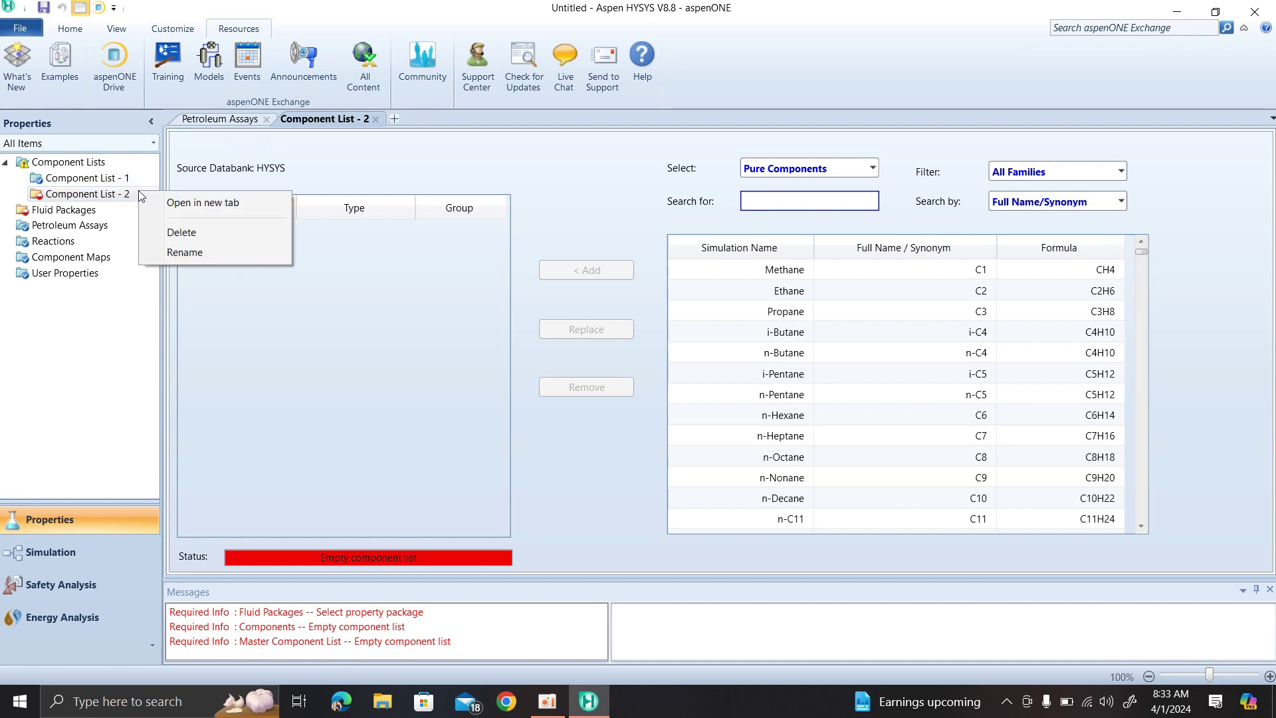
pyautogui.click(186, 232)
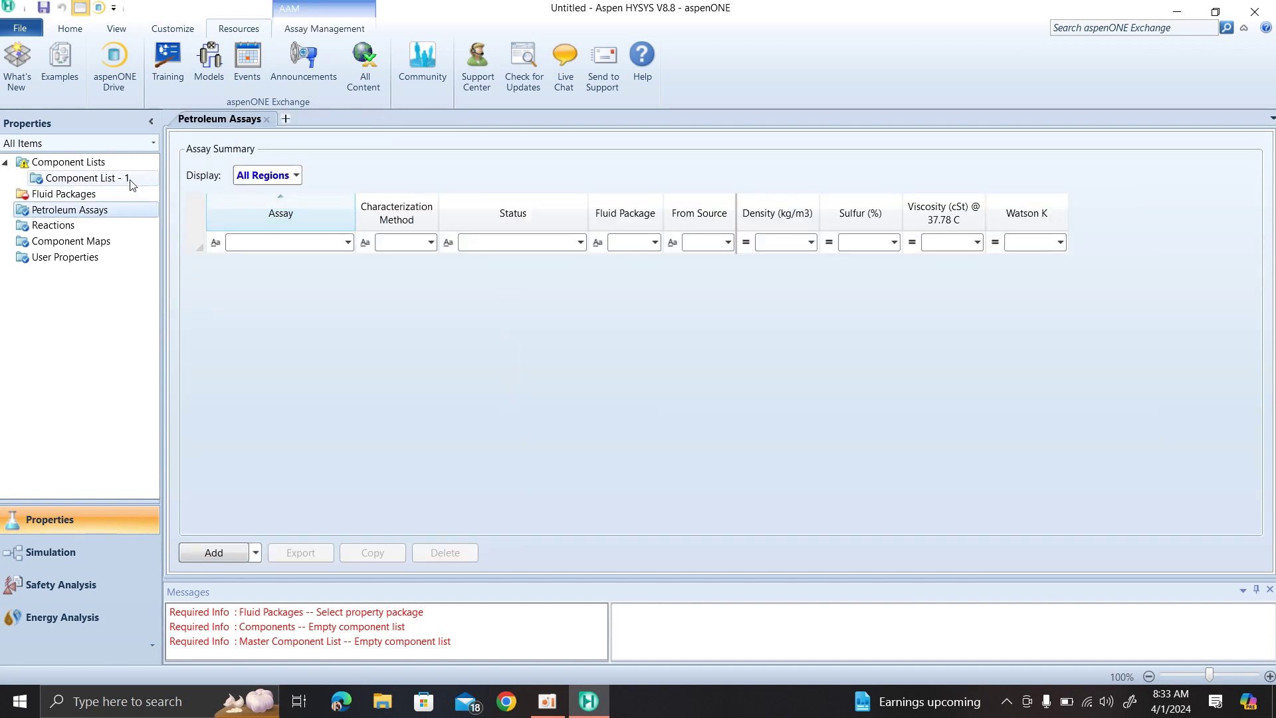
pyautogui.click(115, 197)
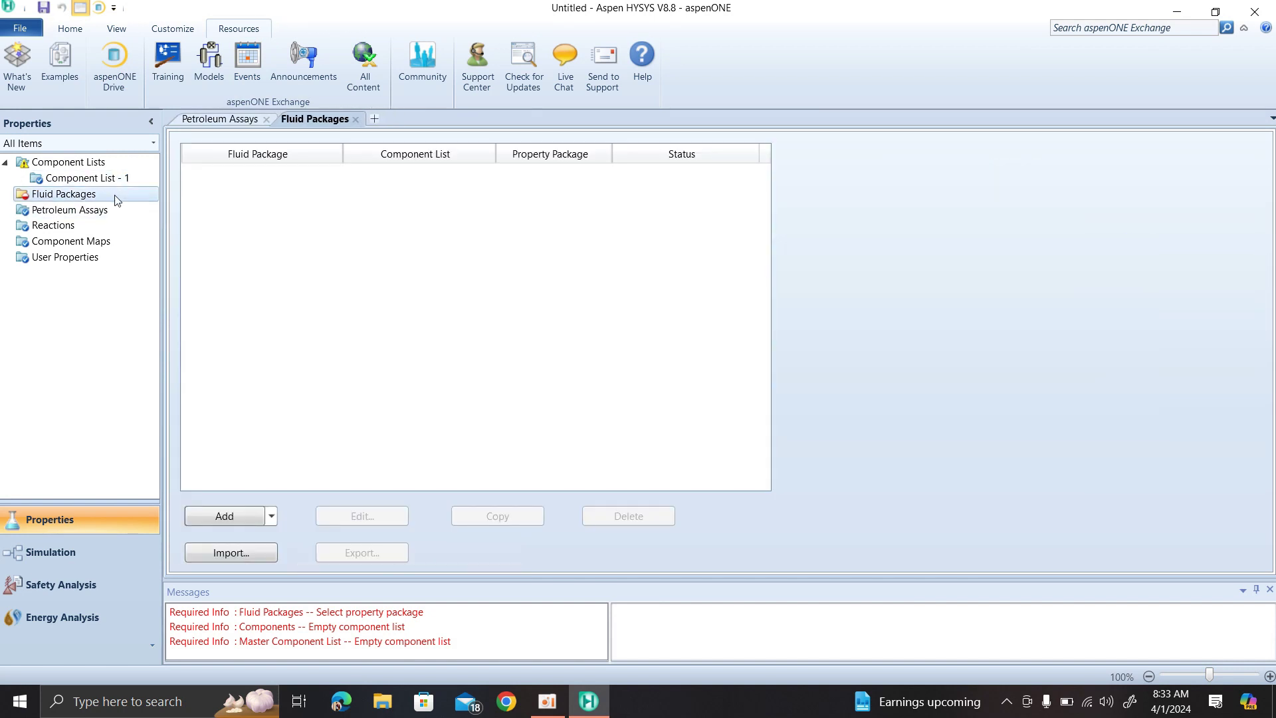
# Reopen Component List - 1, try to switch to the Simulation environment, and dismiss the warning
pyautogui.click(114, 177)
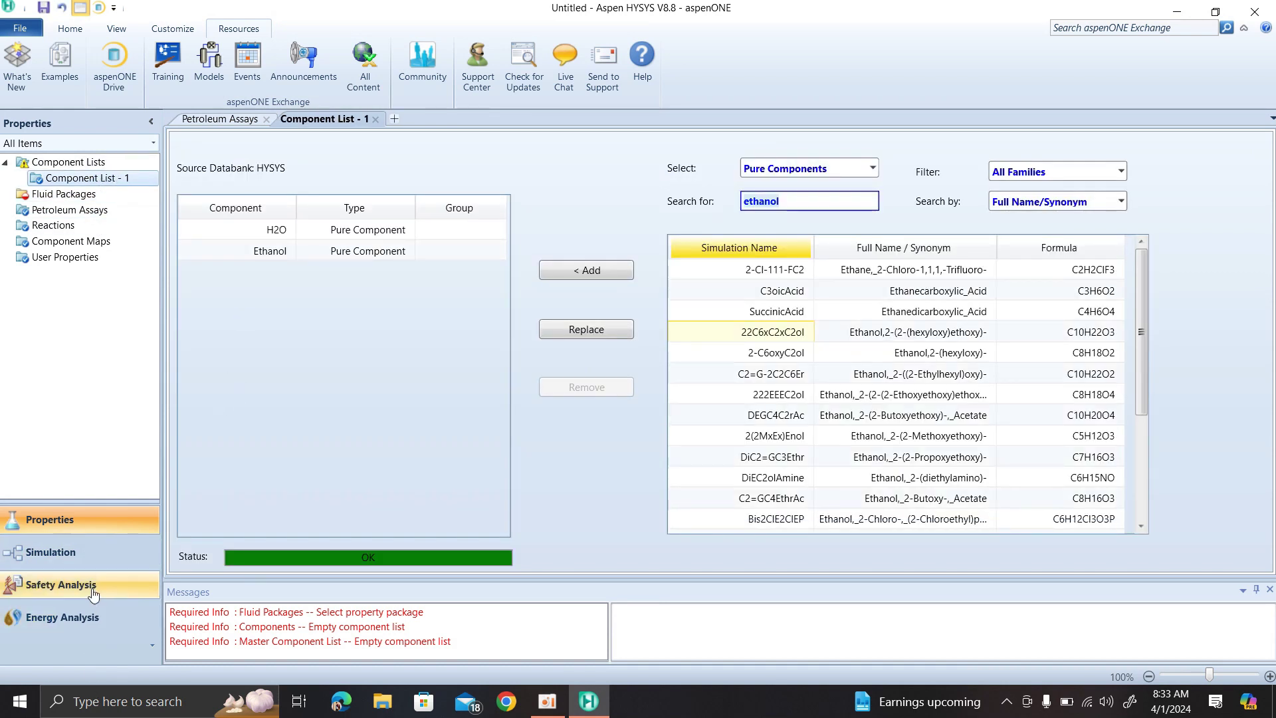
pyautogui.click(98, 561)
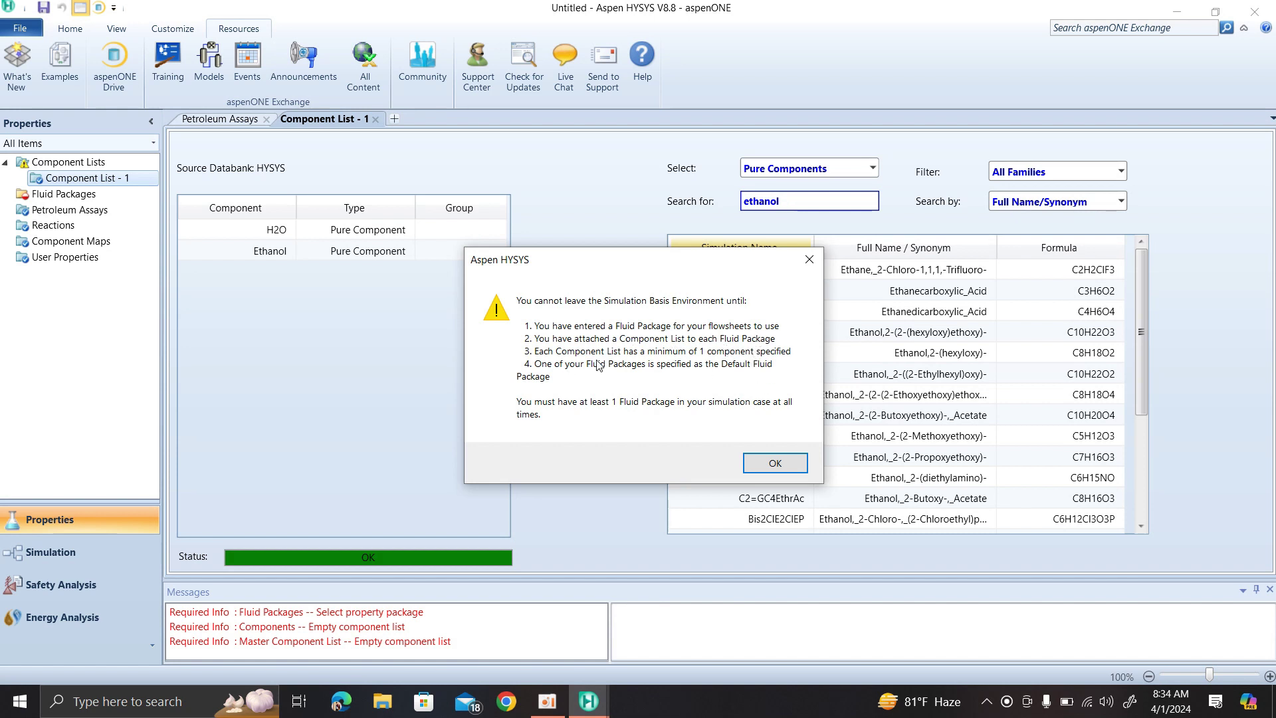
pyautogui.click(809, 259)
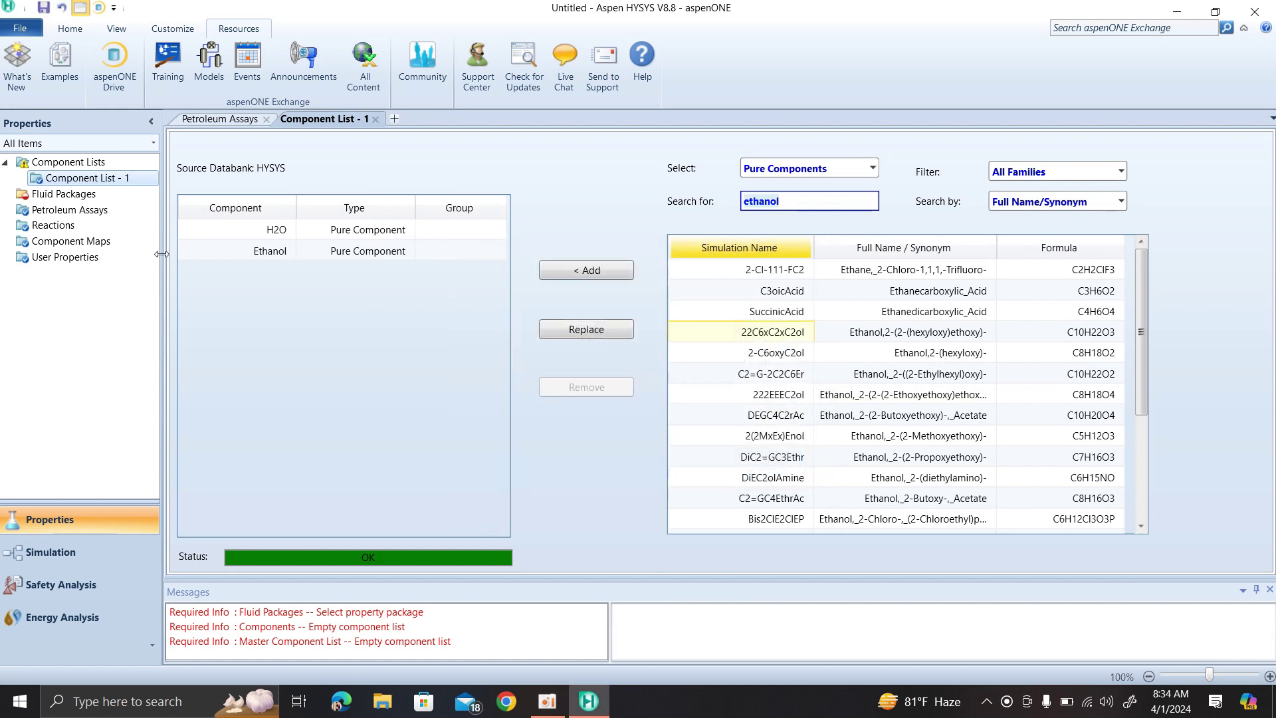
# Add a new fluid package to the case and browse its available property packages
pyautogui.click(112, 194)
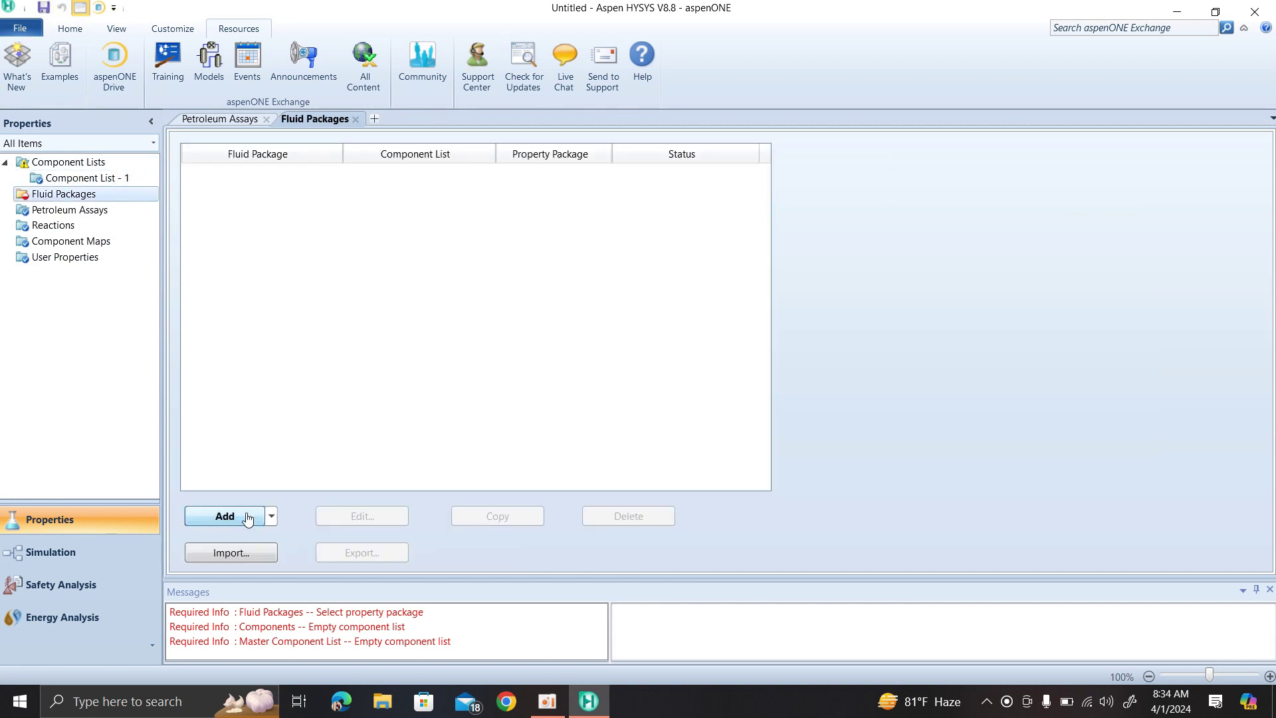
pyautogui.click(248, 518)
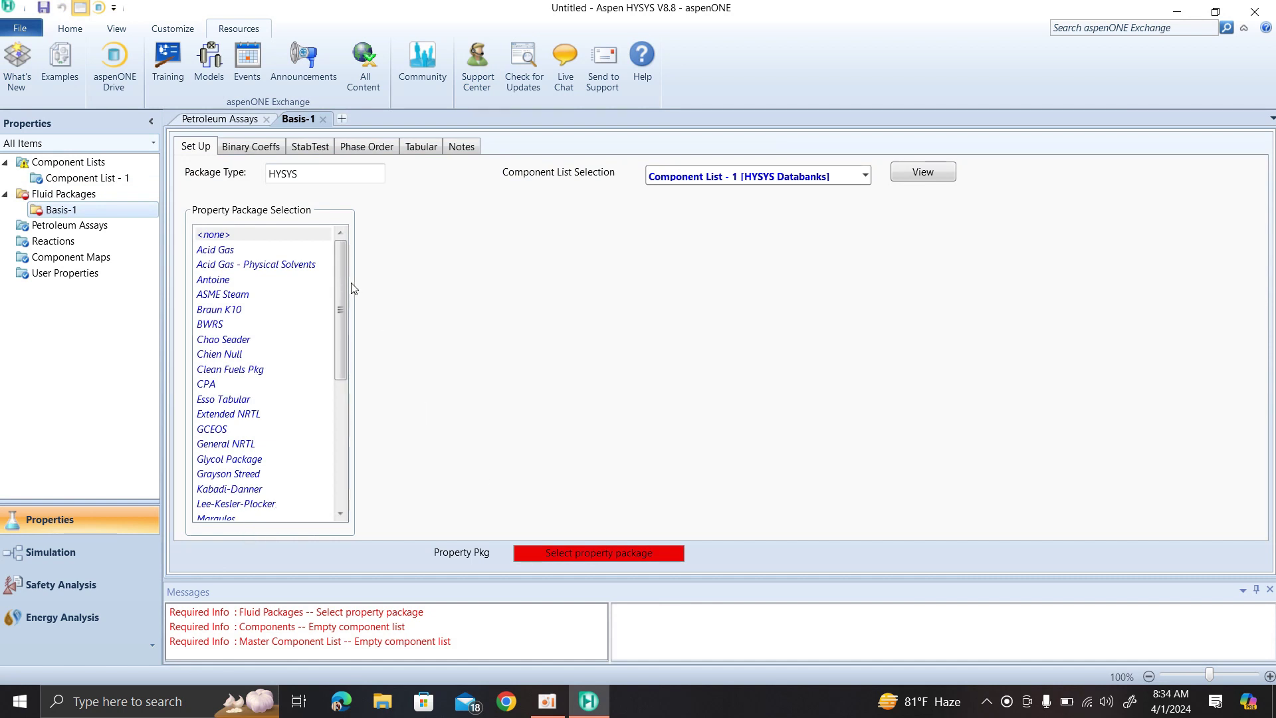
pyautogui.moveTo(341, 293)
pyautogui.mouseDown()
pyautogui.moveTo(339, 429)
pyautogui.moveTo(365, 293)
pyautogui.mouseUp()
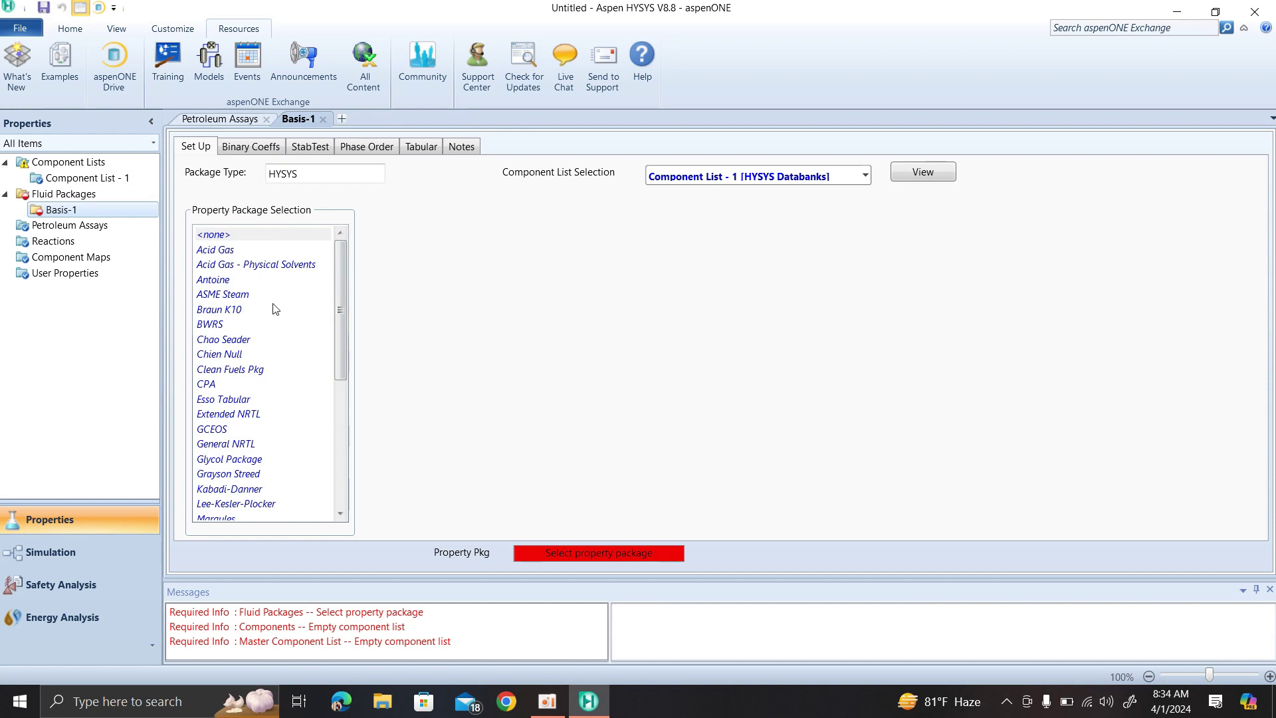
pyautogui.scroll(-3, 273, 292)
pyautogui.scroll(3, 269, 289)
# Try the Acid Gas - Physical Solvents, BWRS and NBS Steam property packages for Basis-1, dismissing the incompatible-components dialog
pyautogui.click(227, 266)
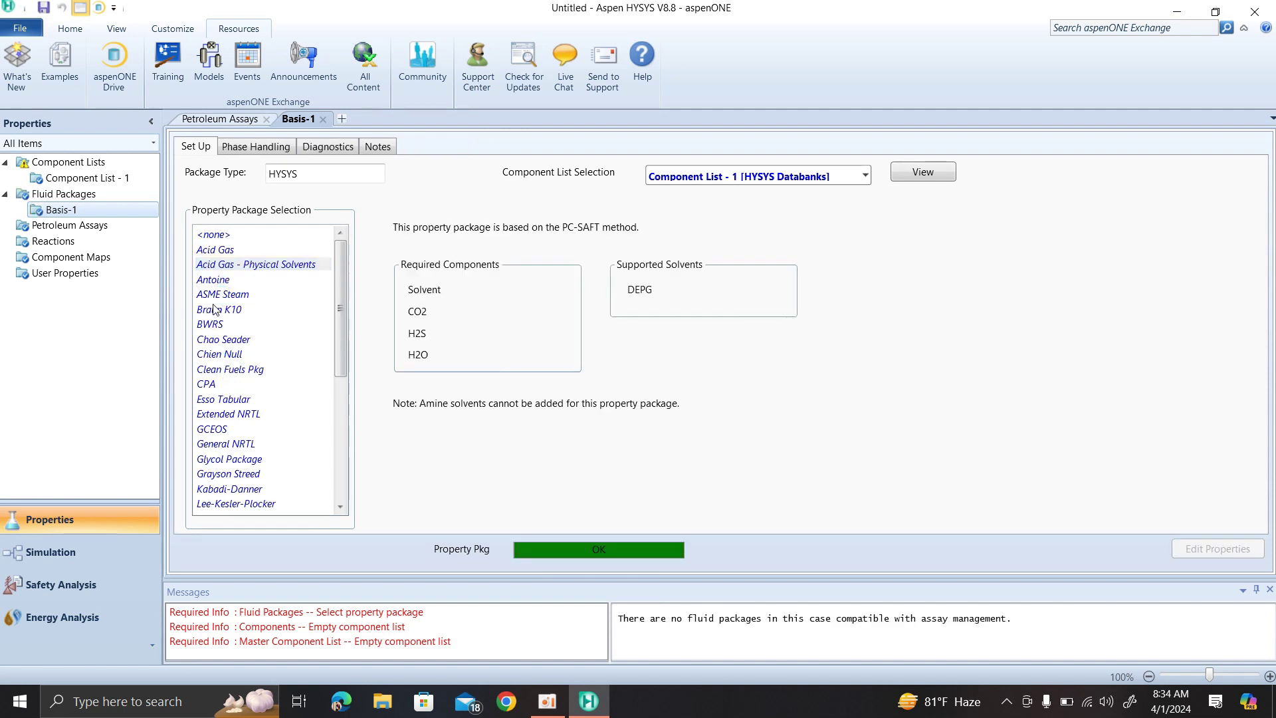
pyautogui.click(217, 323)
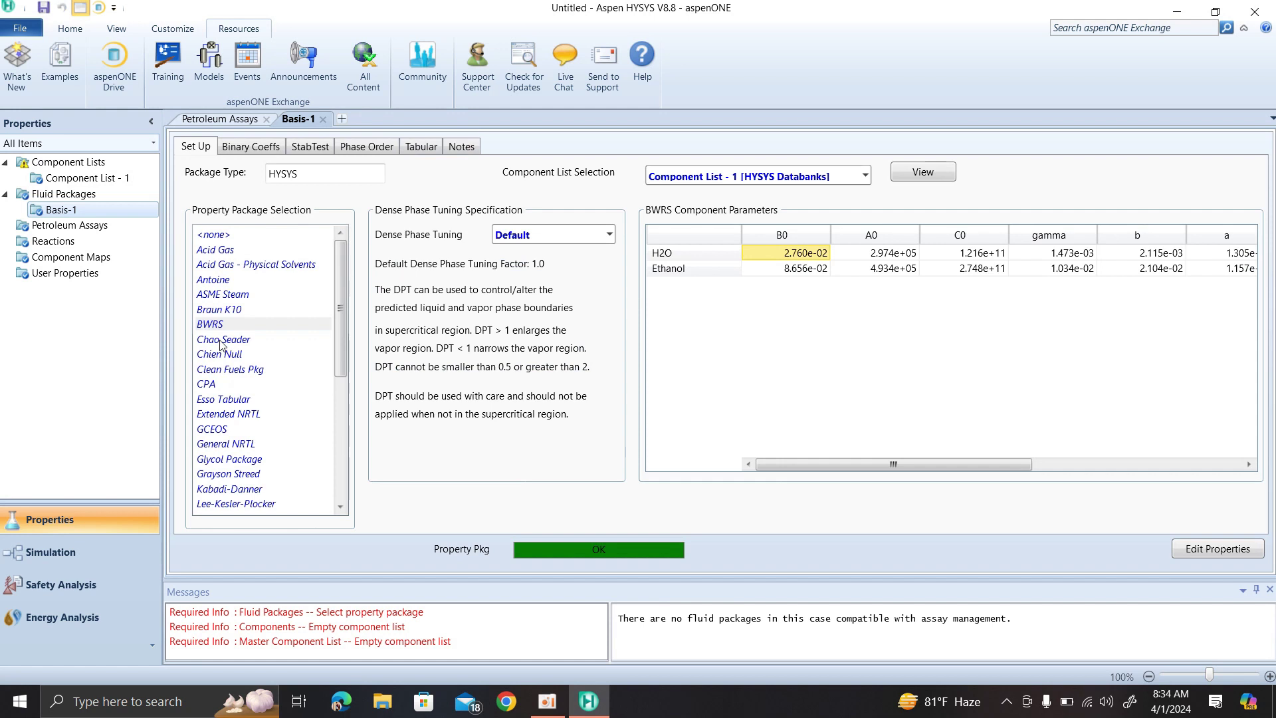
pyautogui.scroll(-5, 223, 369)
pyautogui.scroll(1, 223, 370)
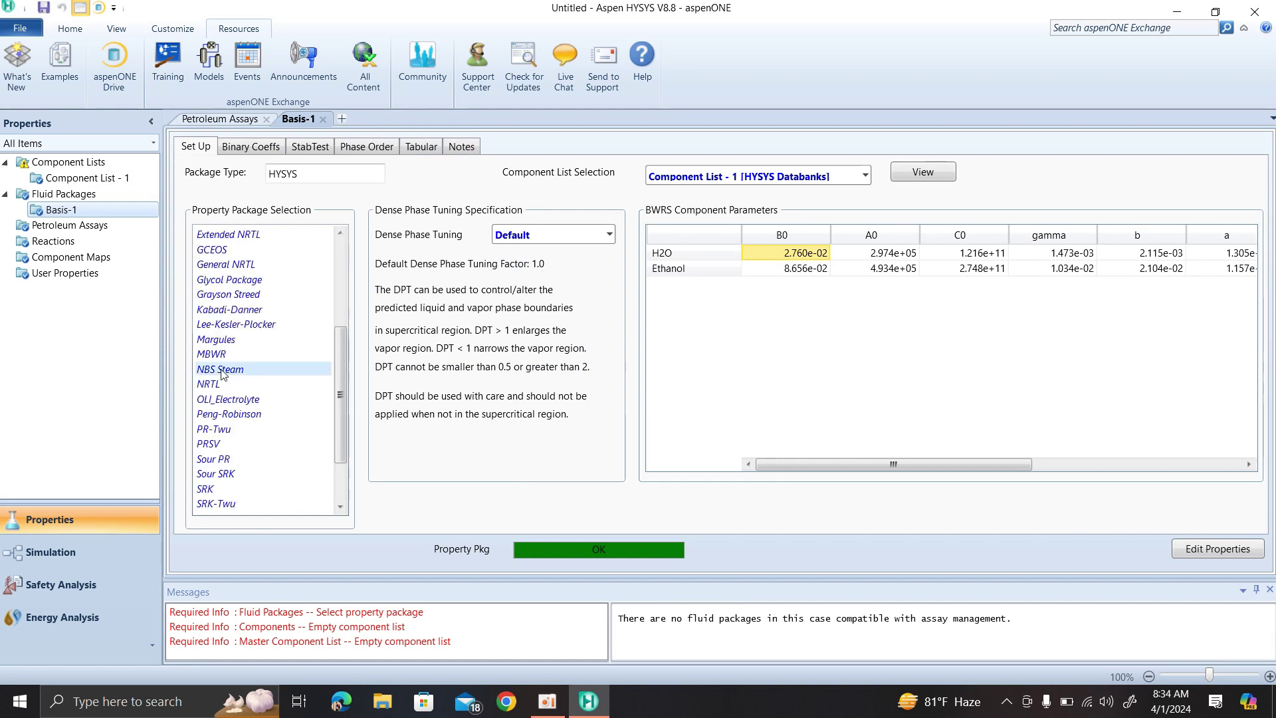
pyautogui.click(222, 370)
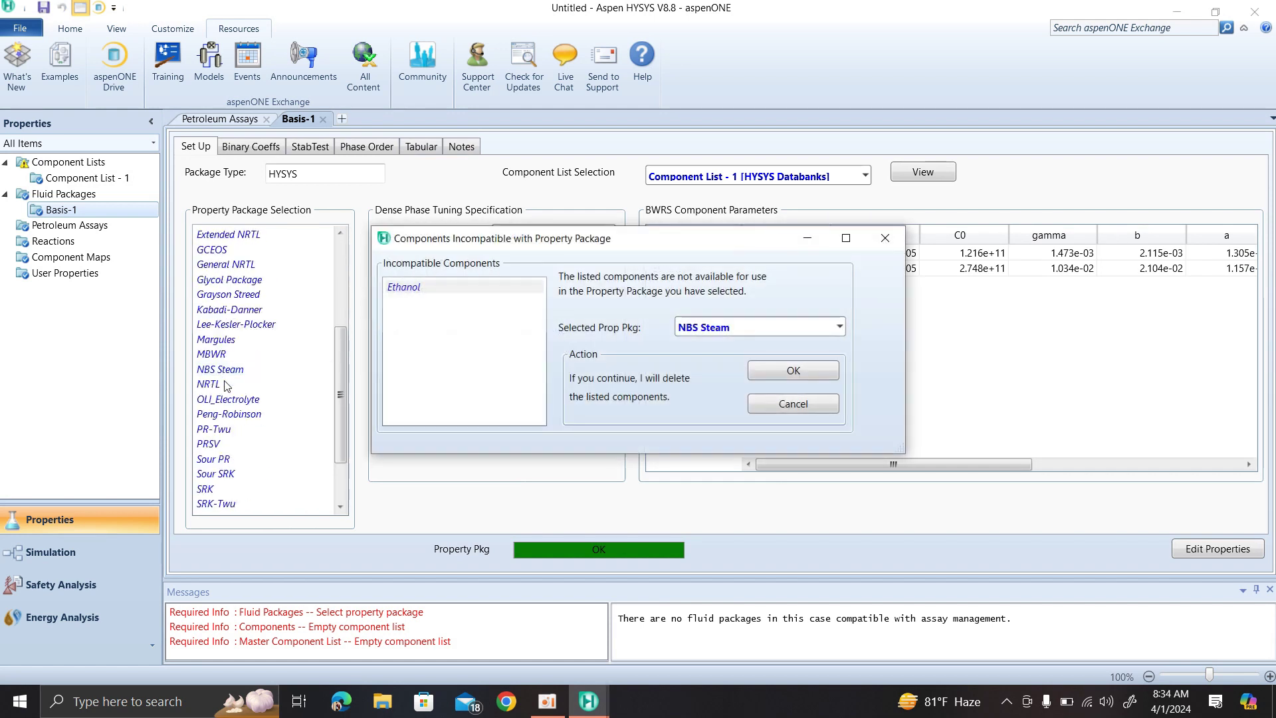
pyautogui.click(885, 239)
# Assign the NRTL property package to Basis-1 and check the components in Component List - 1
pyautogui.click(205, 384)
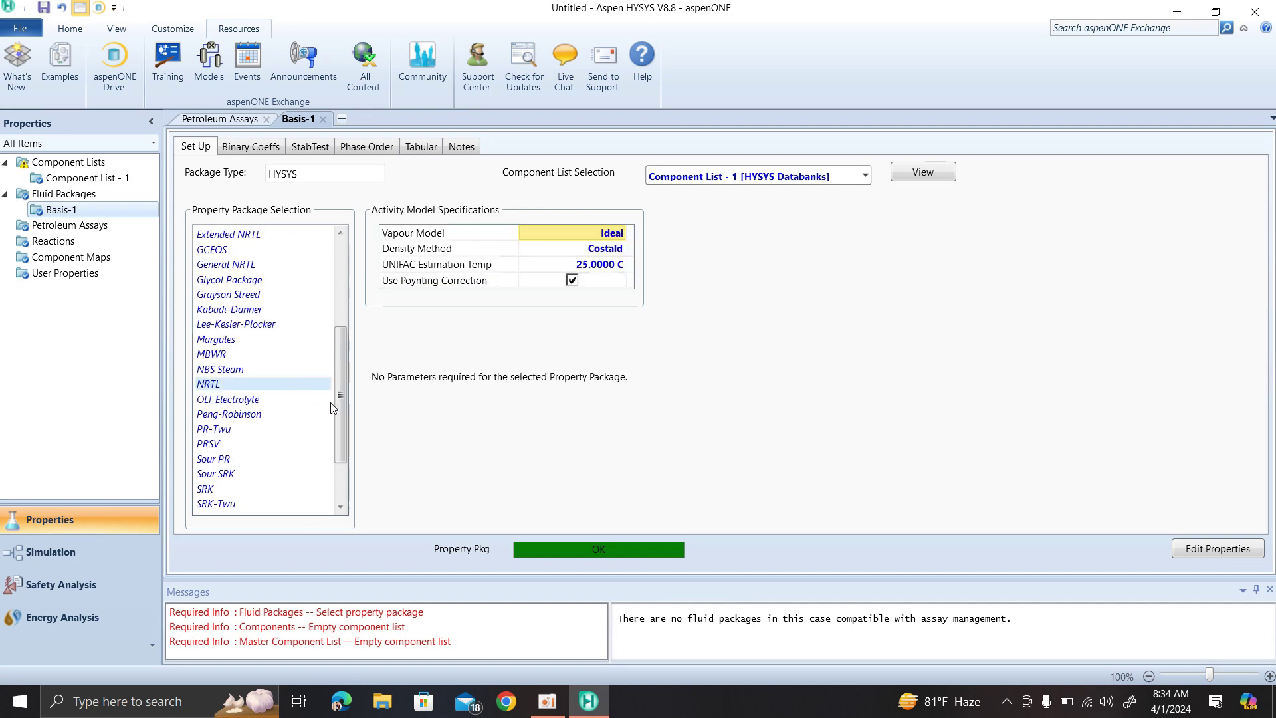
pyautogui.moveTo(343, 406)
pyautogui.mouseDown()
pyautogui.moveTo(345, 314)
pyautogui.moveTo(346, 412)
pyautogui.mouseUp()
pyautogui.click(115, 184)
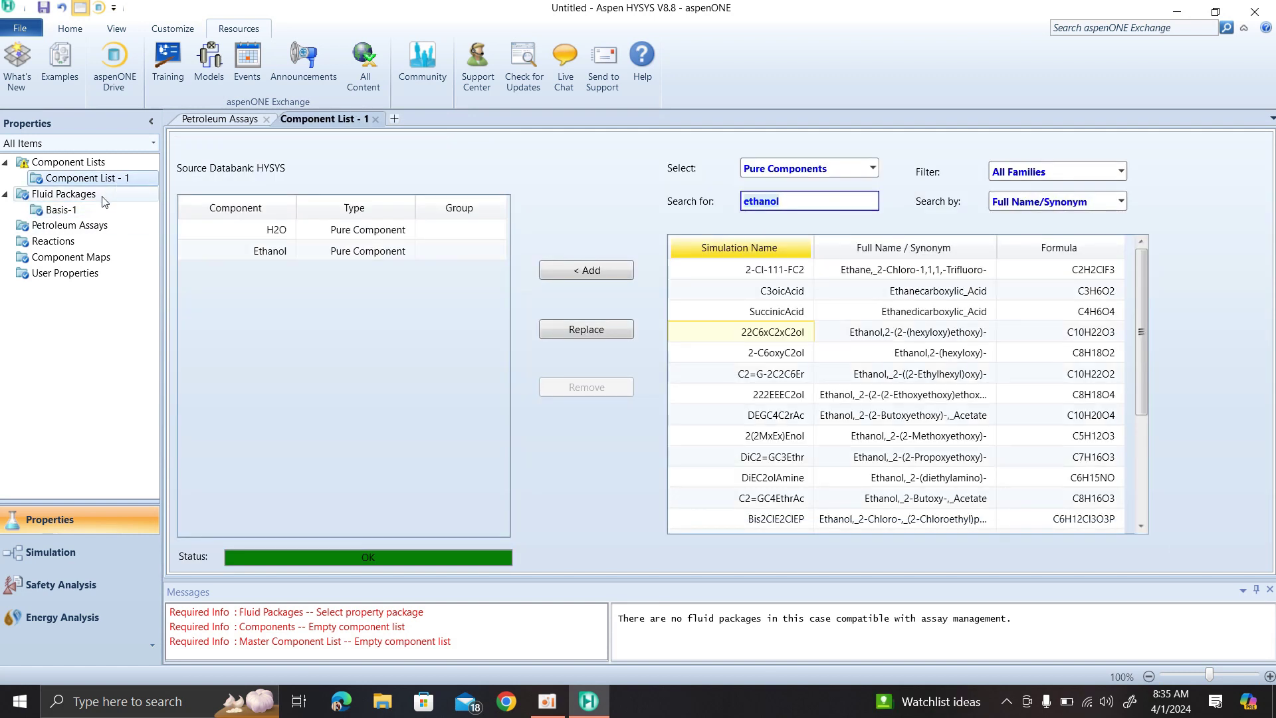
pyautogui.click(83, 210)
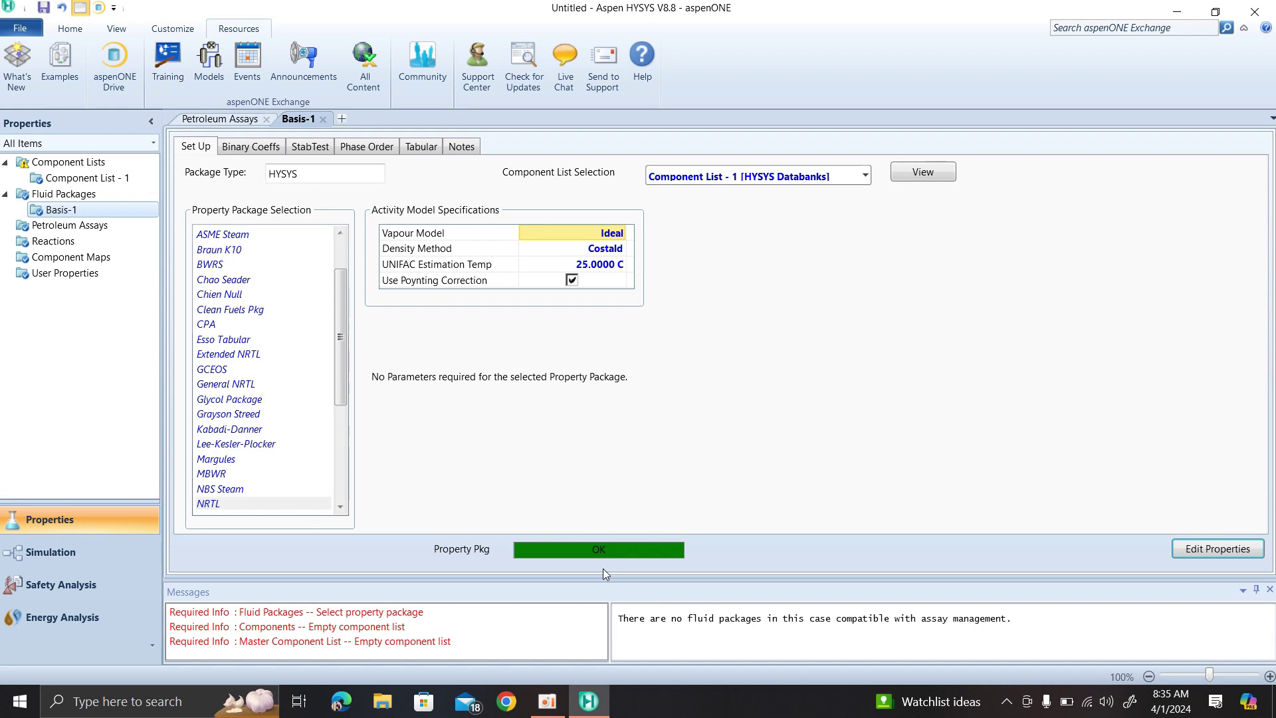
# Set the property package of Basis-1 to Extended NRTL and check its entry in the Fluid Packages overview
pyautogui.click(209, 325)
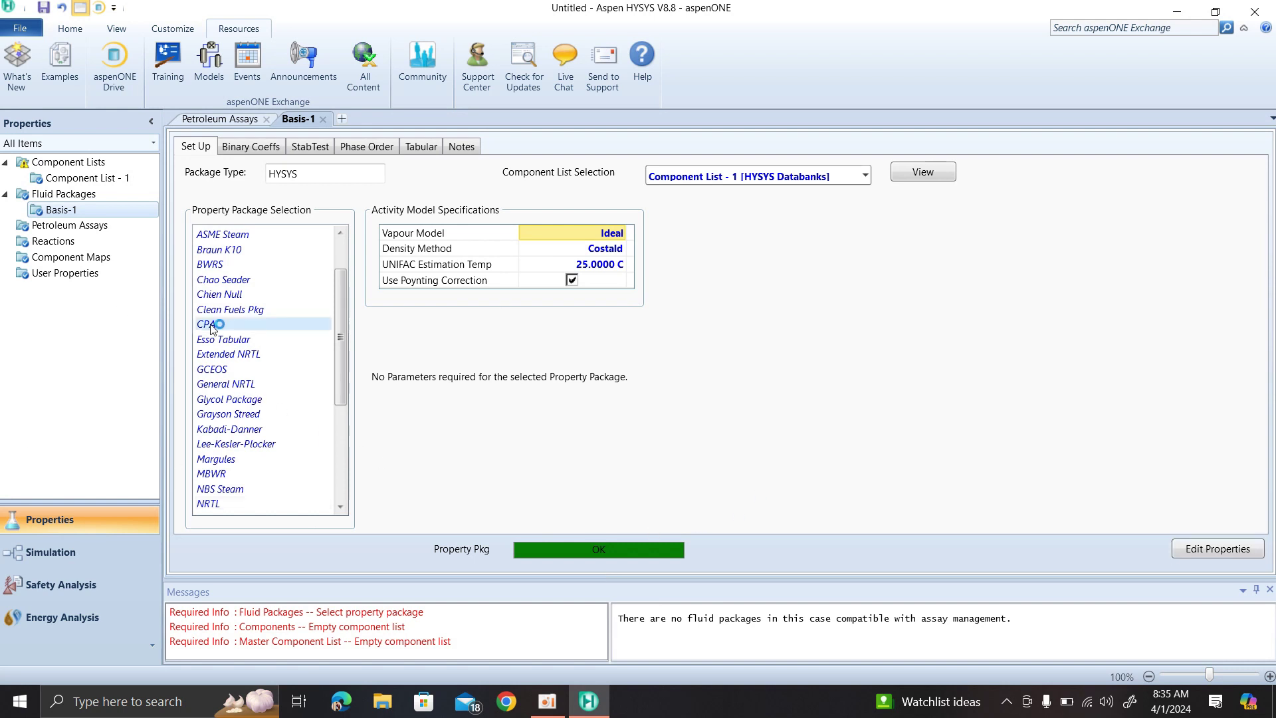
pyautogui.click(223, 356)
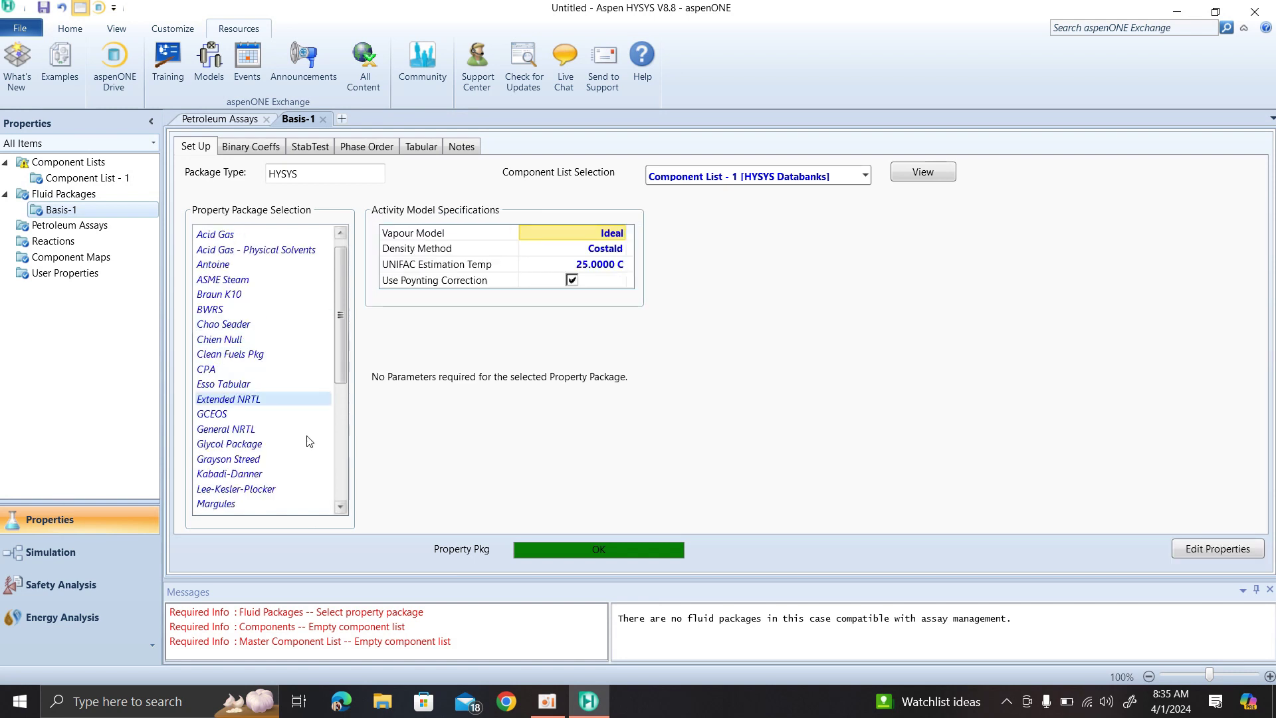
pyautogui.scroll(1, 294, 434)
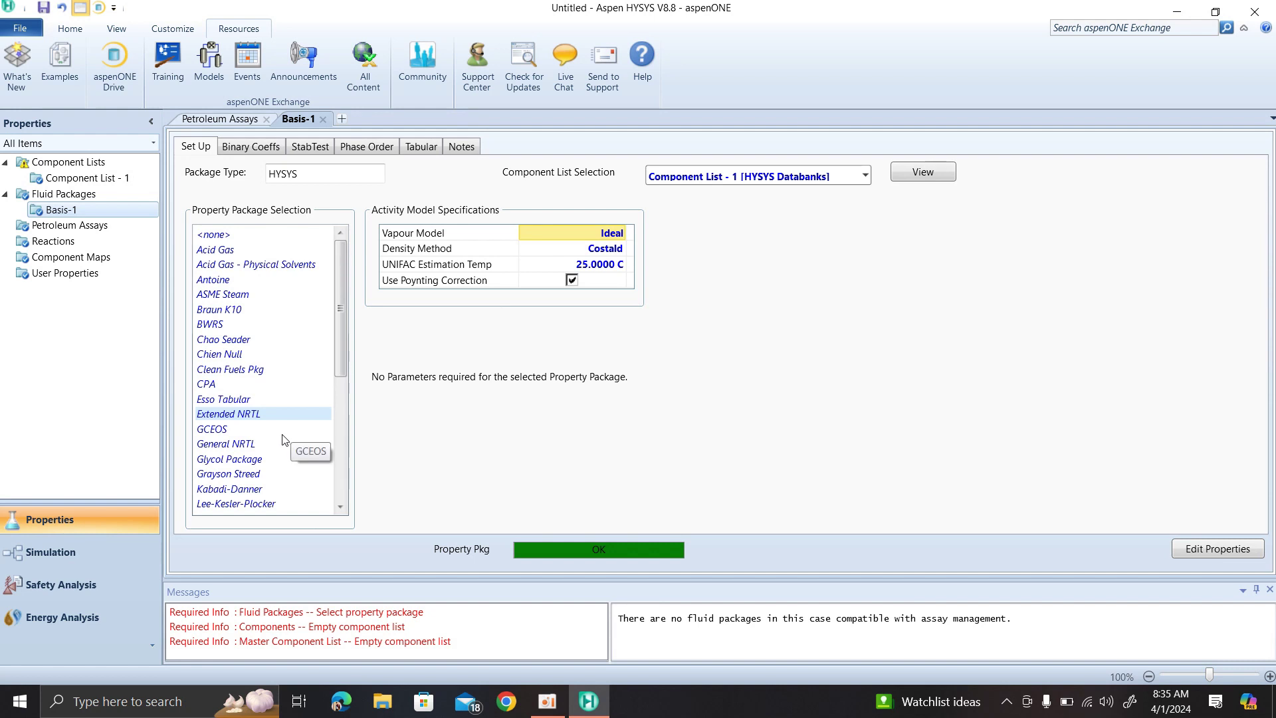
pyautogui.click(93, 195)
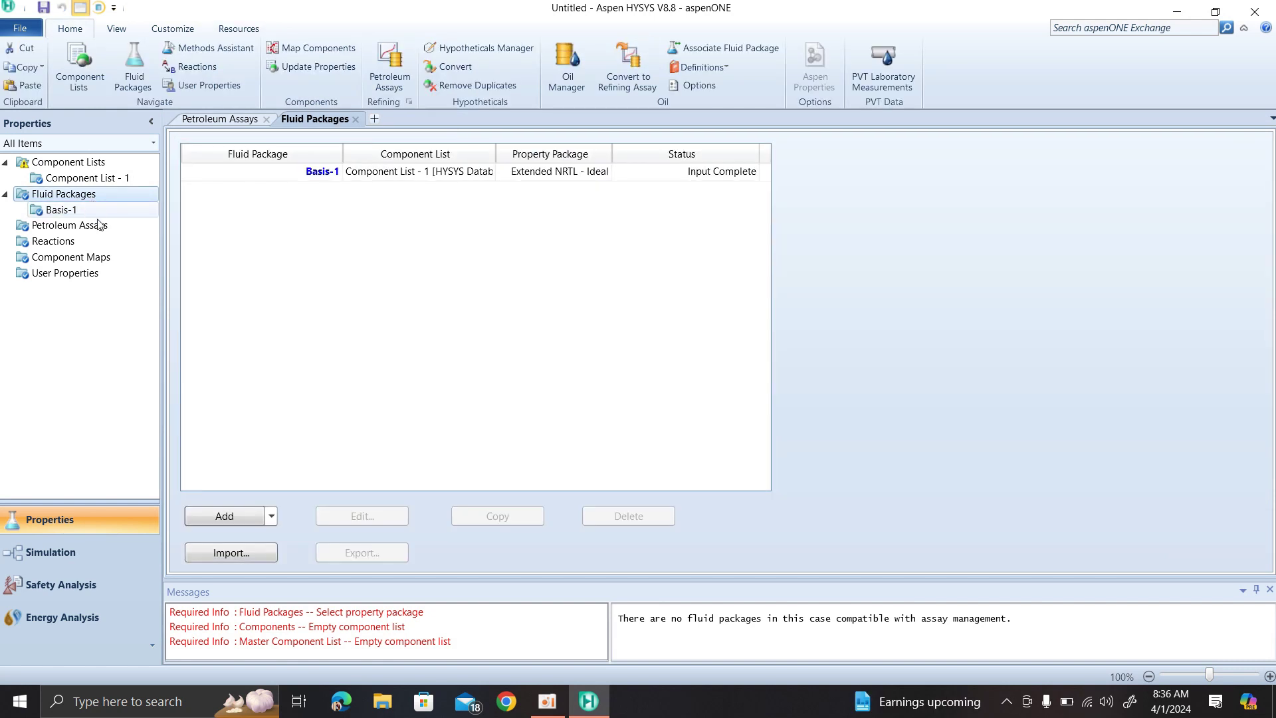
pyautogui.click(93, 210)
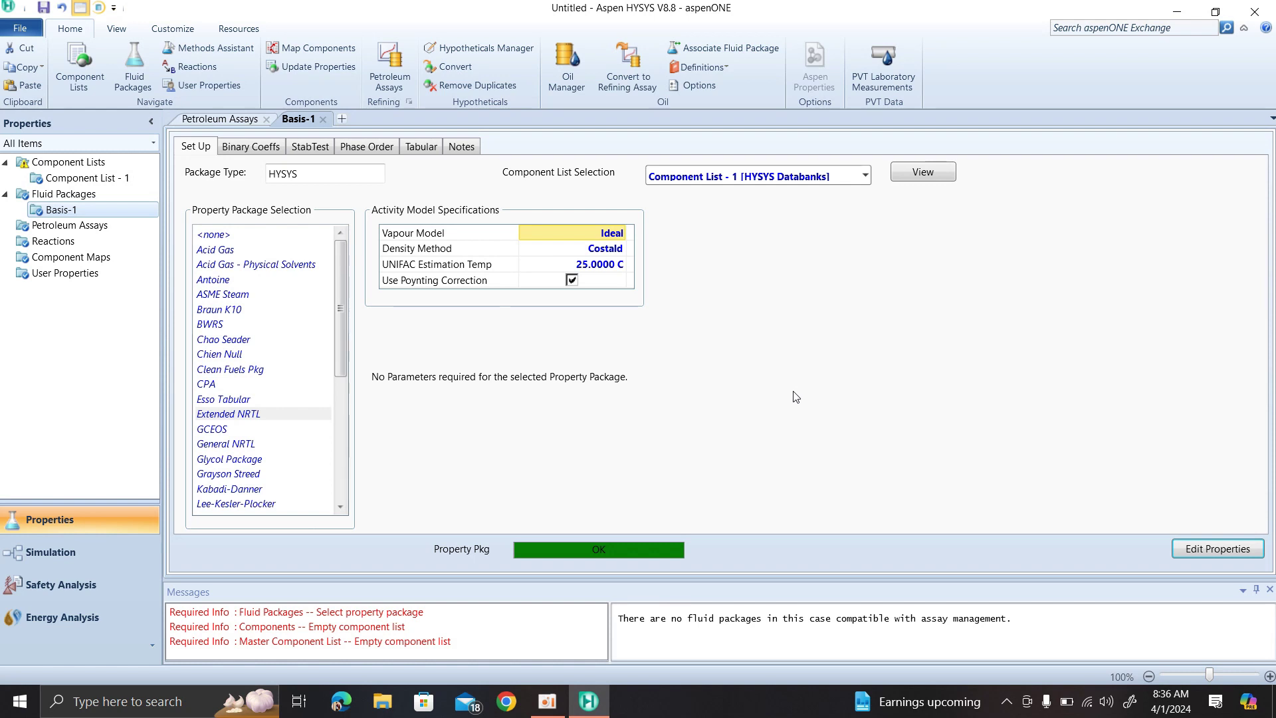
# View the User Properties and Reactions pages, and open the Methods Assistant help beside the navigation tree
pyautogui.click(240, 86)
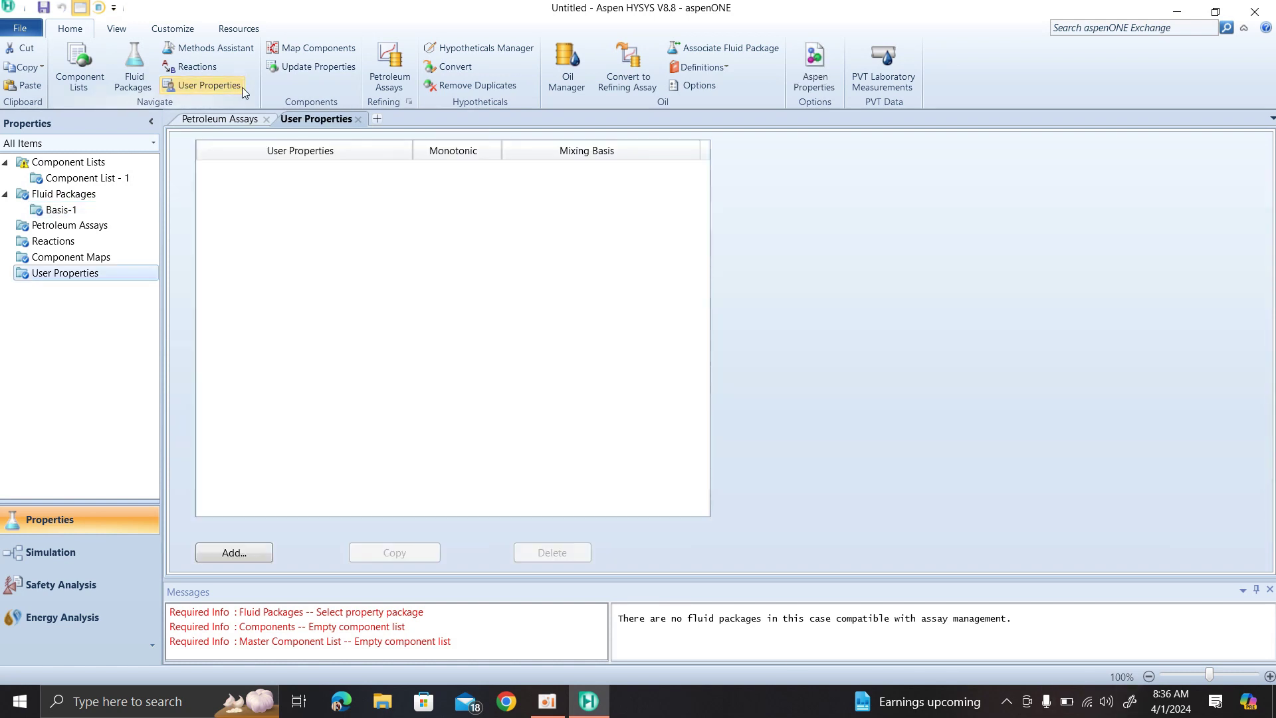
pyautogui.click(214, 72)
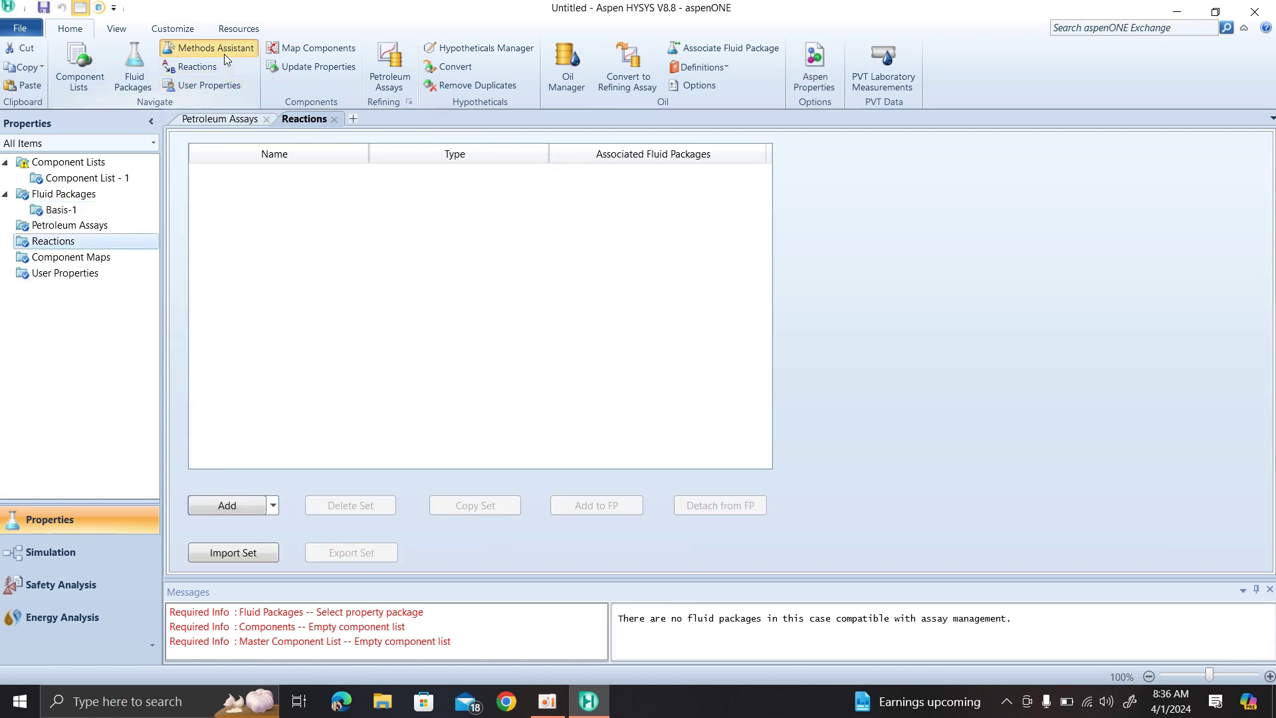
pyautogui.click(225, 54)
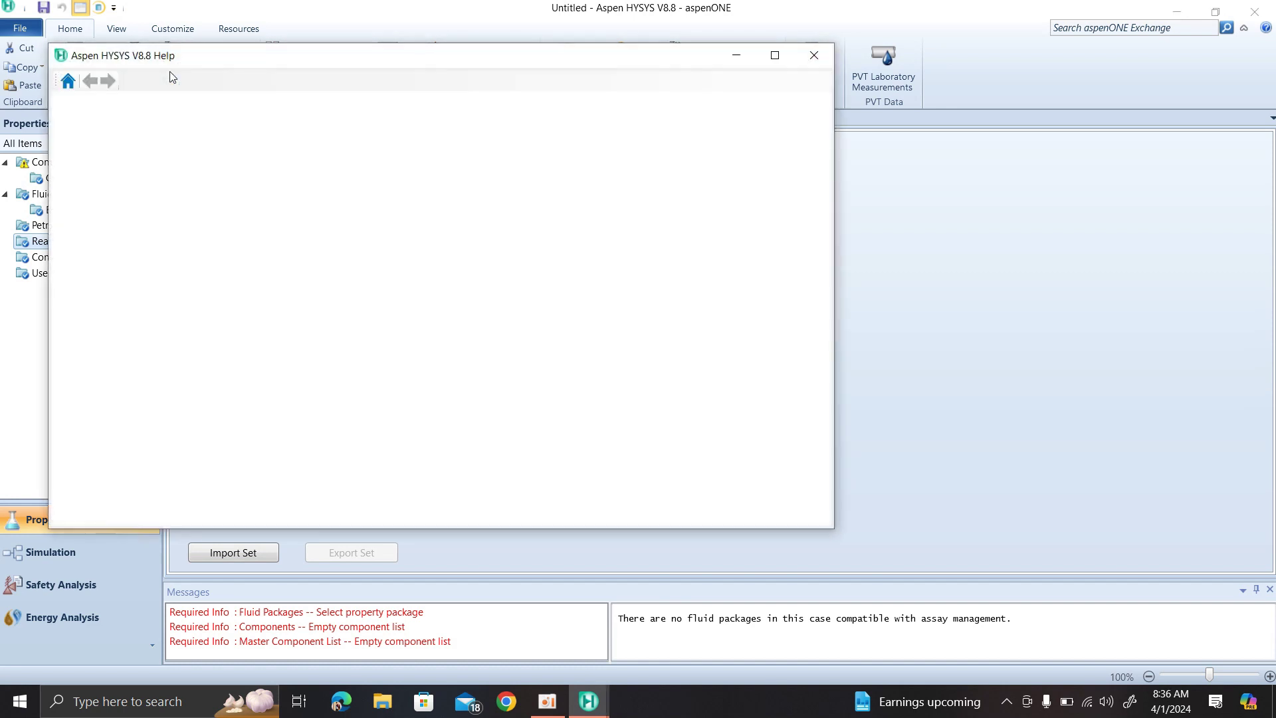
pyautogui.moveTo(259, 56); pyautogui.dragTo(513, 58)
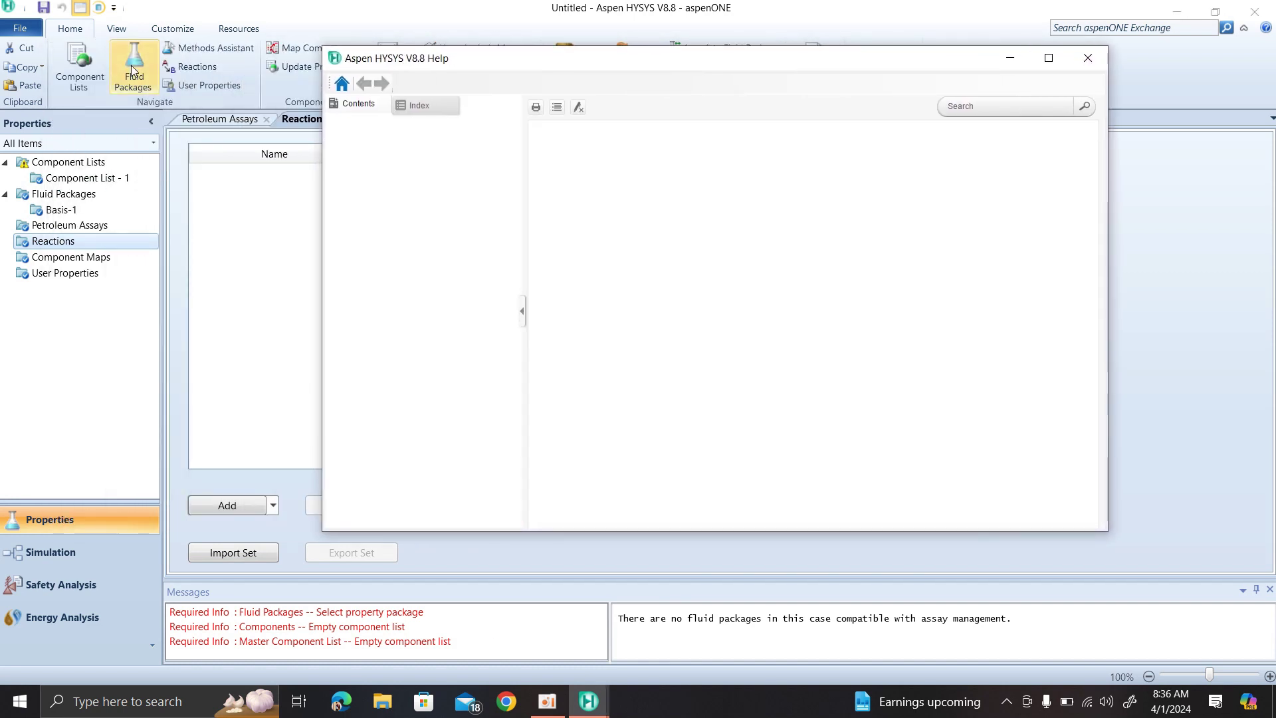
# Return to the Basis-1 fluid package setup and bring up the Methods Assistant again
pyautogui.click(135, 81)
pyautogui.doubleClick(103, 210)
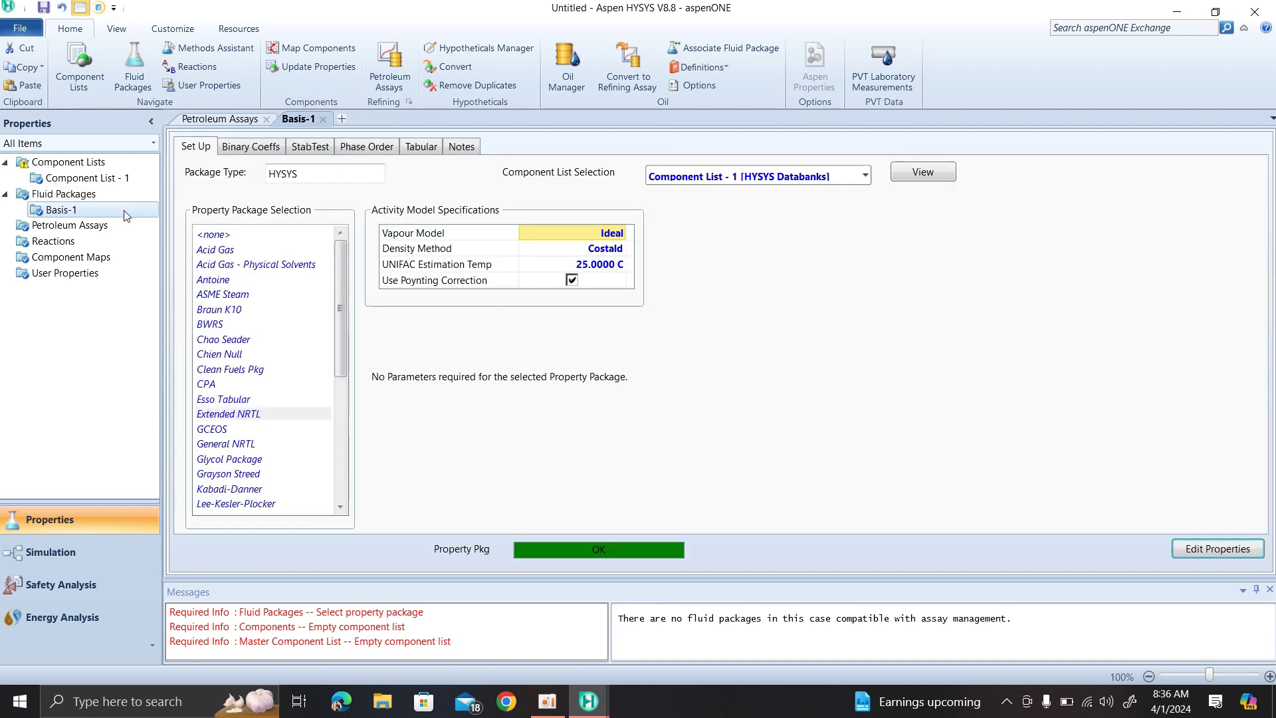
pyautogui.click(202, 46)
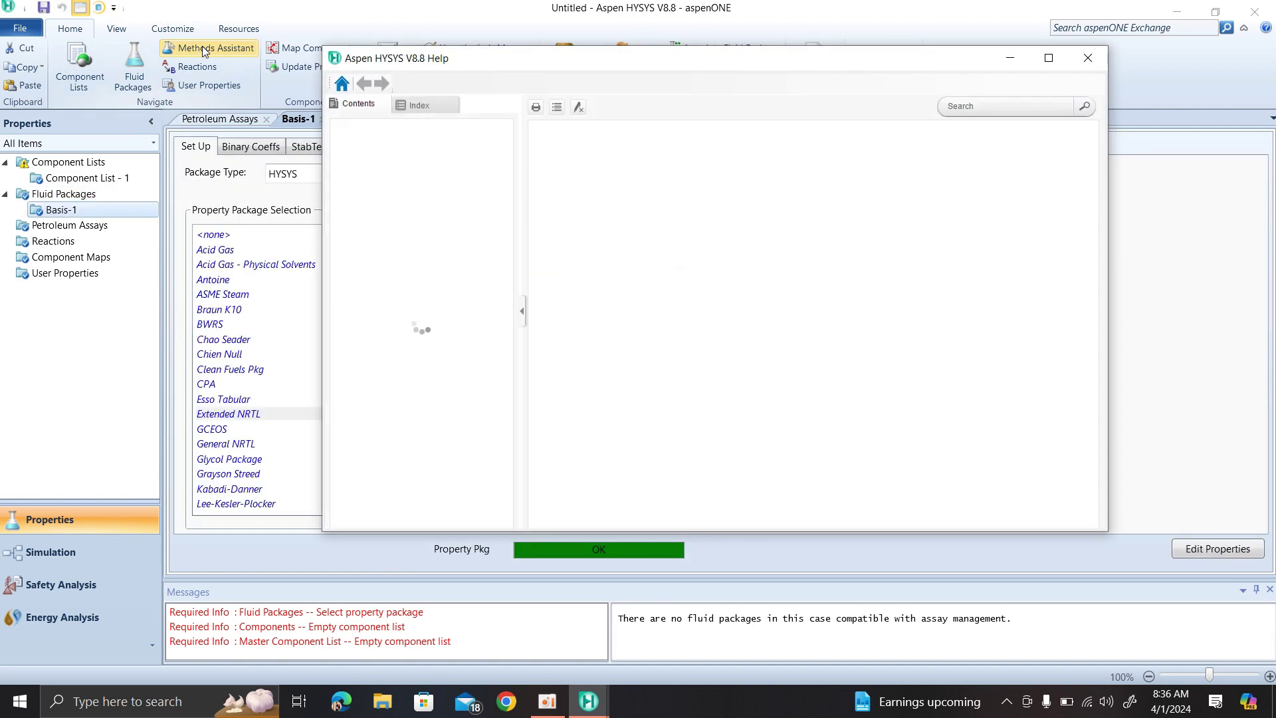
# Read the introduction of the Property Package Selection Assistant, enlarging the help window and restoring its size
pyautogui.moveTo(560, 137); pyautogui.dragTo(1026, 138)
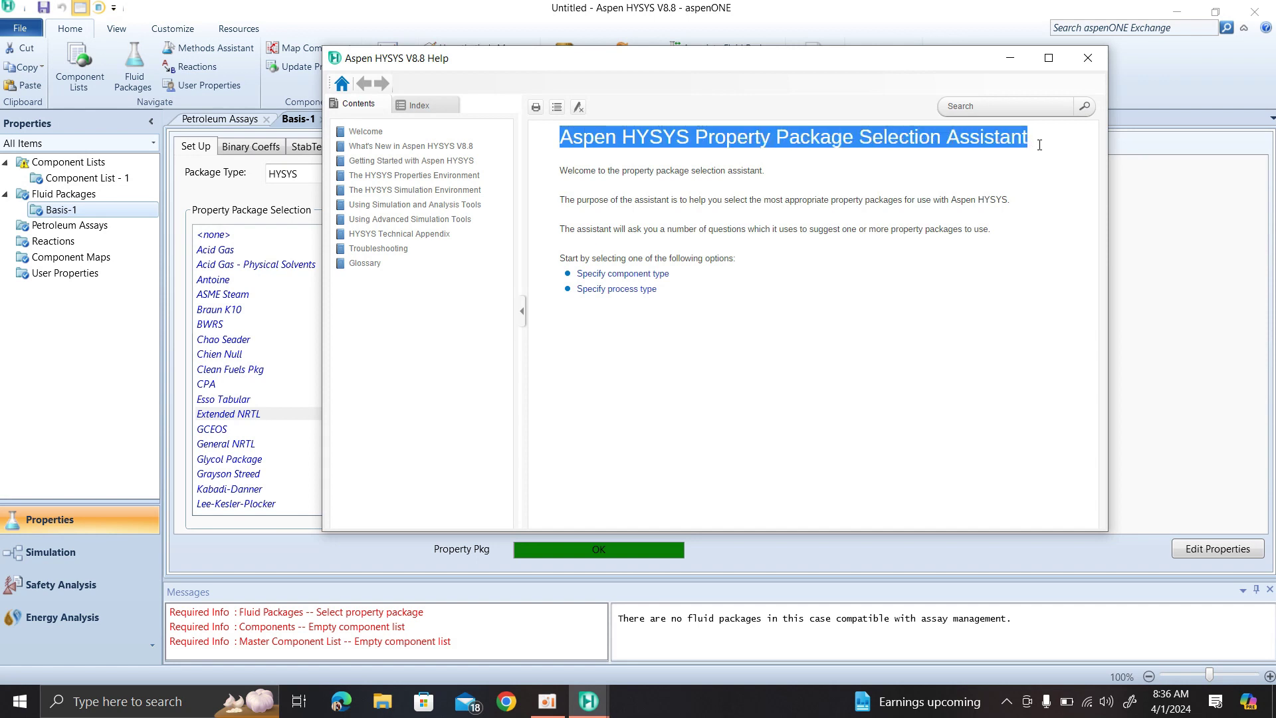
pyautogui.click(1047, 61)
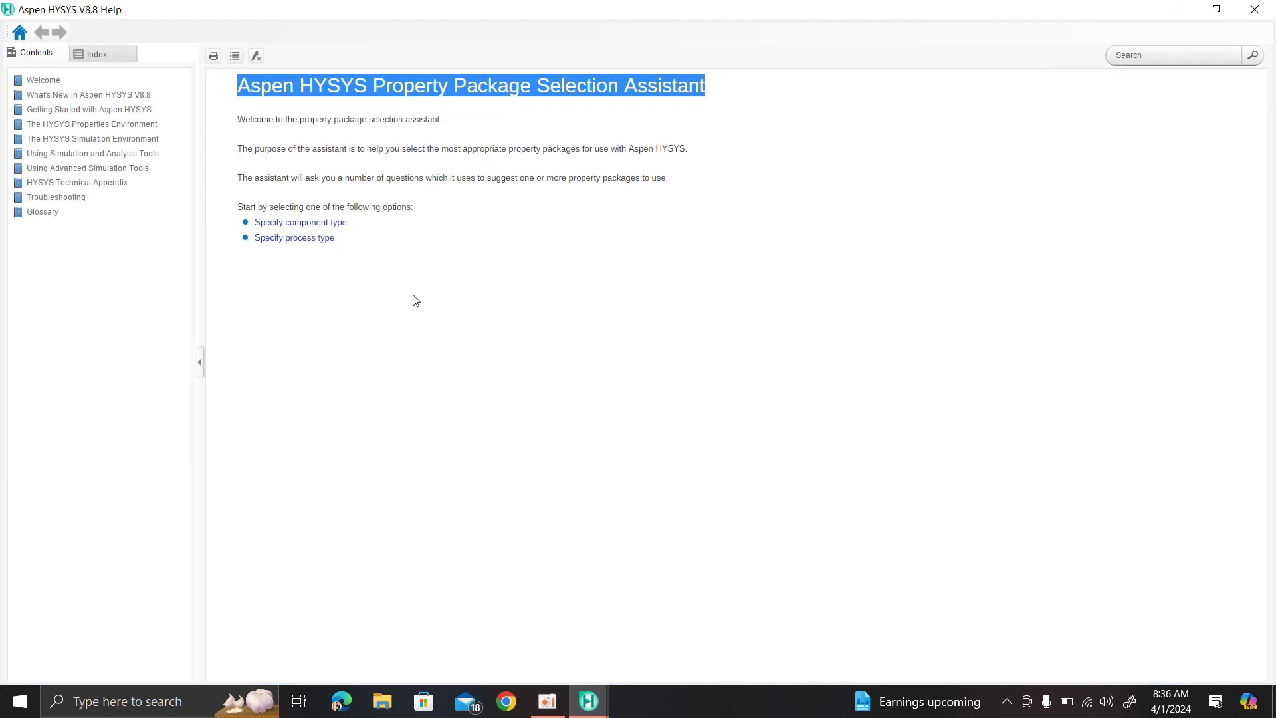
pyautogui.click(458, 287)
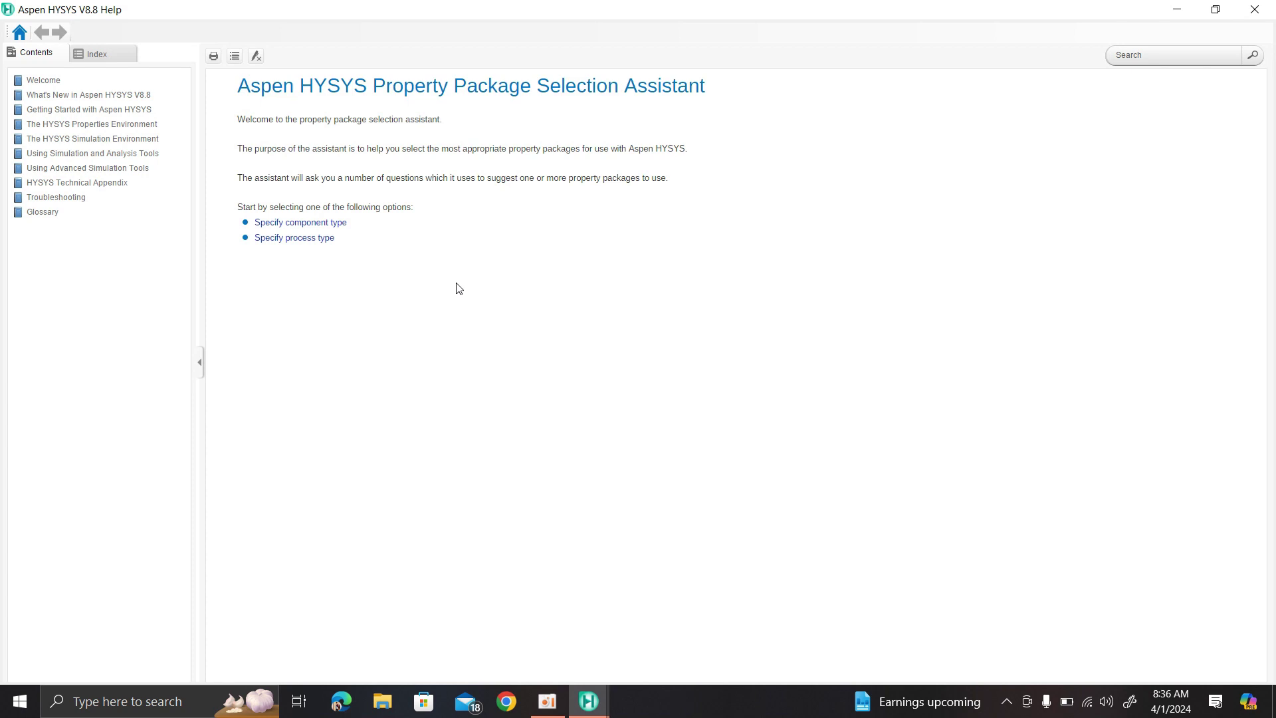
pyautogui.click(1214, 10)
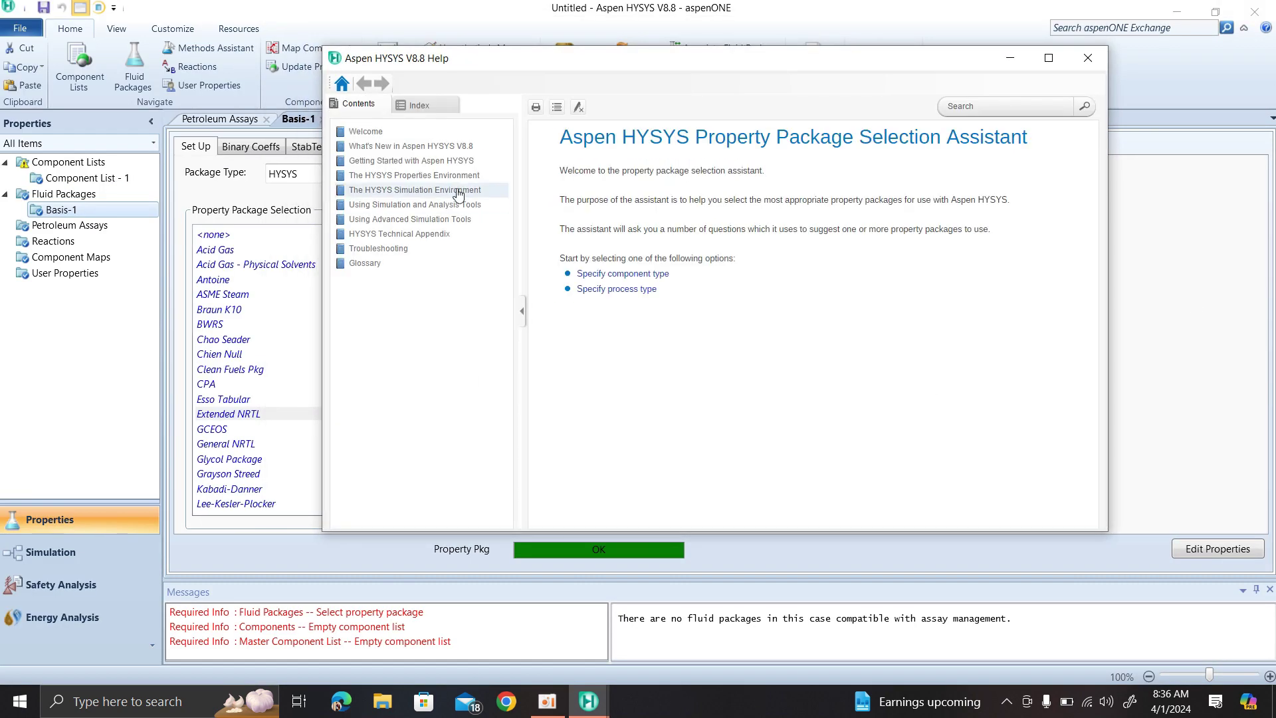
# Examine the chemical system and hydrocarbon system branches under the assistant's component type option
pyautogui.click(631, 282)
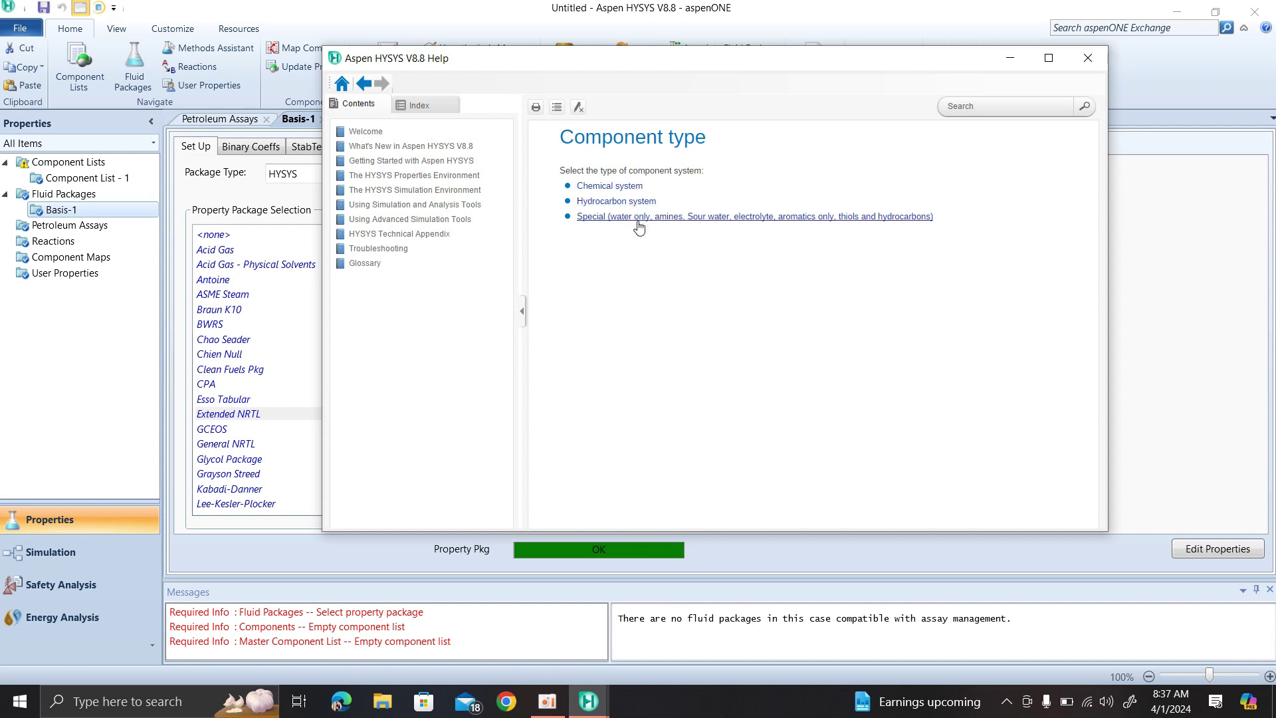
pyautogui.click(634, 187)
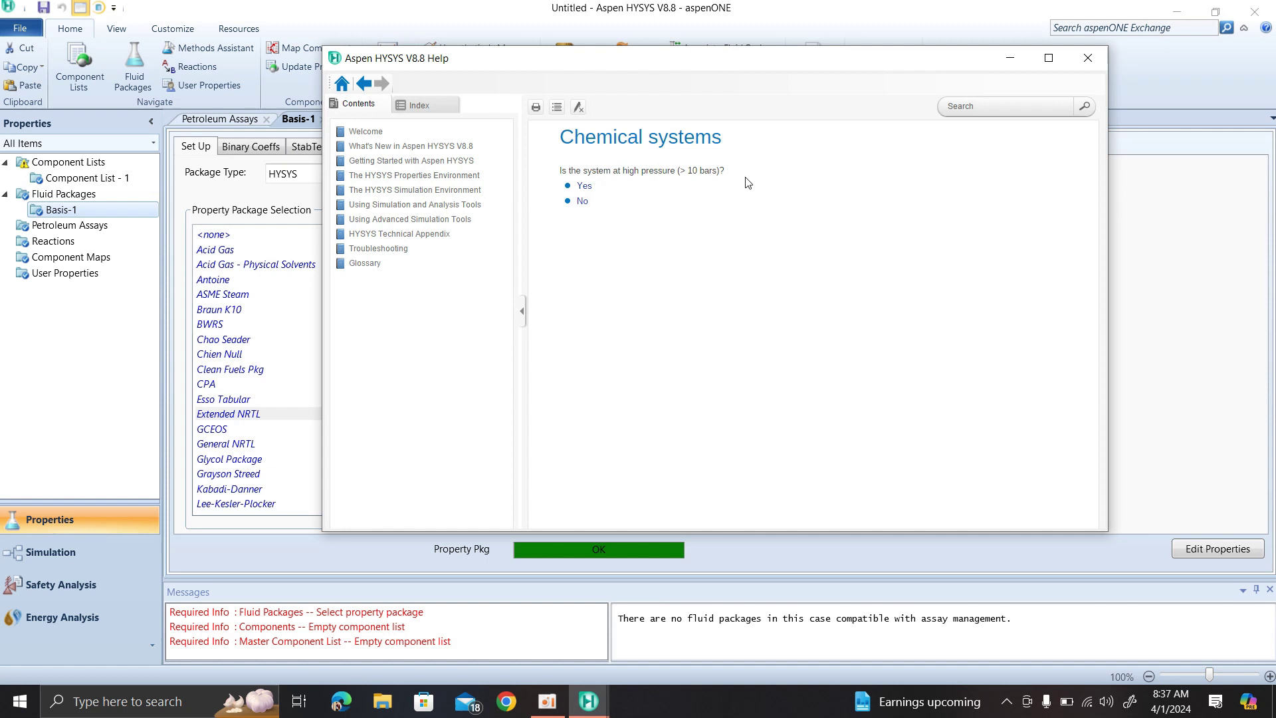
pyautogui.click(363, 85)
pyautogui.click(624, 202)
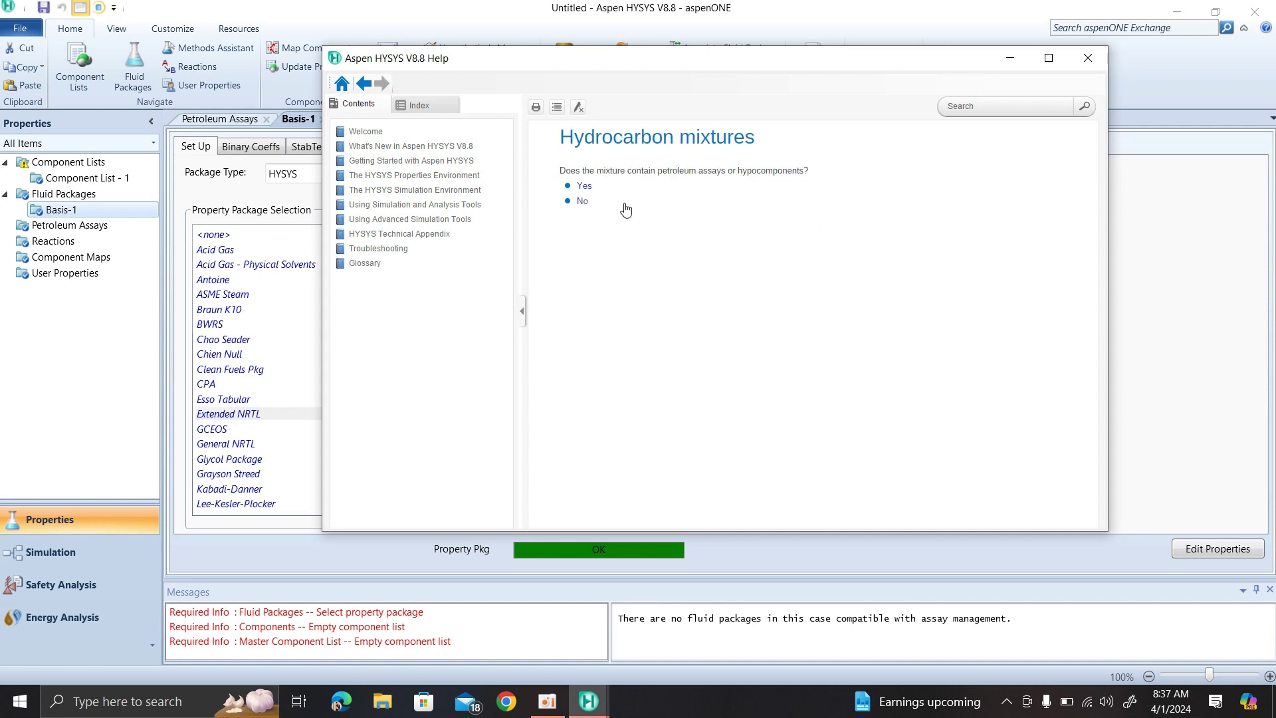
pyautogui.click(364, 84)
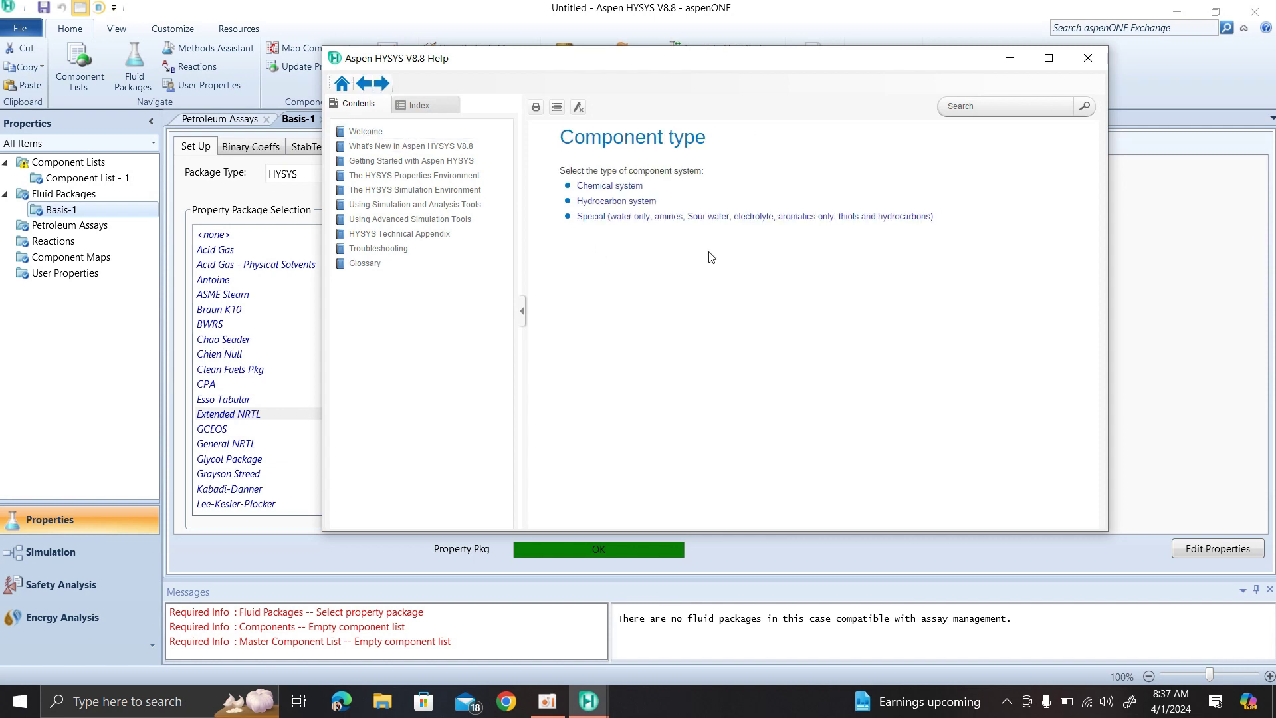
# Examine the recommended packages for water-only and glycol systems among the special components, and return to the assistant's start page
pyautogui.click(615, 216)
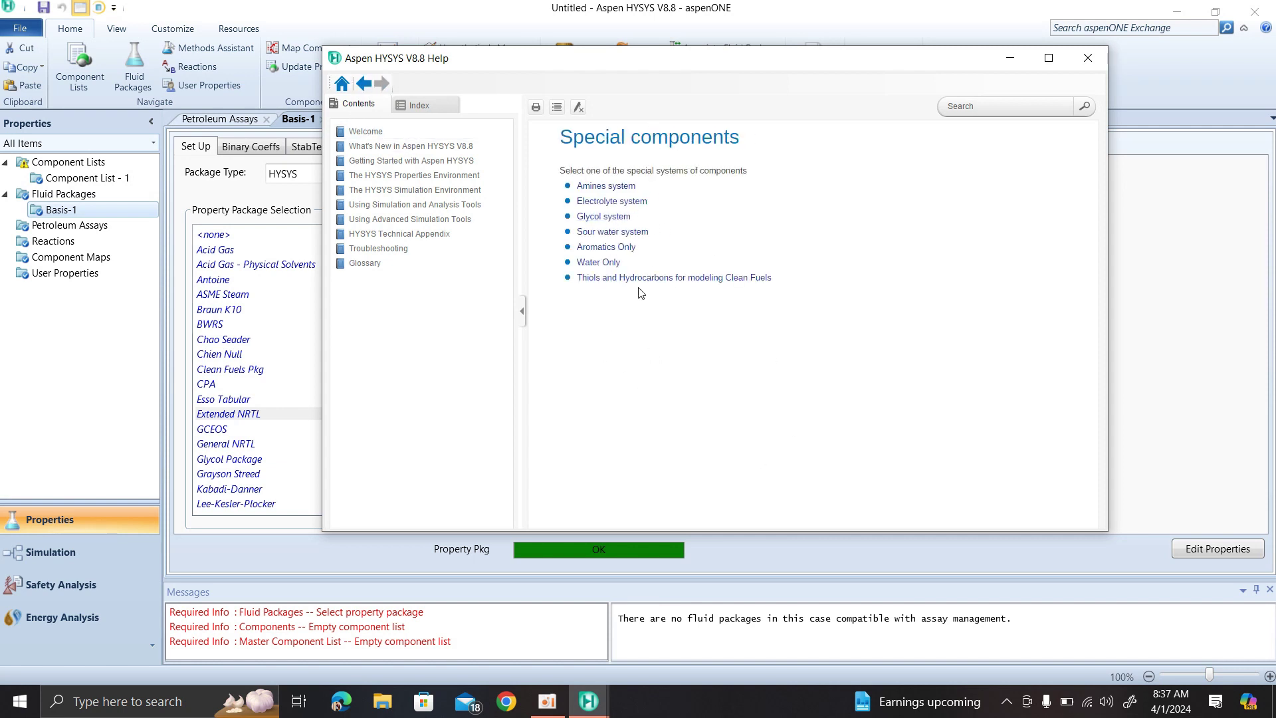
pyautogui.click(605, 263)
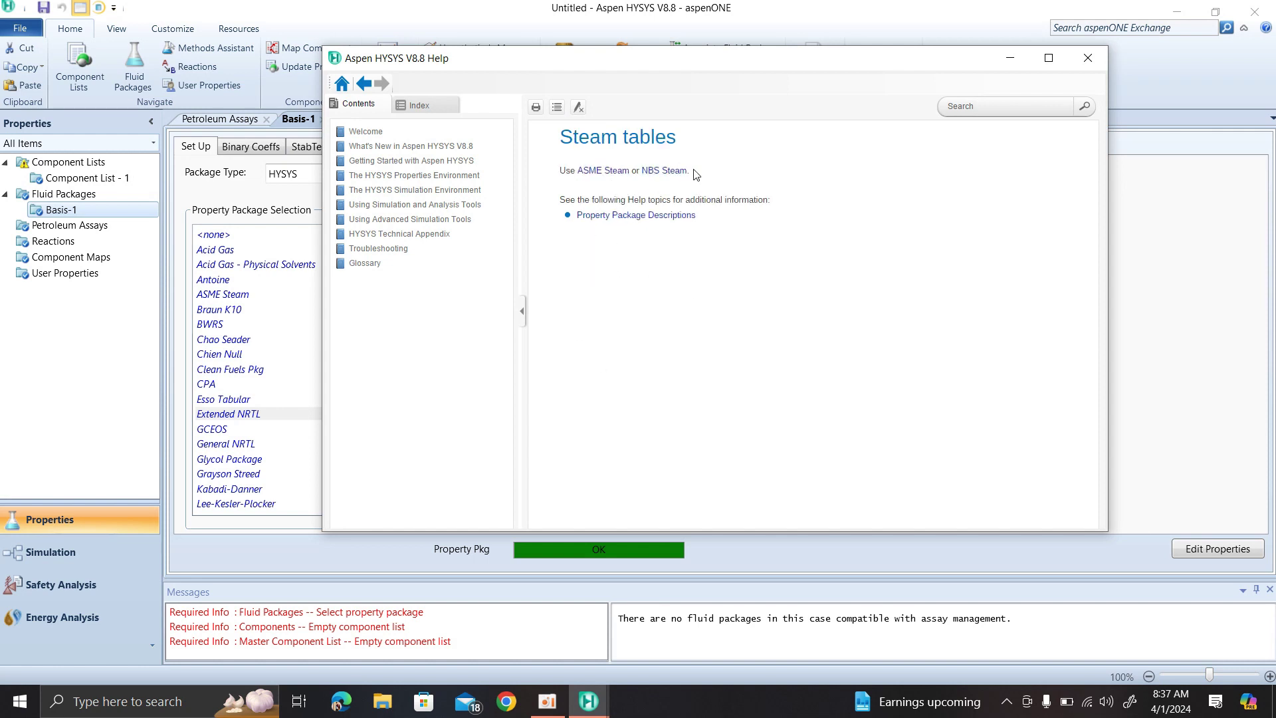
pyautogui.moveTo(697, 170); pyautogui.dragTo(584, 164)
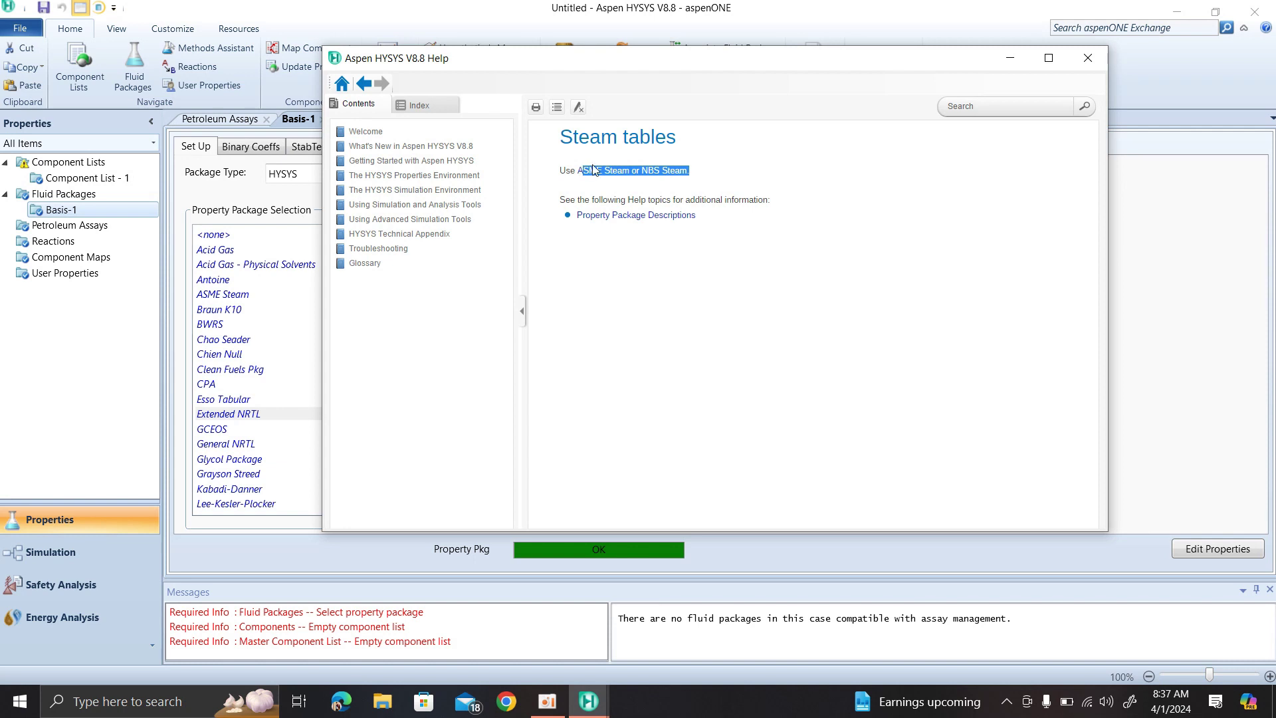
pyautogui.click(364, 83)
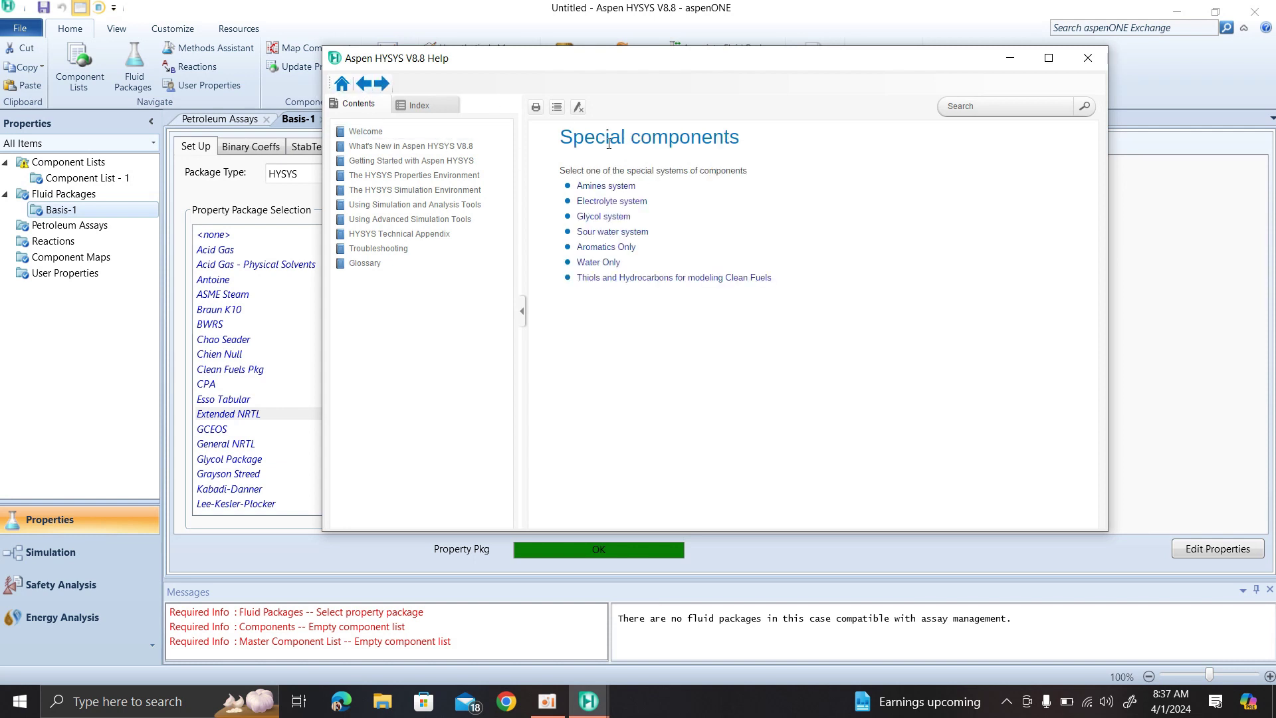
pyautogui.click(617, 218)
pyautogui.moveTo(644, 170); pyautogui.dragTo(554, 166)
pyautogui.click(587, 282)
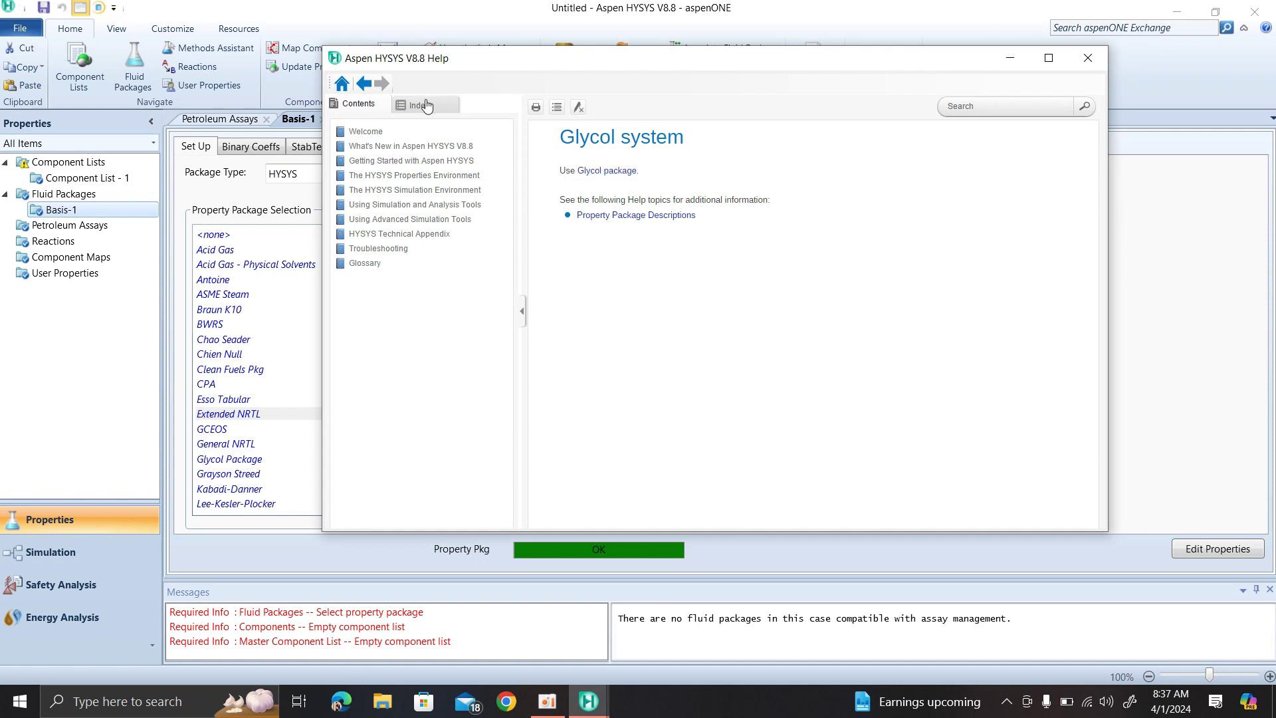
pyautogui.click(367, 85)
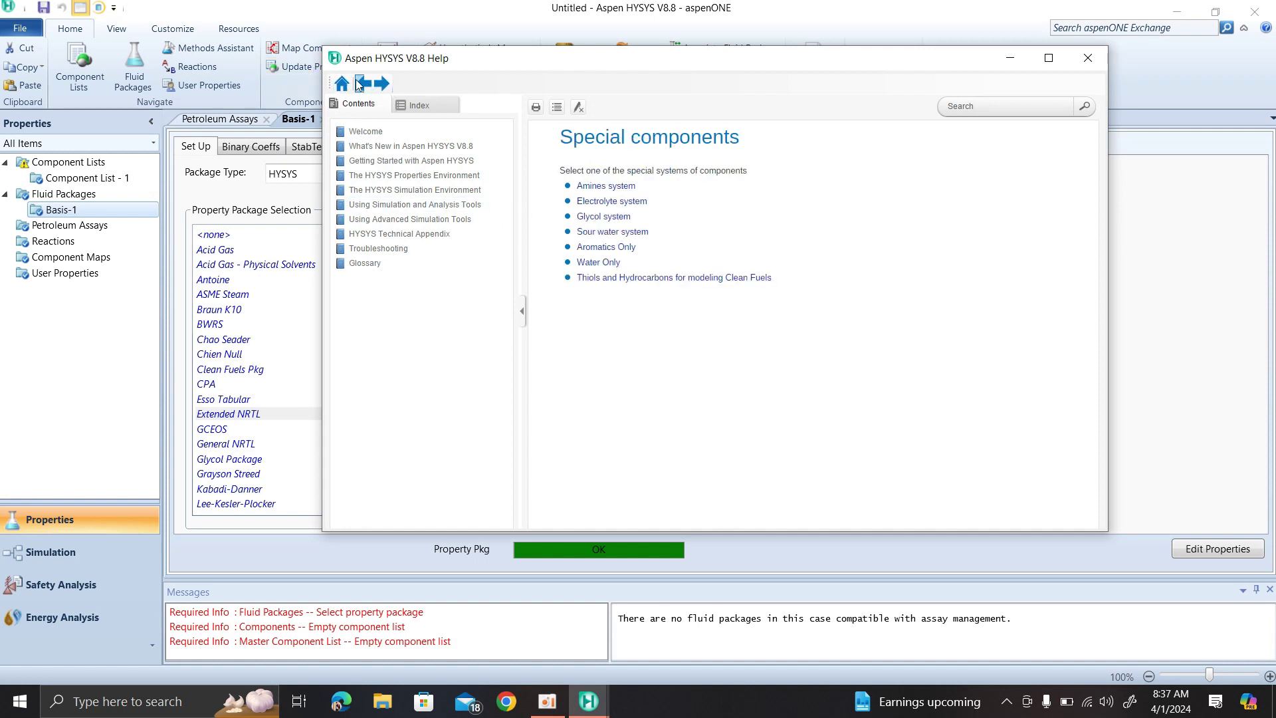
pyautogui.click(364, 83)
pyautogui.click(364, 83)
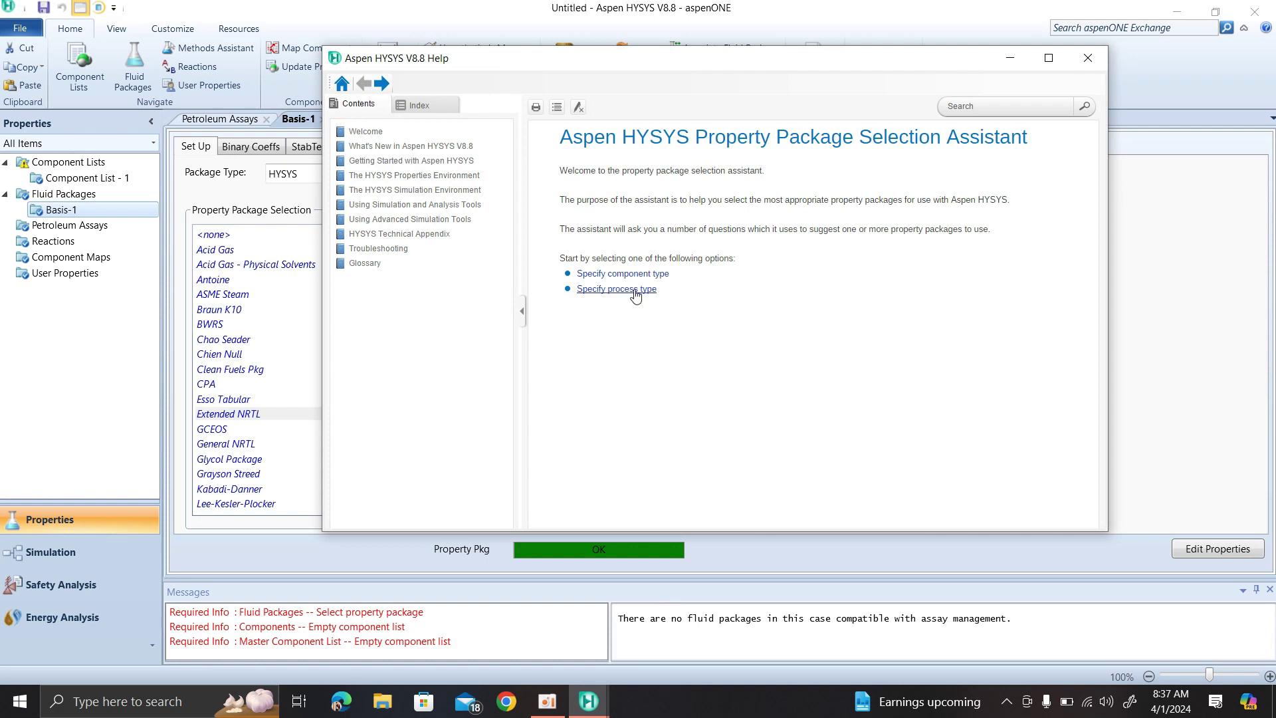
# Read the package recommendations for chemical processes under the assistant's process type option, and leave the help
pyautogui.click(633, 293)
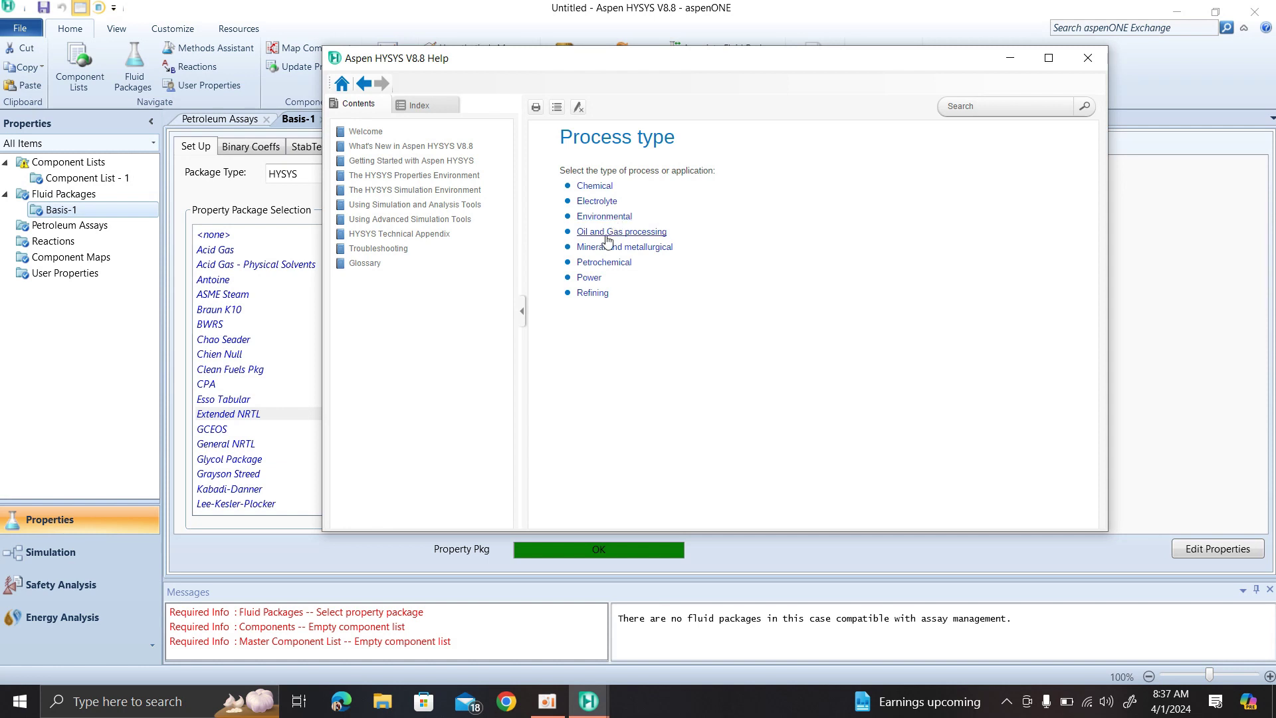
pyautogui.click(601, 188)
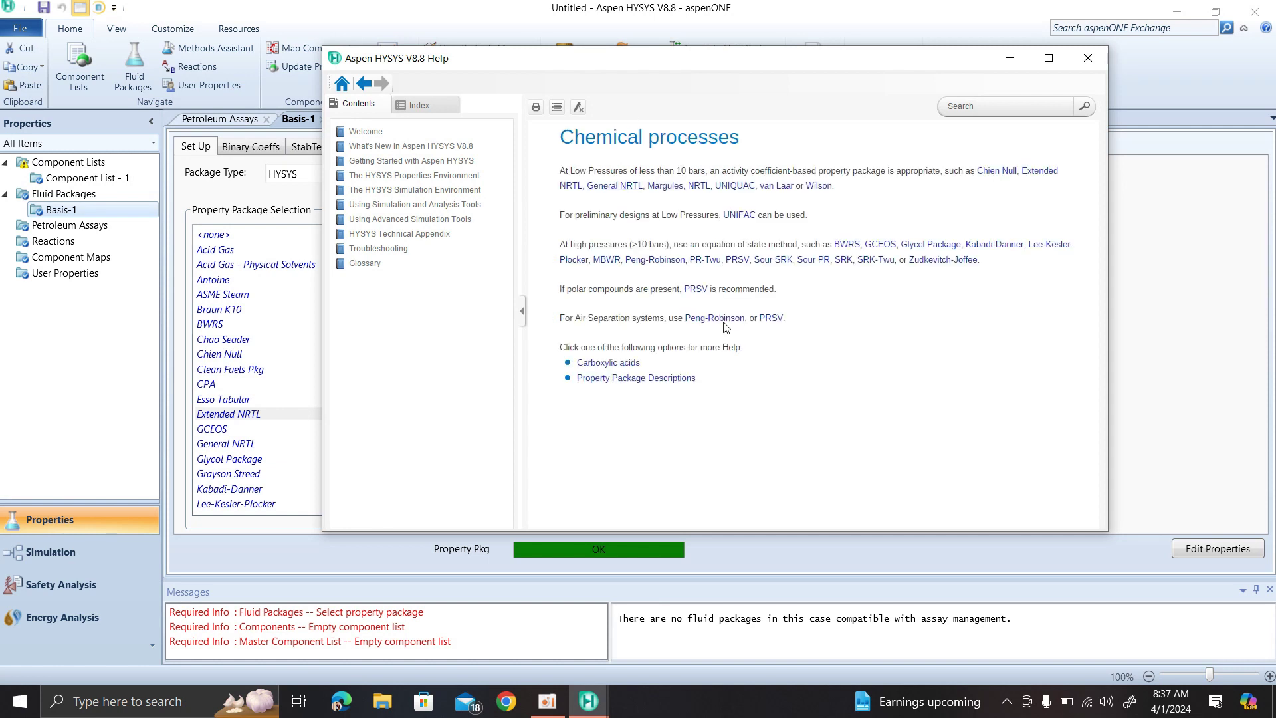
pyautogui.moveTo(552, 168); pyautogui.dragTo(947, 173)
pyautogui.click(957, 208)
pyautogui.click(364, 87)
pyautogui.click(364, 85)
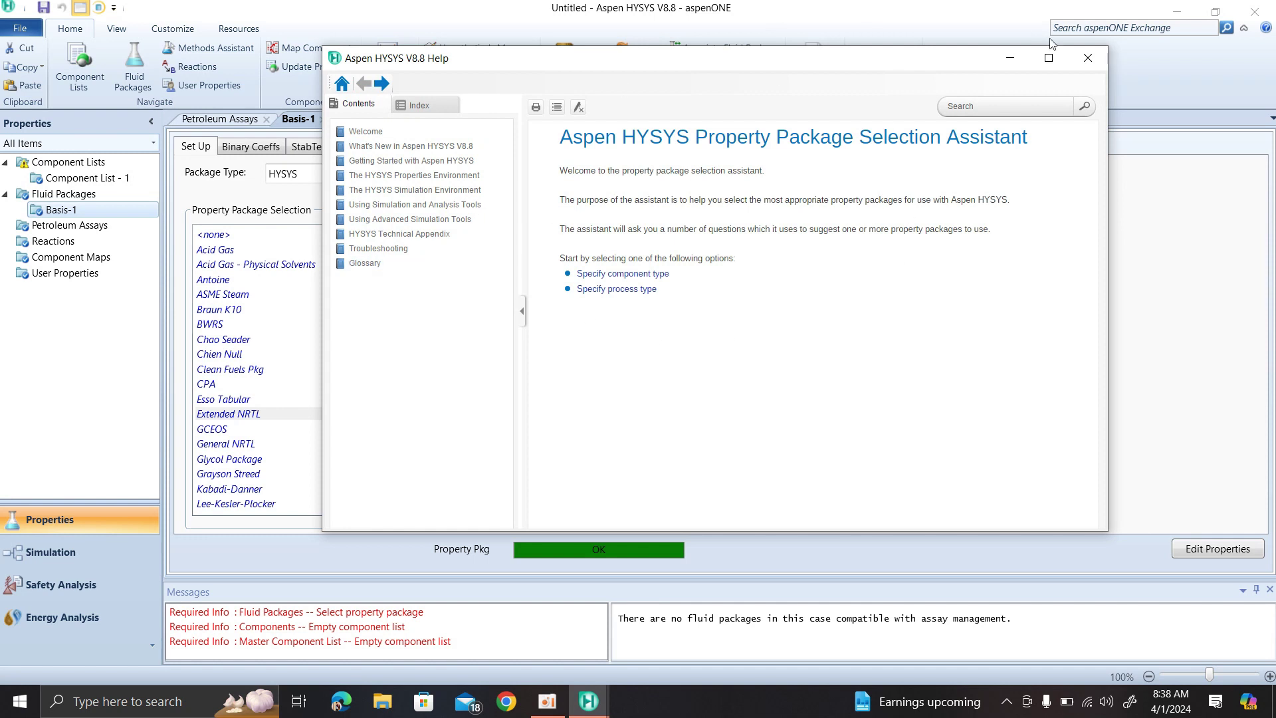
pyautogui.click(1087, 59)
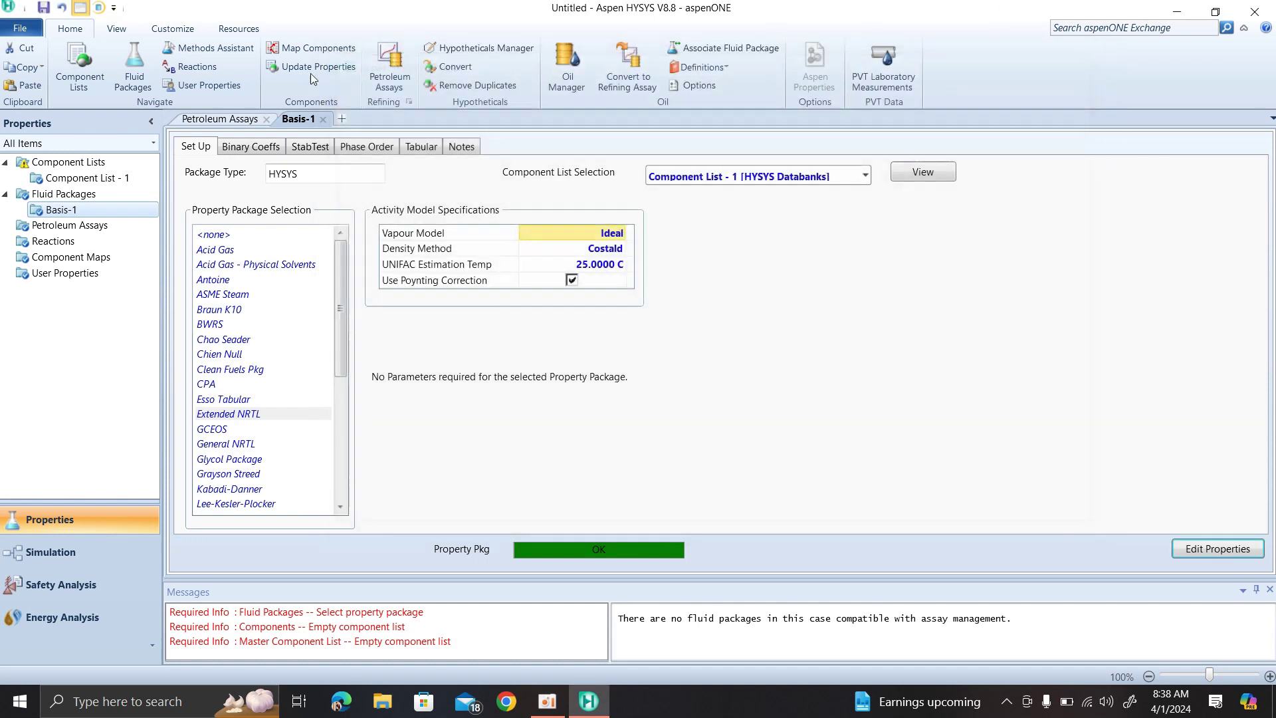
pyautogui.click(213, 54)
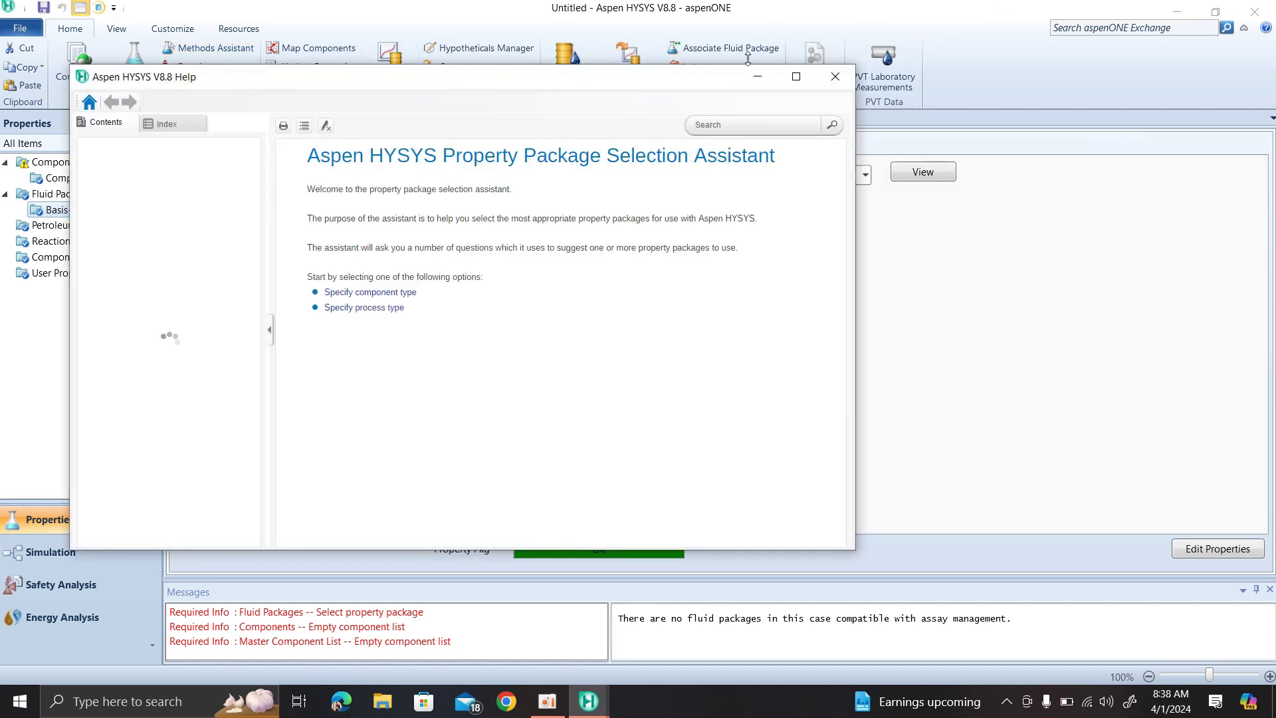
pyautogui.click(835, 77)
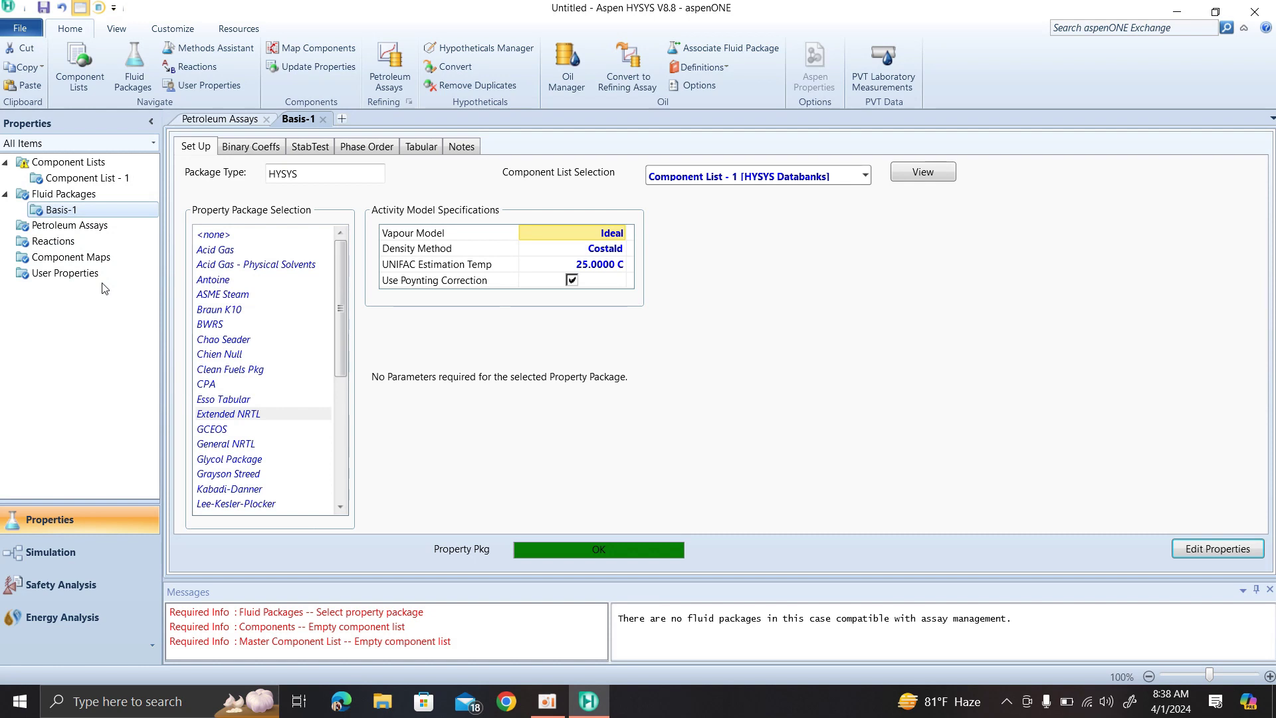
# Enter the simulation environment and enlarge the model palette beside the empty flowsheet
pyautogui.click(109, 553)
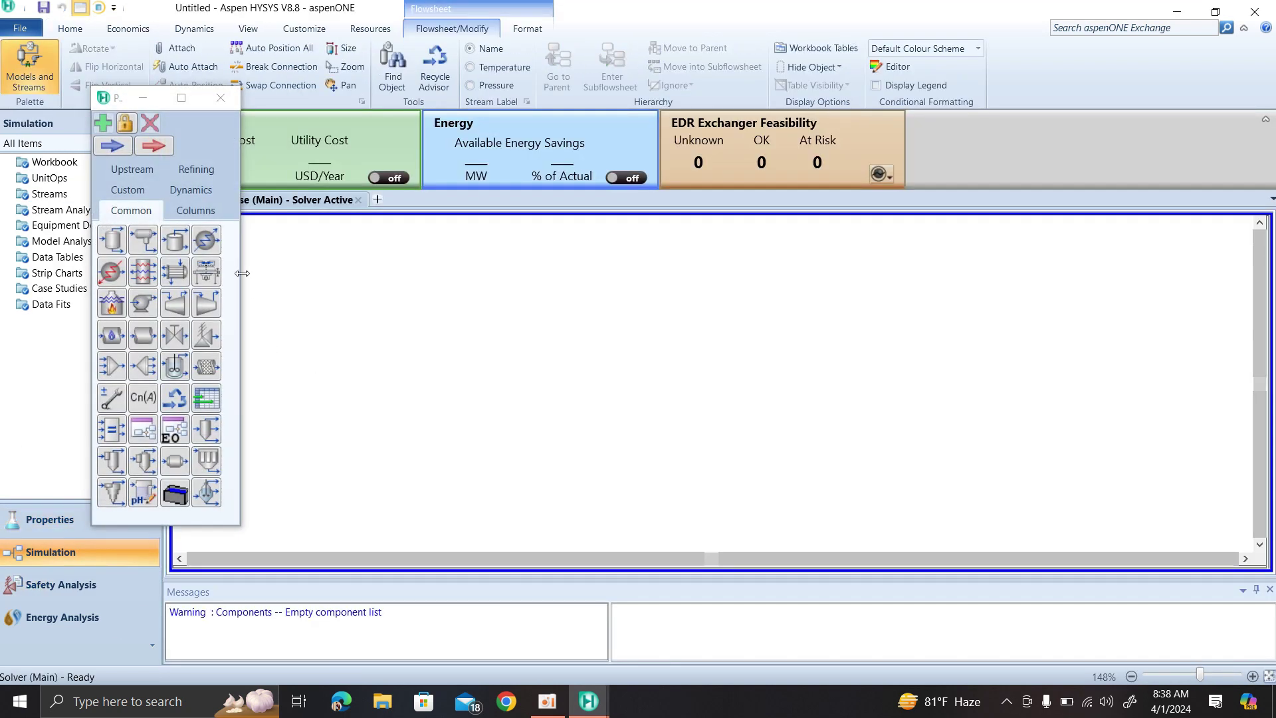
pyautogui.moveTo(239, 276); pyautogui.dragTo(352, 276)
pyautogui.moveTo(189, 108); pyautogui.dragTo(230, 118)
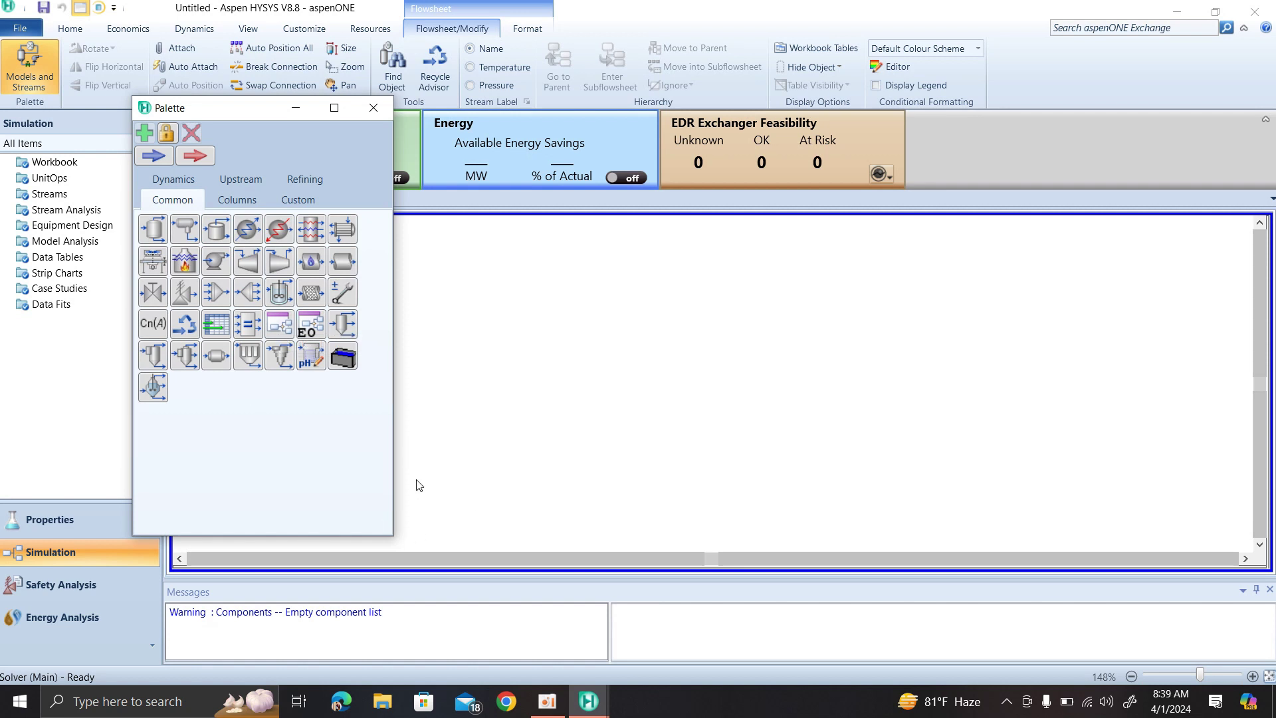
pyautogui.moveTo(390, 536); pyautogui.dragTo(405, 591)
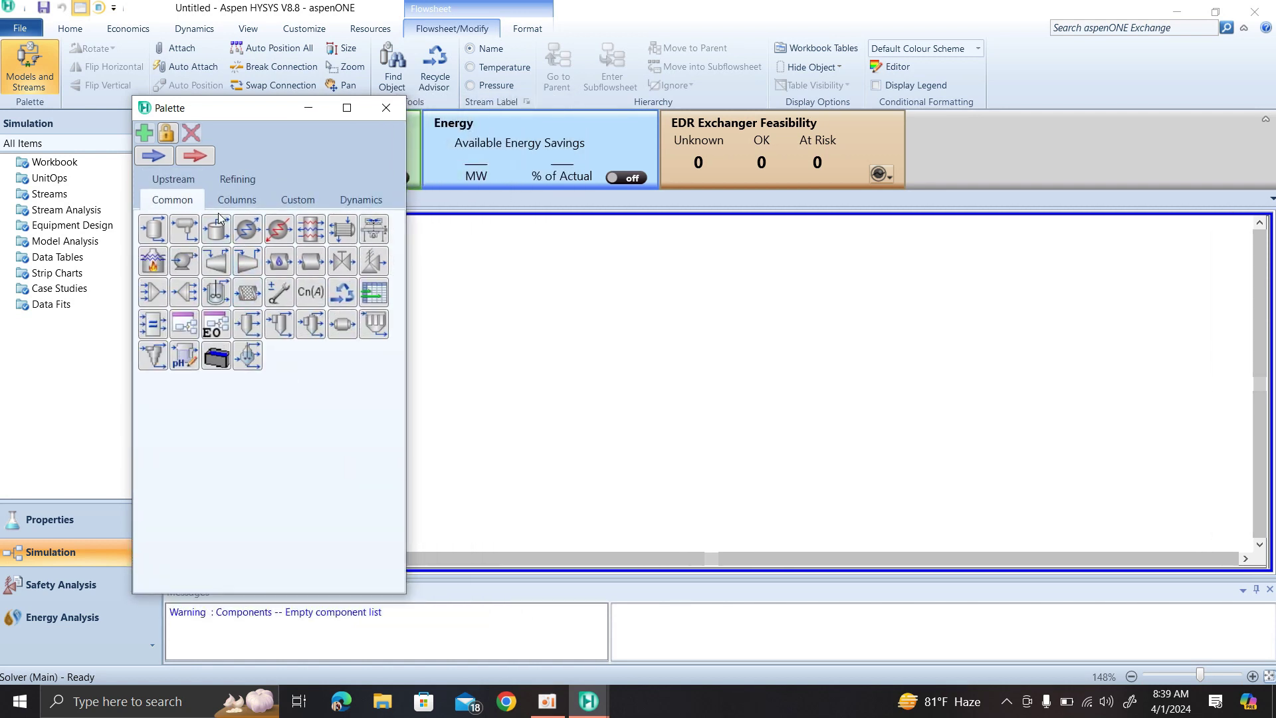
# Browse the Columns, Custom, Dynamics, Refining and Upstream equipment categories of the palette, and return to Common
pyautogui.click(240, 201)
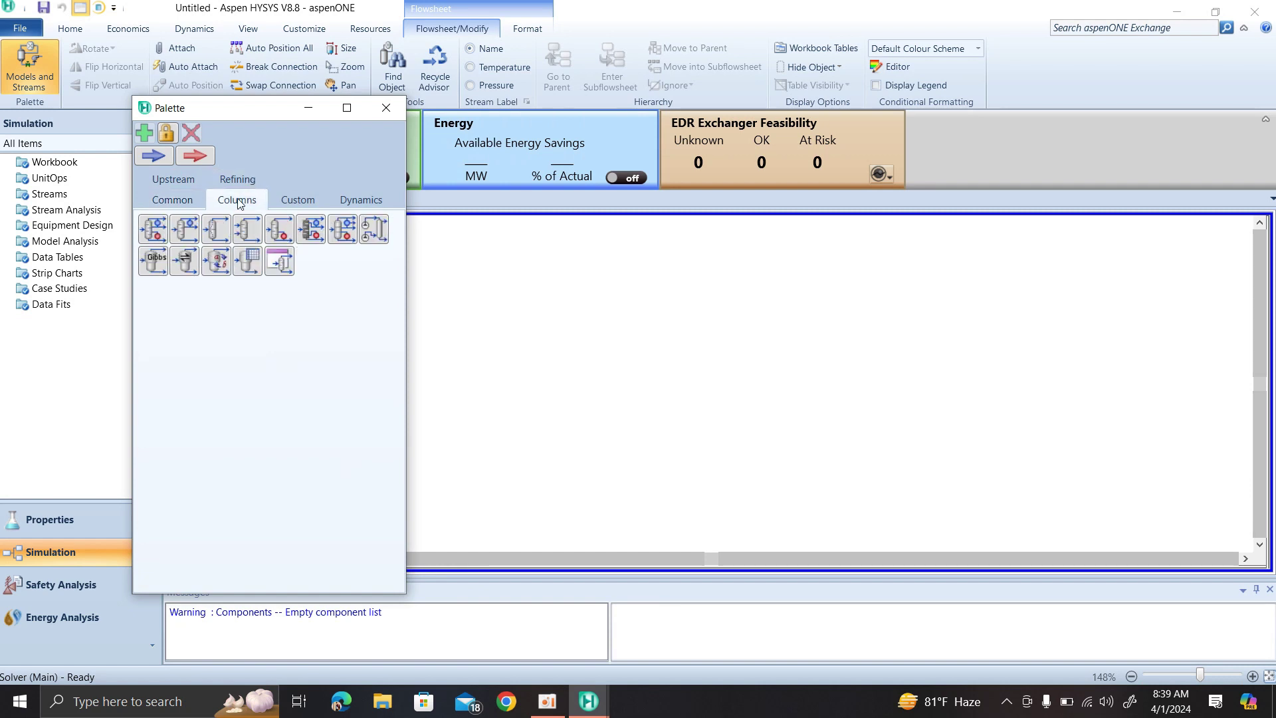
pyautogui.click(299, 201)
pyautogui.click(360, 202)
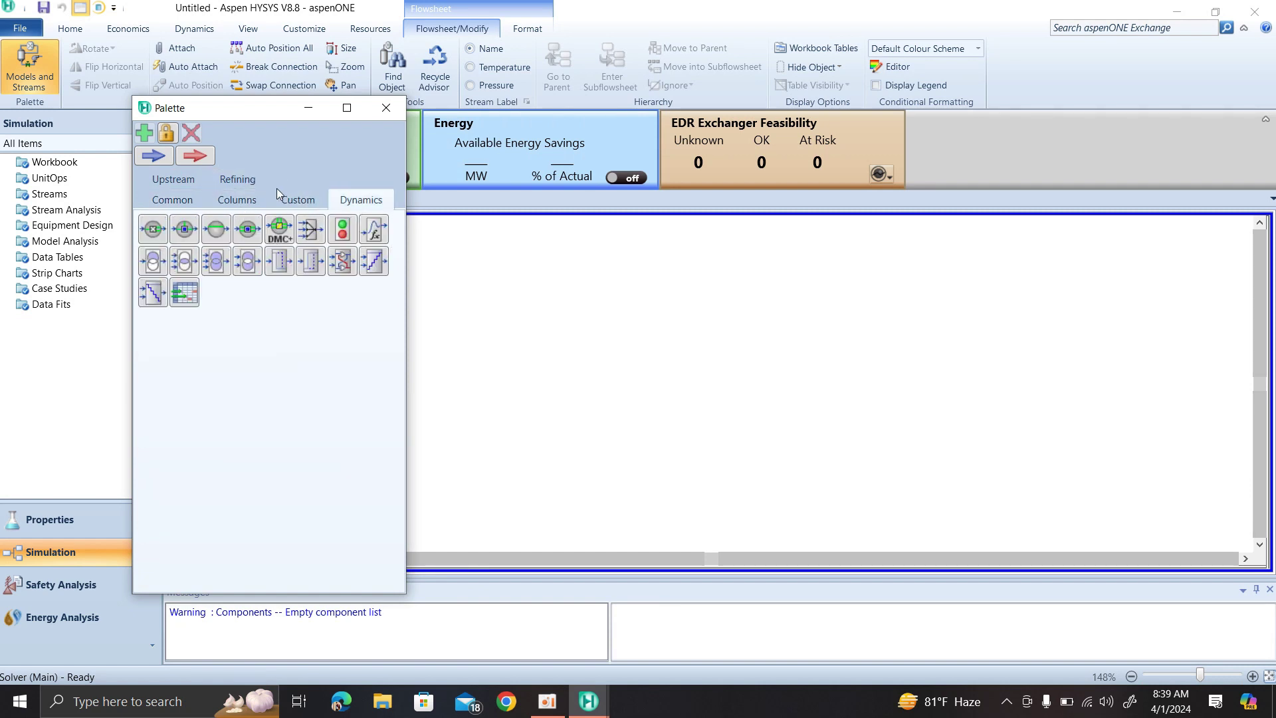
pyautogui.click(243, 181)
pyautogui.click(181, 181)
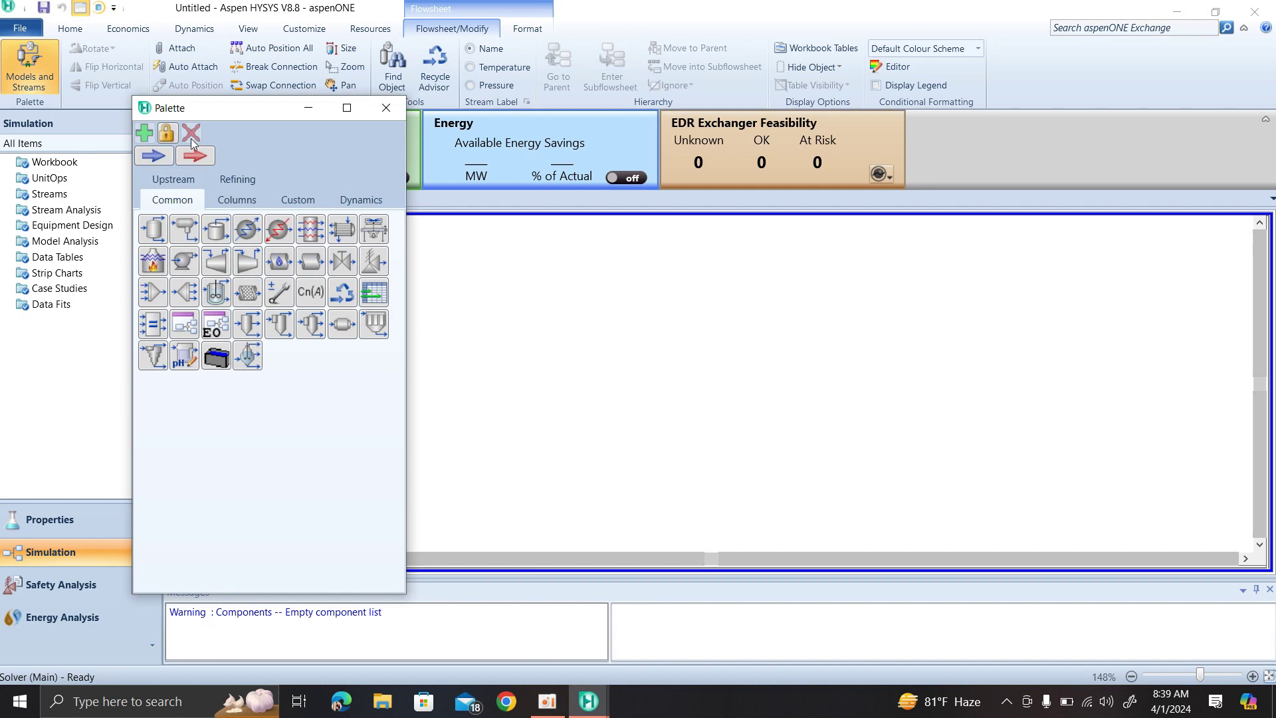
# Shift the palette slightly and place a pump near the middle of the flowsheet
pyautogui.moveTo(234, 110)
pyautogui.mouseDown()
pyautogui.moveTo(332, 165)
pyautogui.moveTo(176, 79)
pyautogui.moveTo(175, 103)
pyautogui.moveTo(224, 102)
pyautogui.mouseUp()
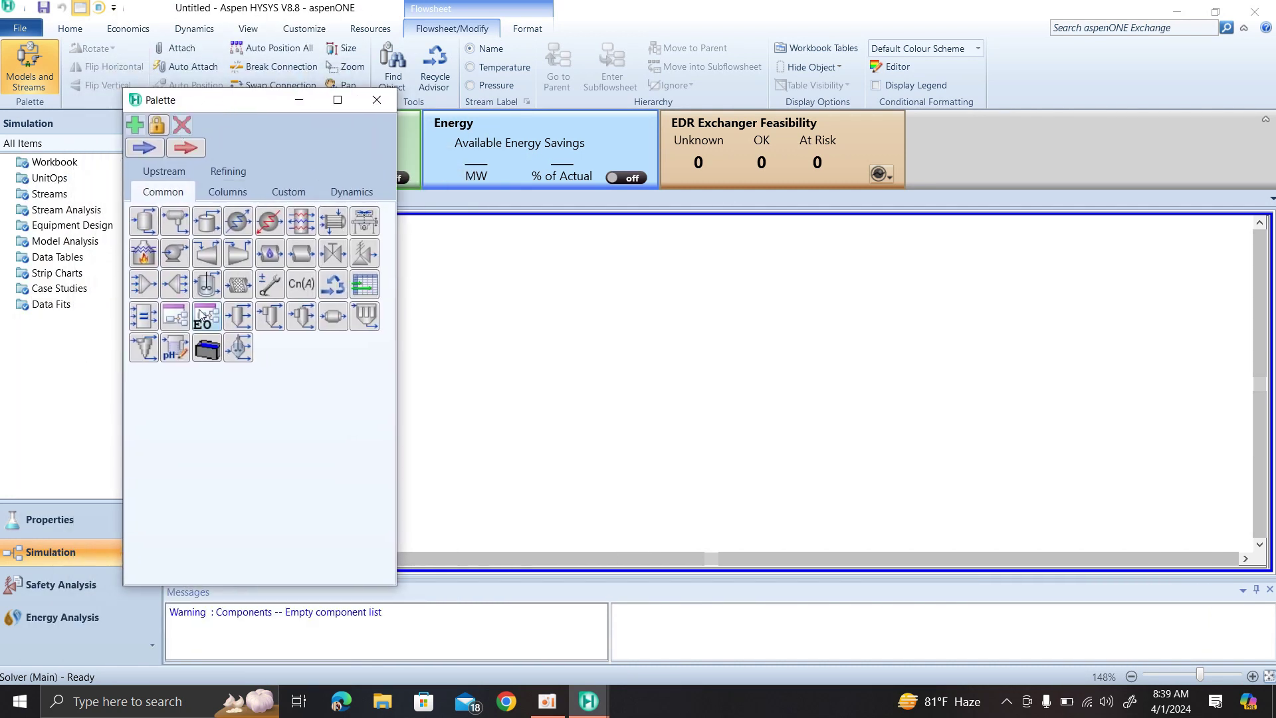
pyautogui.moveTo(172, 261); pyautogui.dragTo(694, 420)
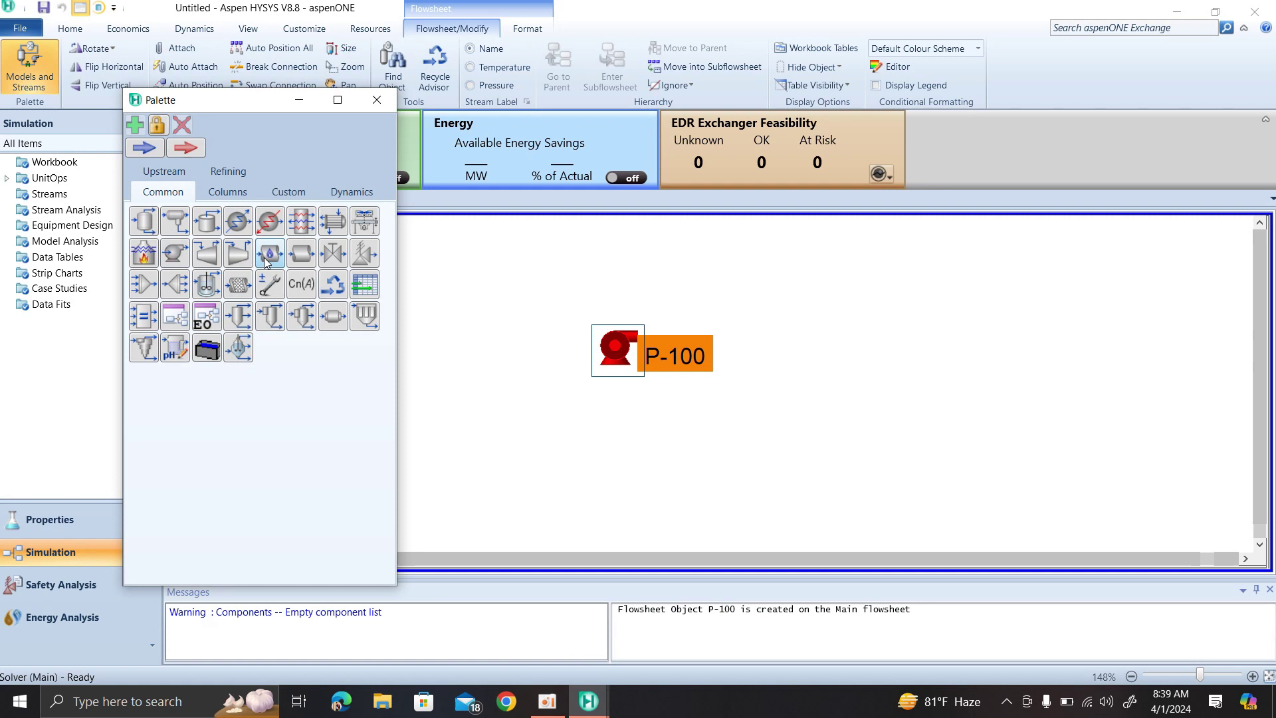
pyautogui.click(205, 287)
pyautogui.click(631, 372)
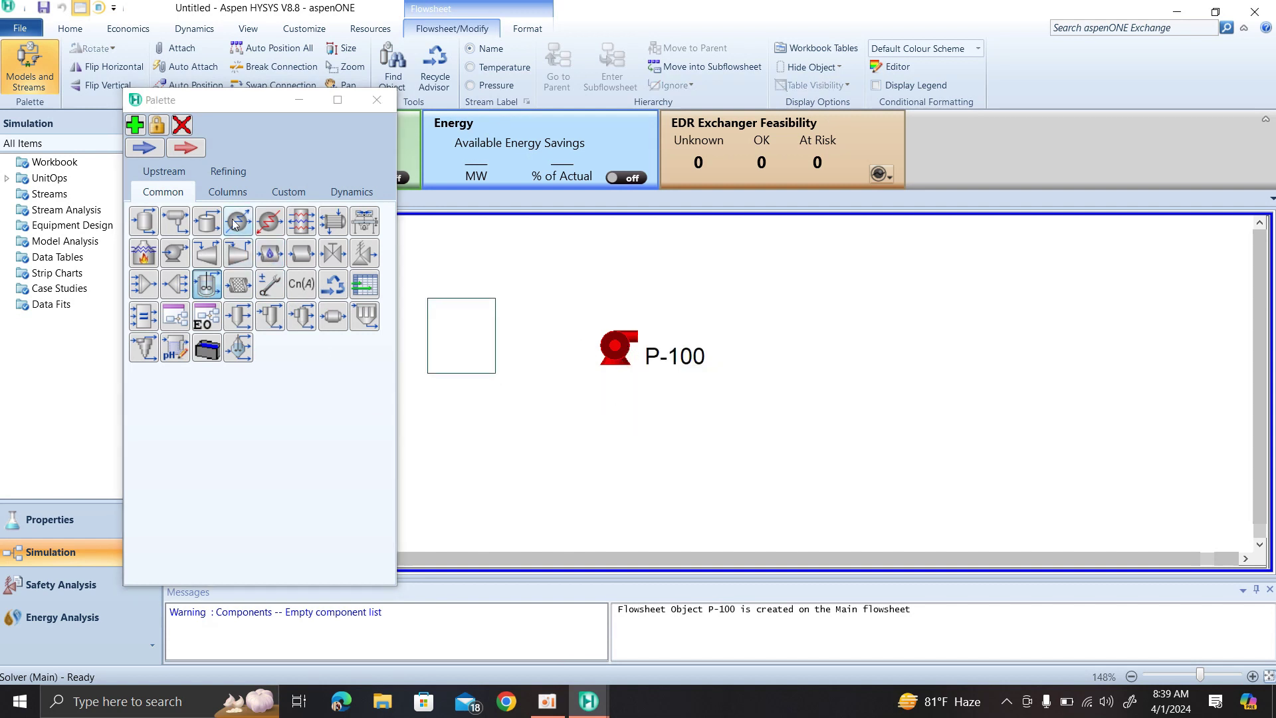
pyautogui.moveTo(619, 352)
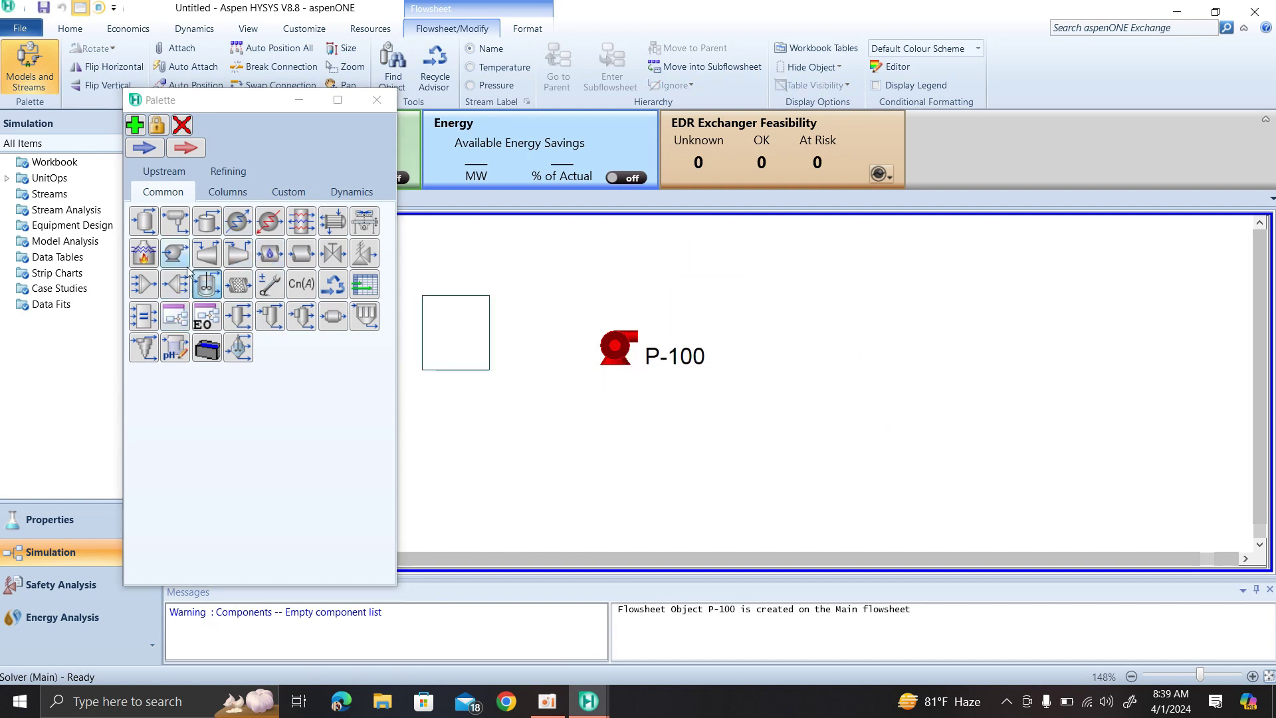
# Place a three-phase separator to the right of the pump and an expander to its left on the flowsheet
pyautogui.click(174, 229)
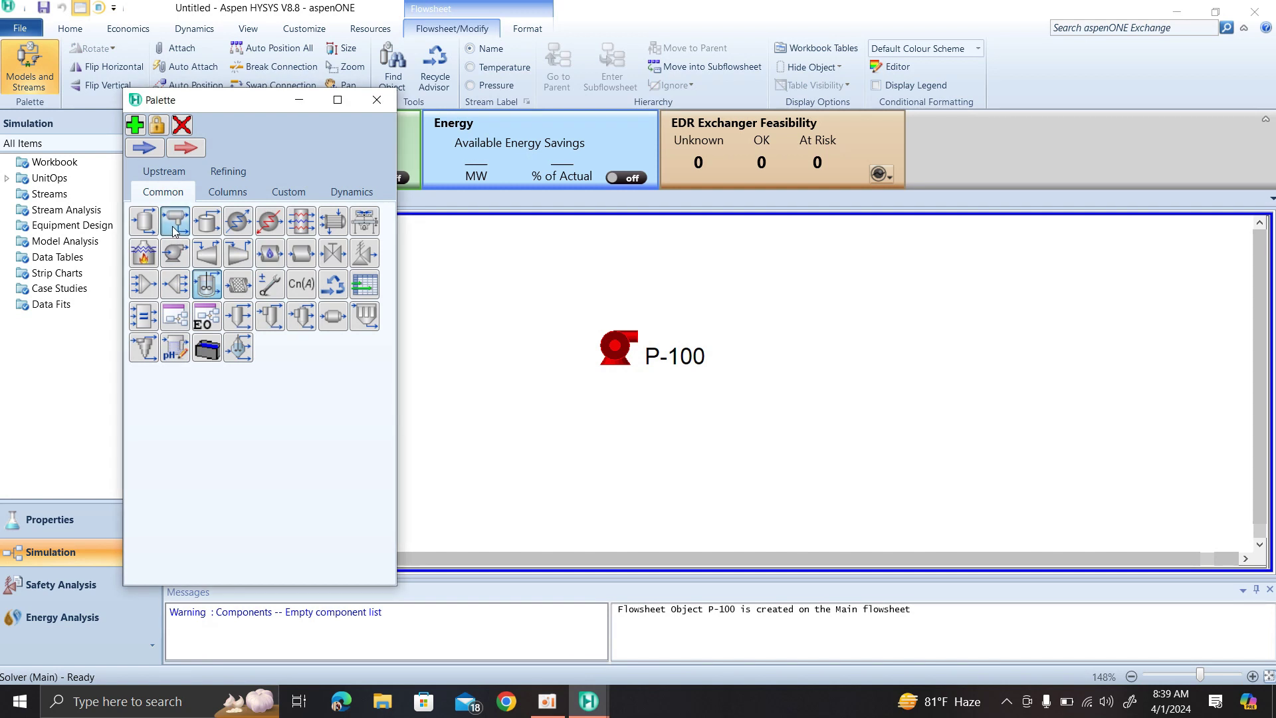
pyautogui.click(977, 399)
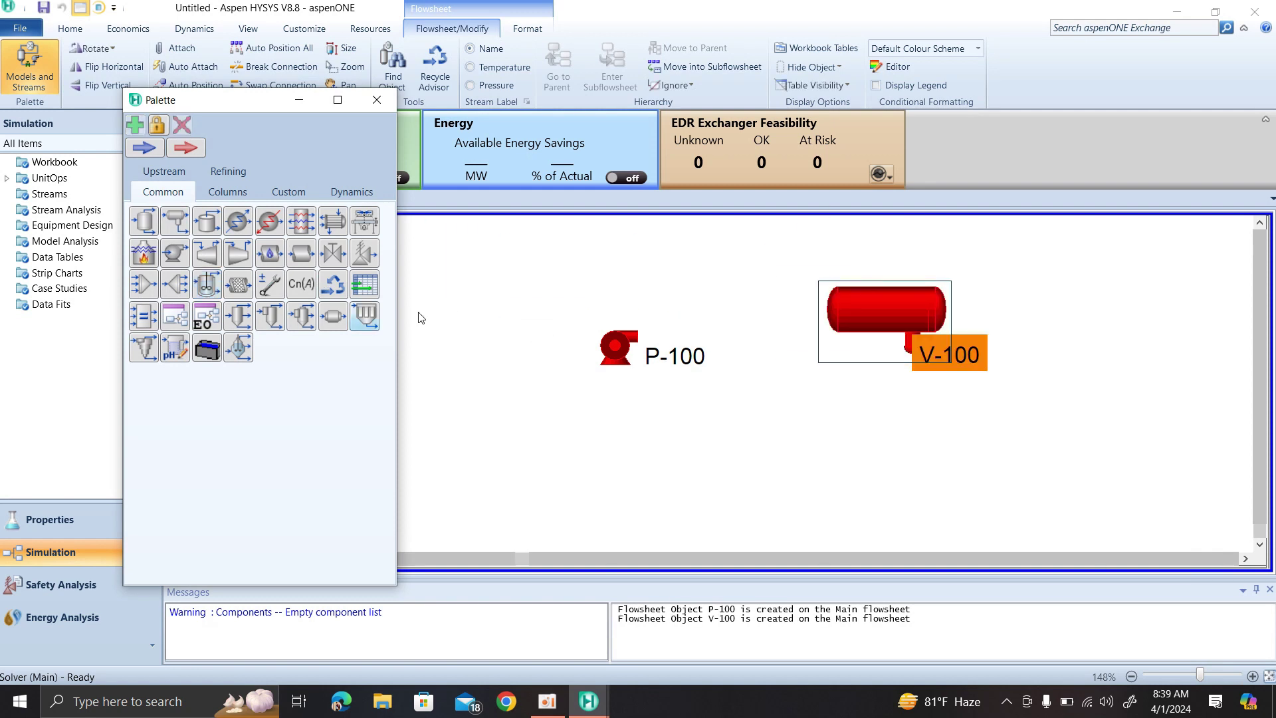
pyautogui.click(199, 254)
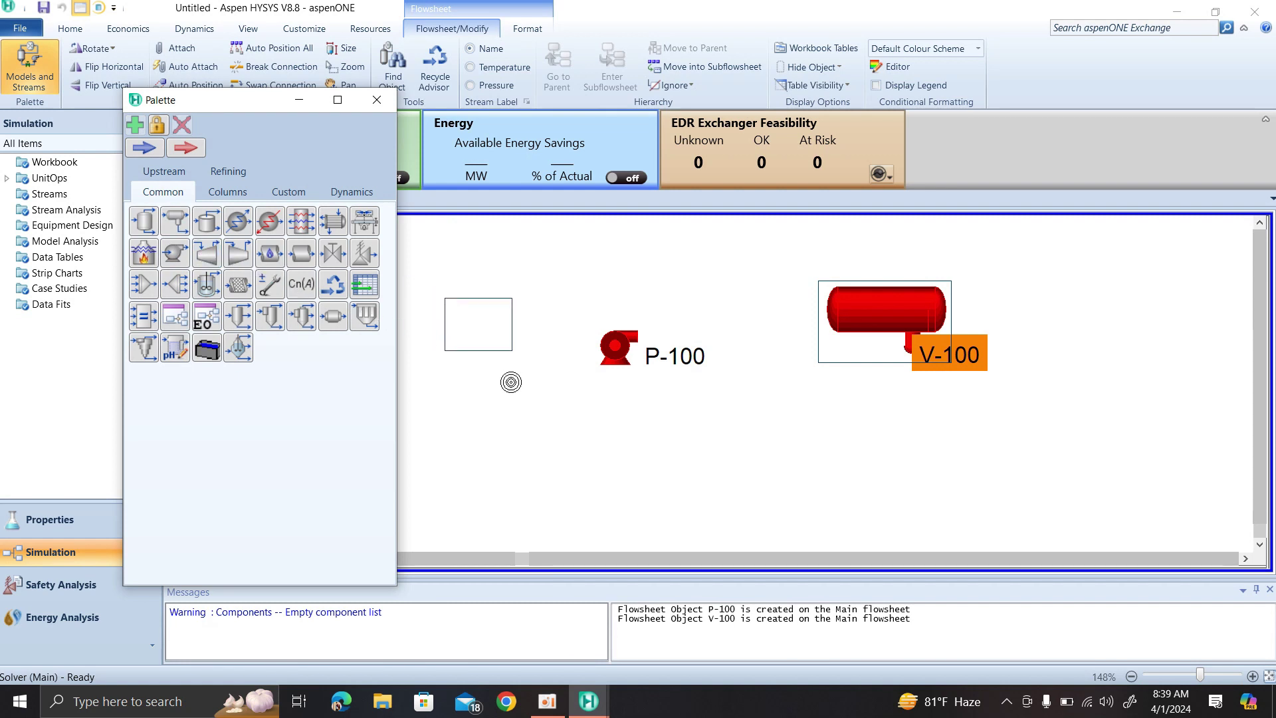
pyautogui.click(510, 382)
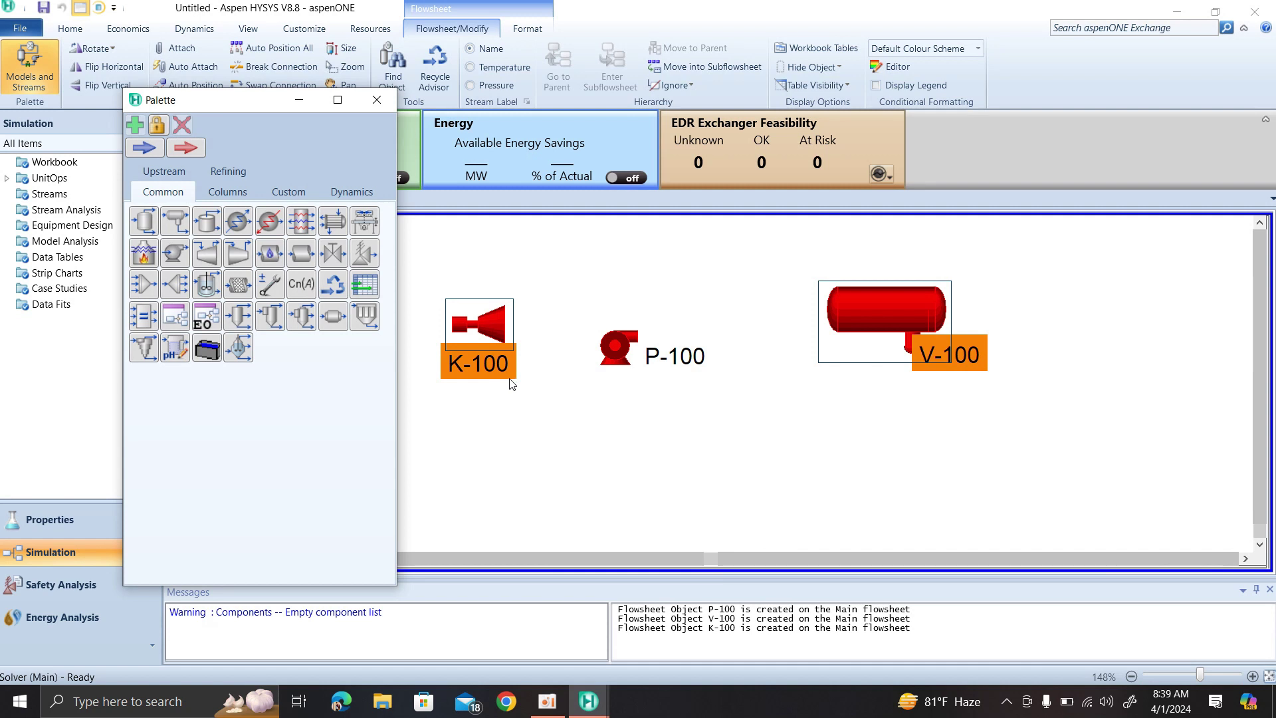
# Delete the pump, the three-phase separator and the expander from the flowsheet
pyautogui.moveTo(451, 410); pyautogui.dragTo(958, 266)
pyautogui.moveTo(944, 291)
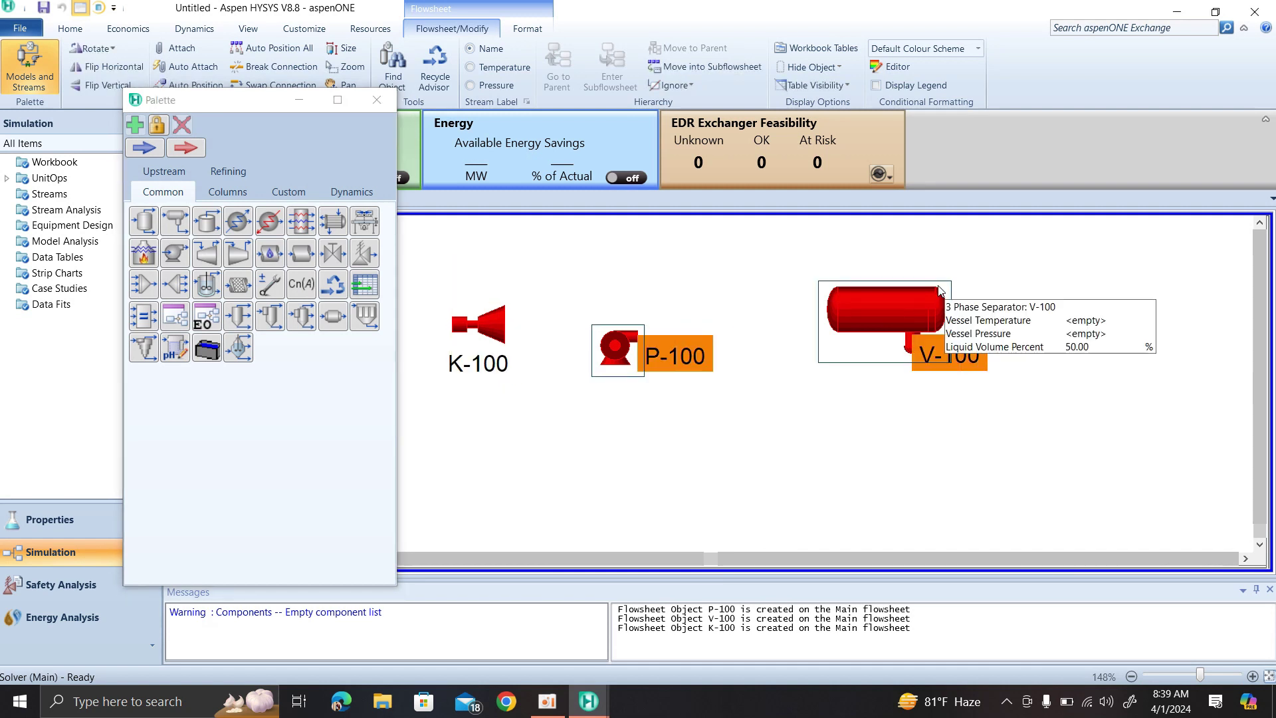
pyautogui.press('Delete')
pyautogui.click(684, 409)
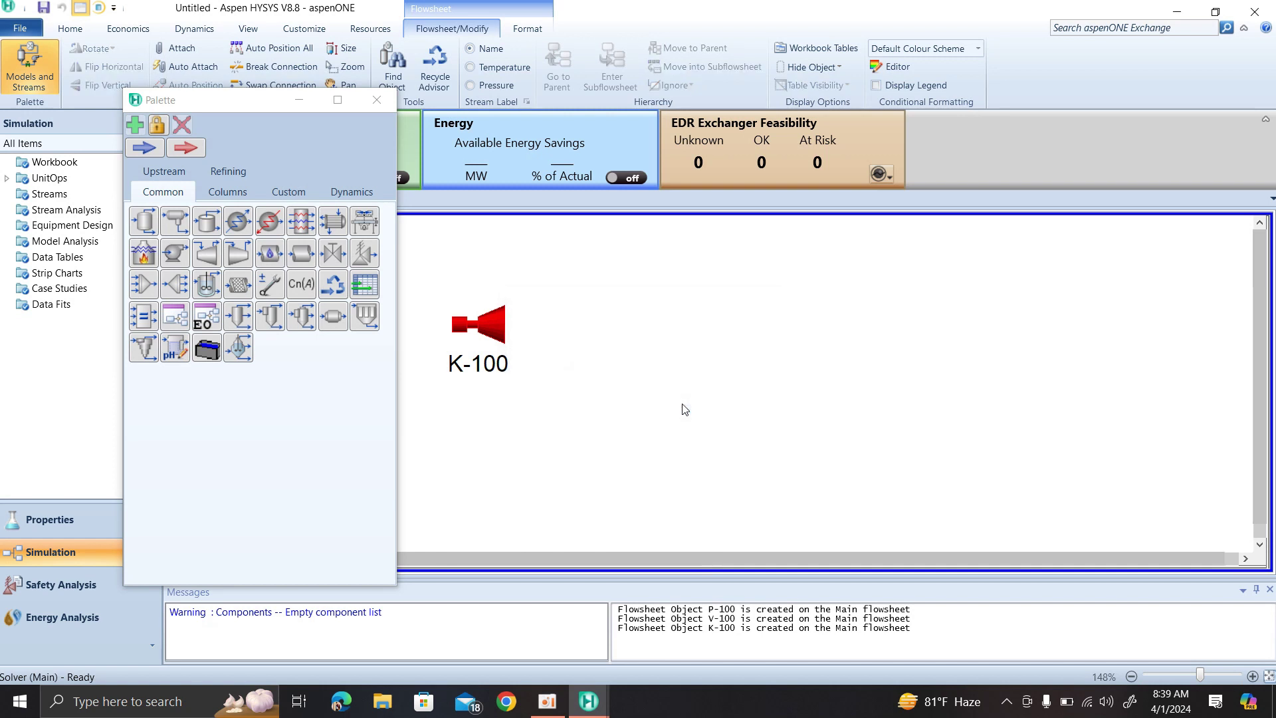
pyautogui.moveTo(443, 431); pyautogui.dragTo(567, 275)
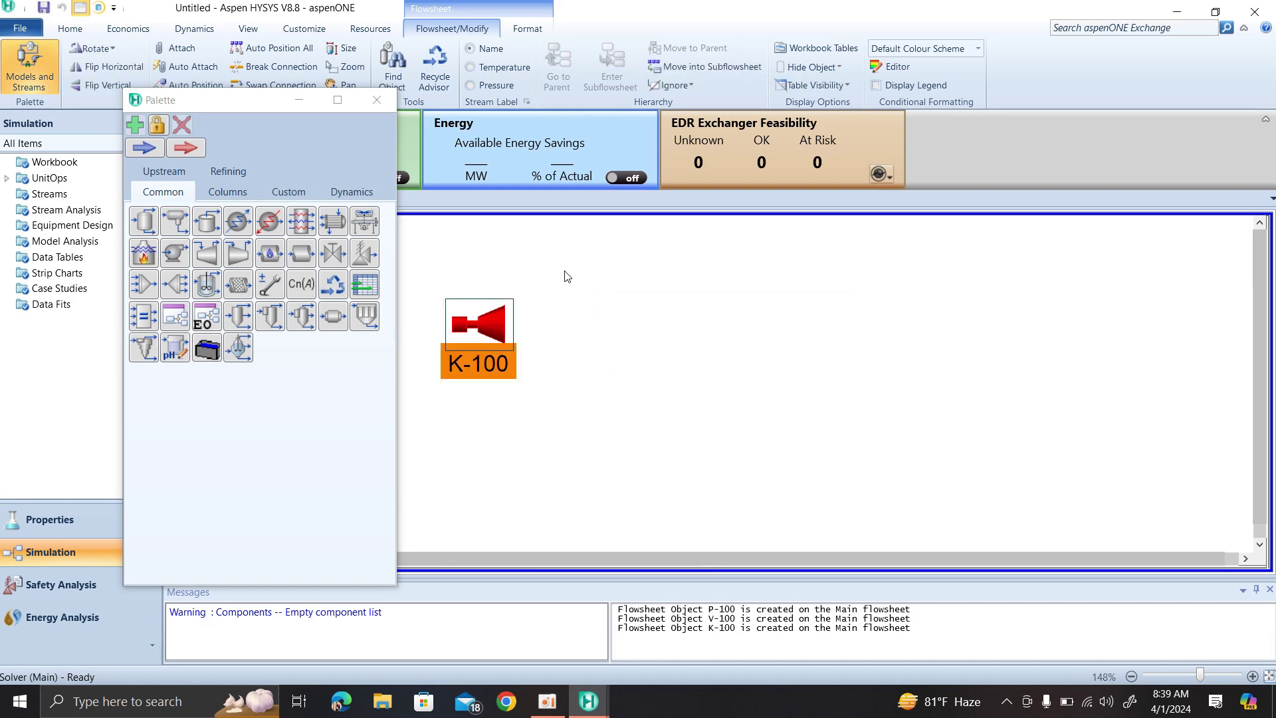
pyautogui.press('Delete')
pyautogui.click(647, 410)
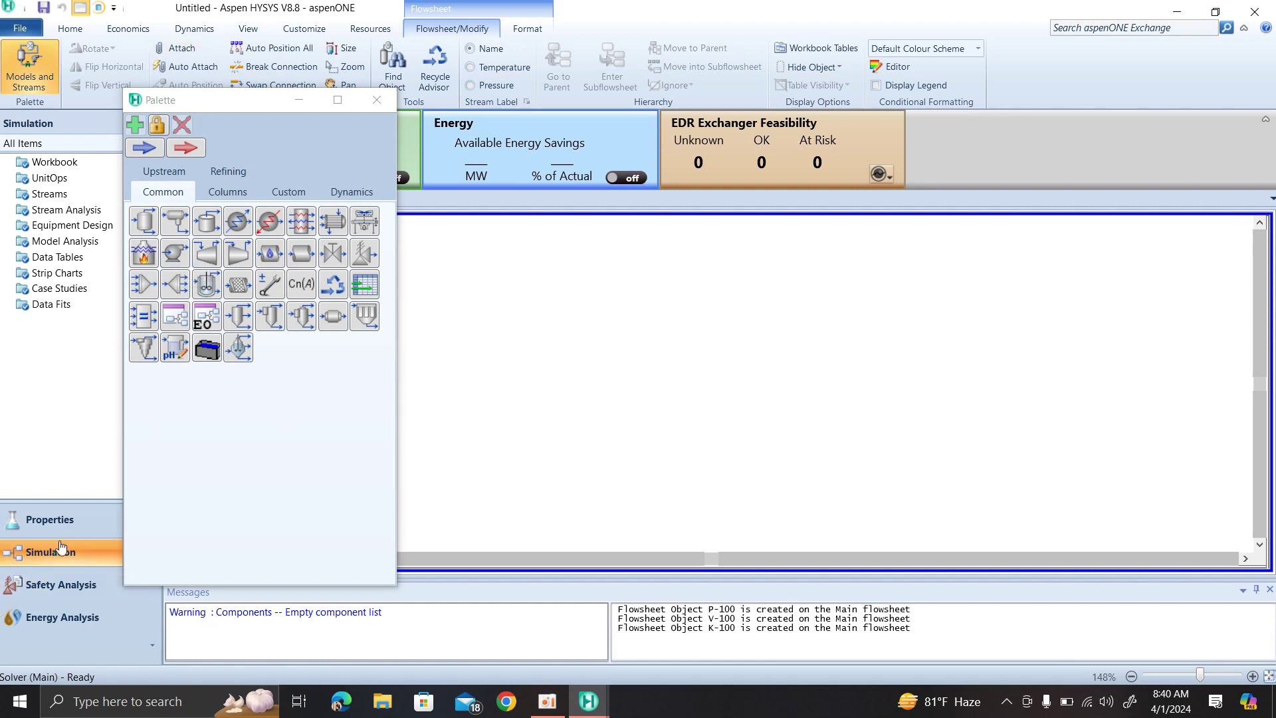
# Review the components of Component List - 1 in the properties environment and return to the simulation environment
pyautogui.click(55, 519)
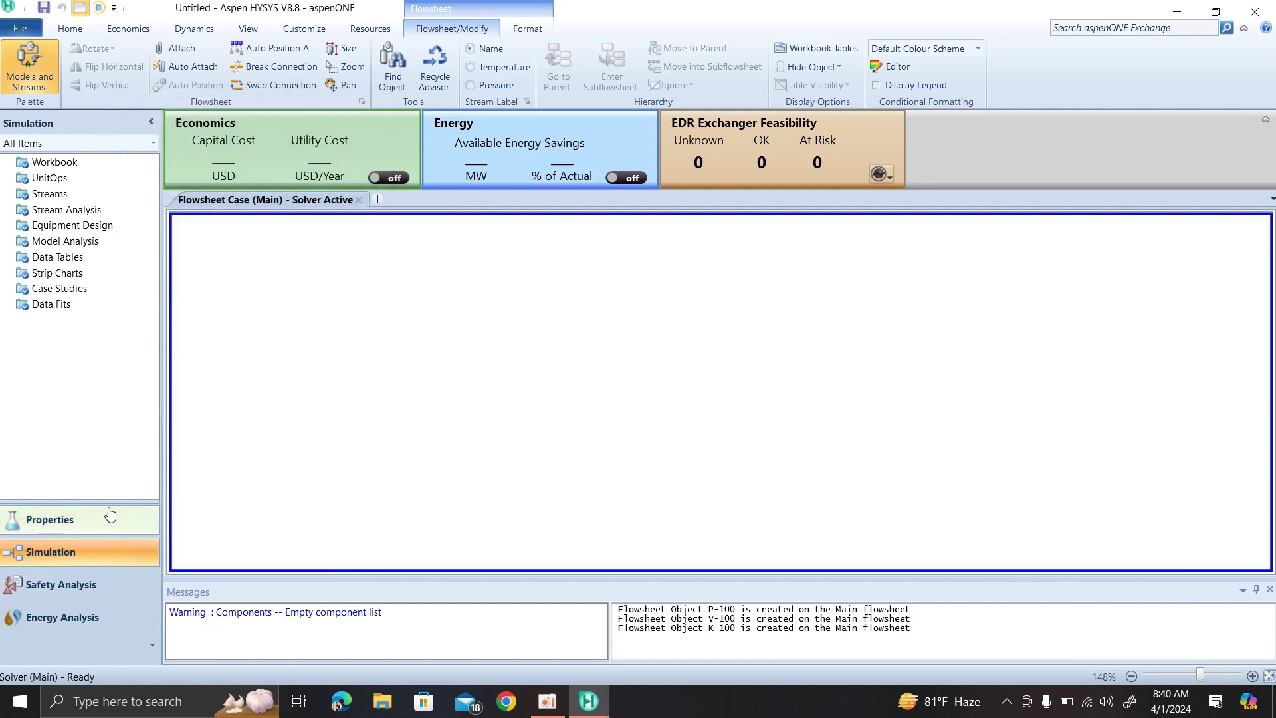
pyautogui.doubleClick(87, 177)
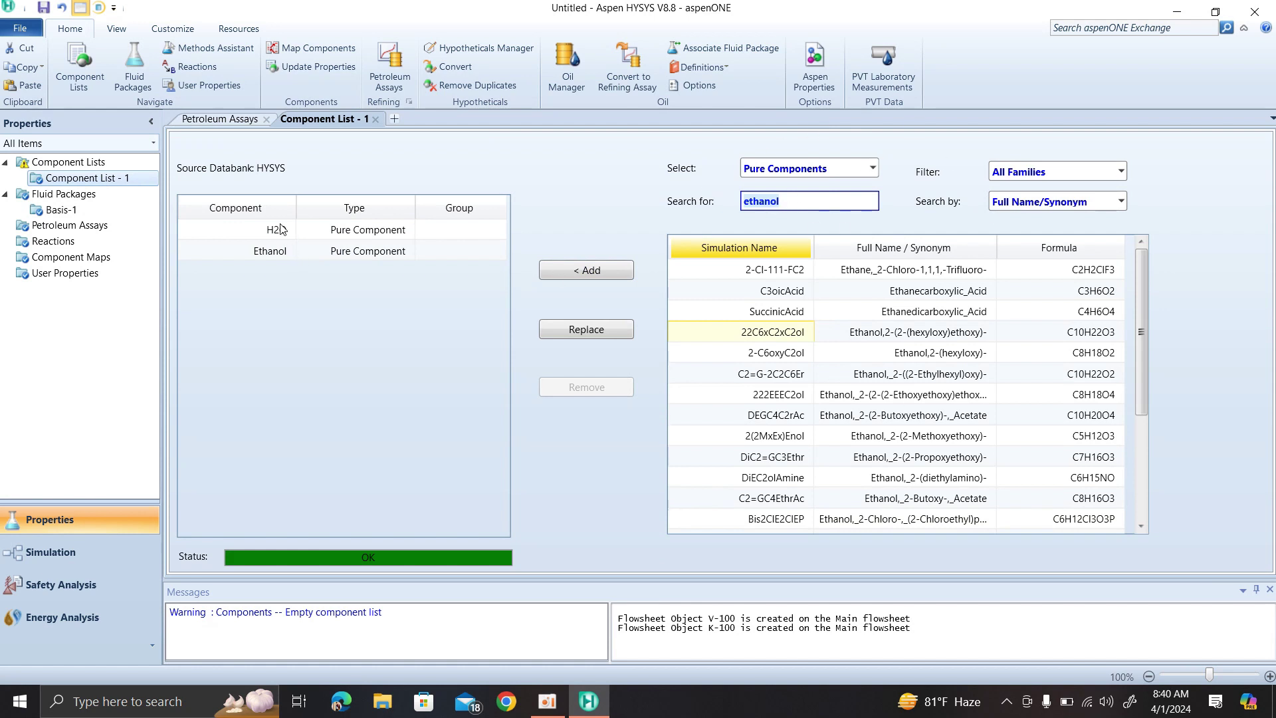
pyautogui.click(31, 555)
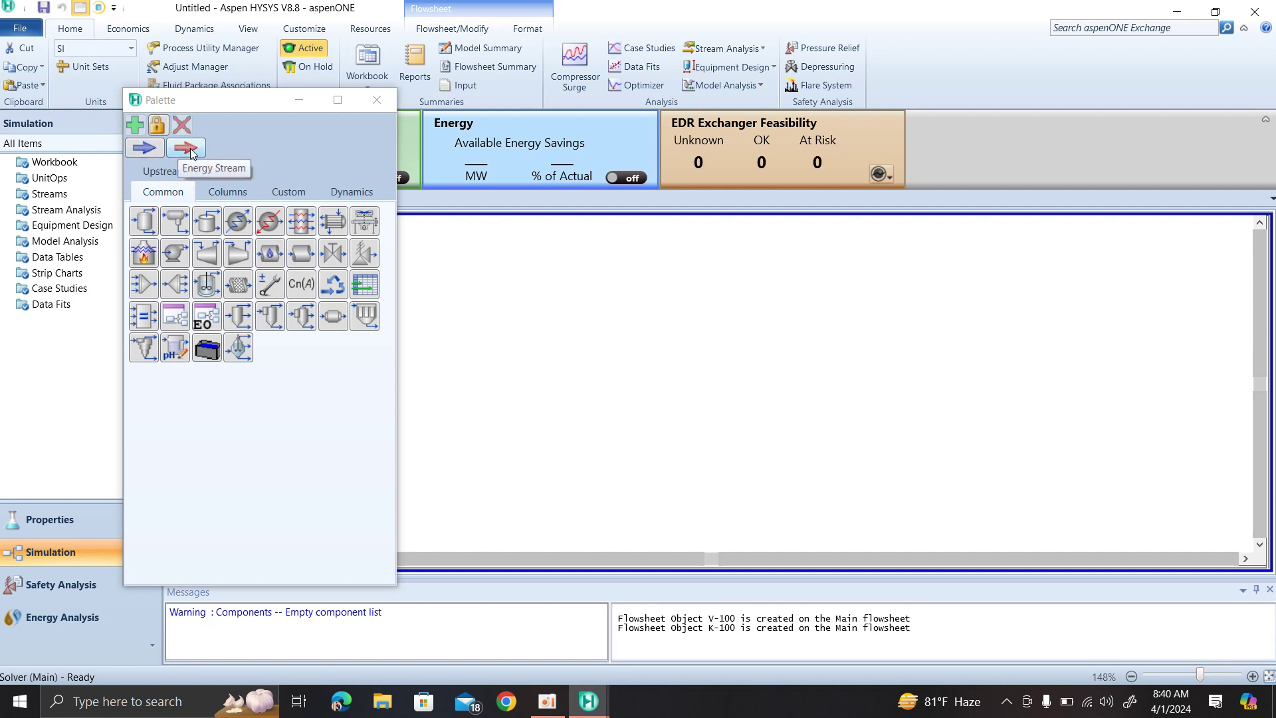
# Place a material stream on the empty flowsheet and name it Feed
pyautogui.click(142, 150)
pyautogui.click(571, 343)
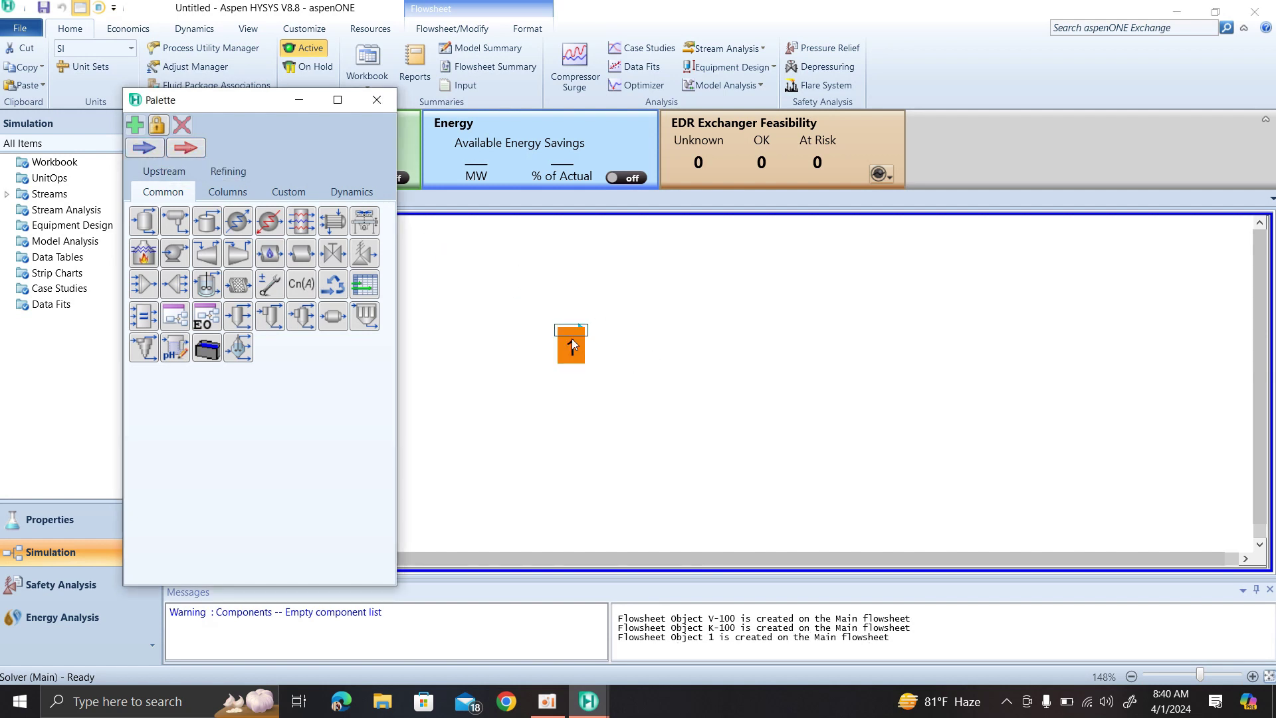
pyautogui.doubleClick(571, 340)
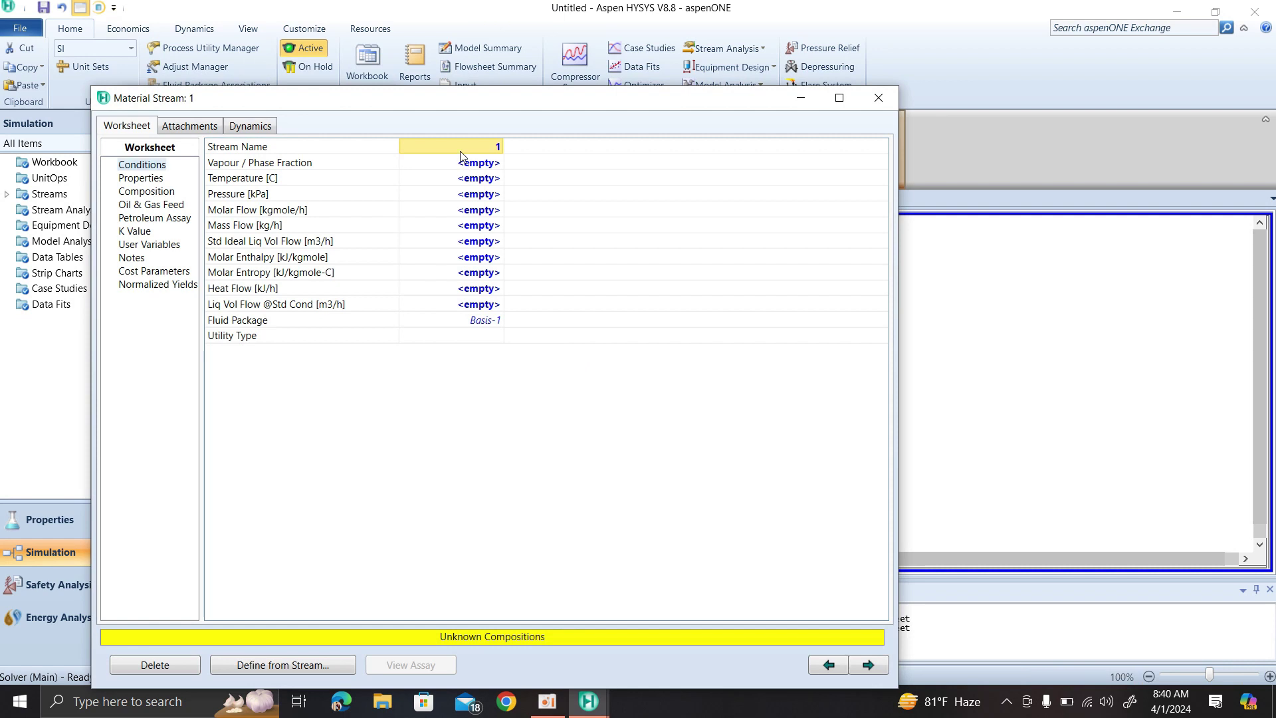
pyautogui.write('Feed')
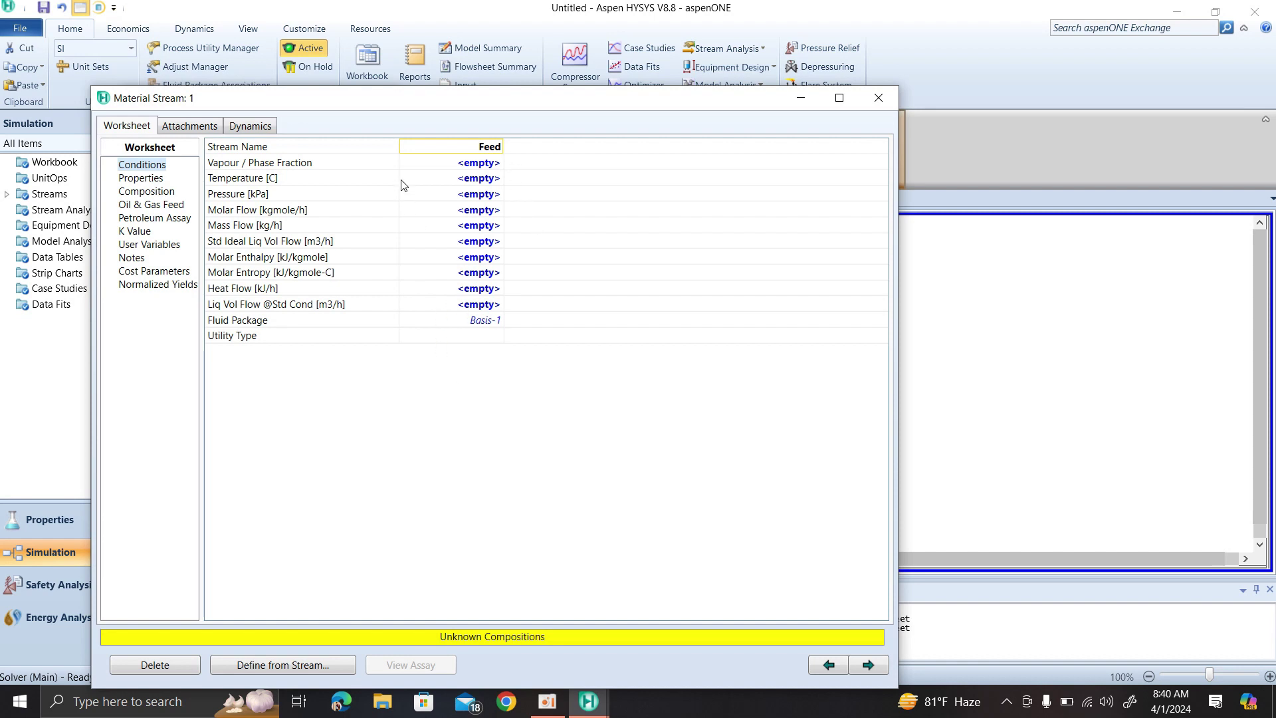
# Set the Feed stream's temperature to 70 °C and its pressure to 1 atm
pyautogui.click(455, 178)
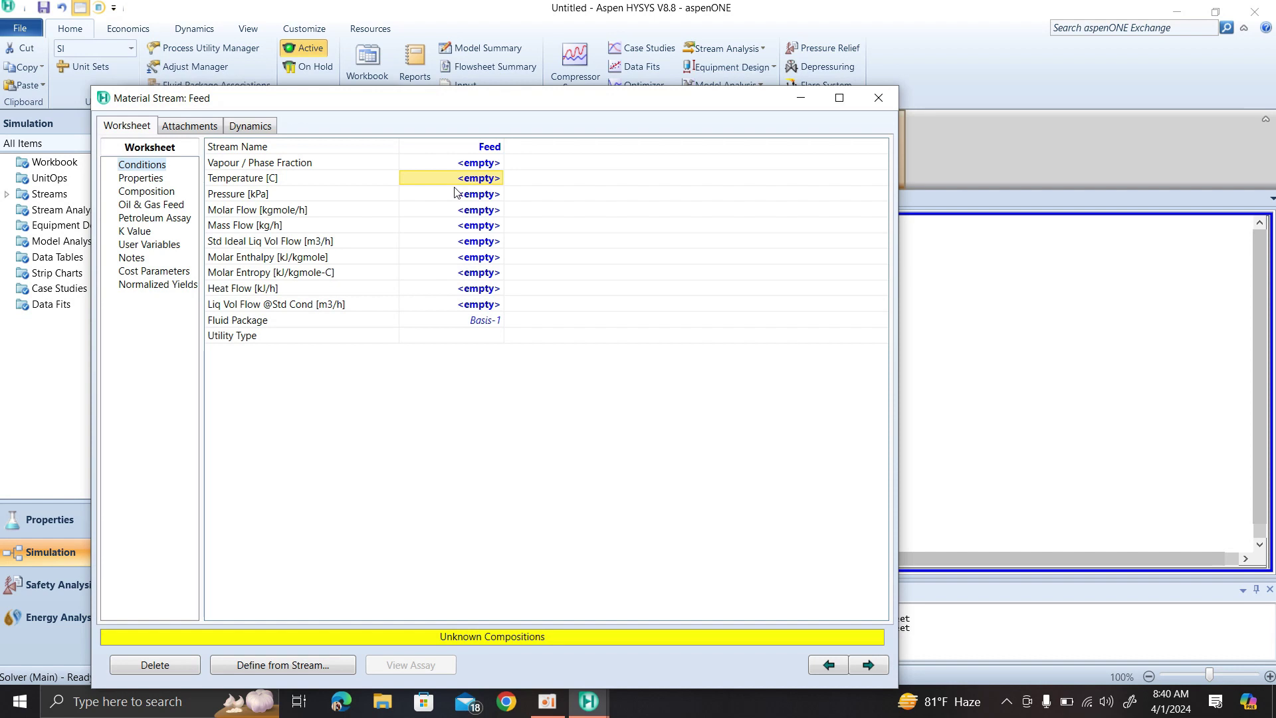
pyautogui.write('70')
pyautogui.click(474, 199)
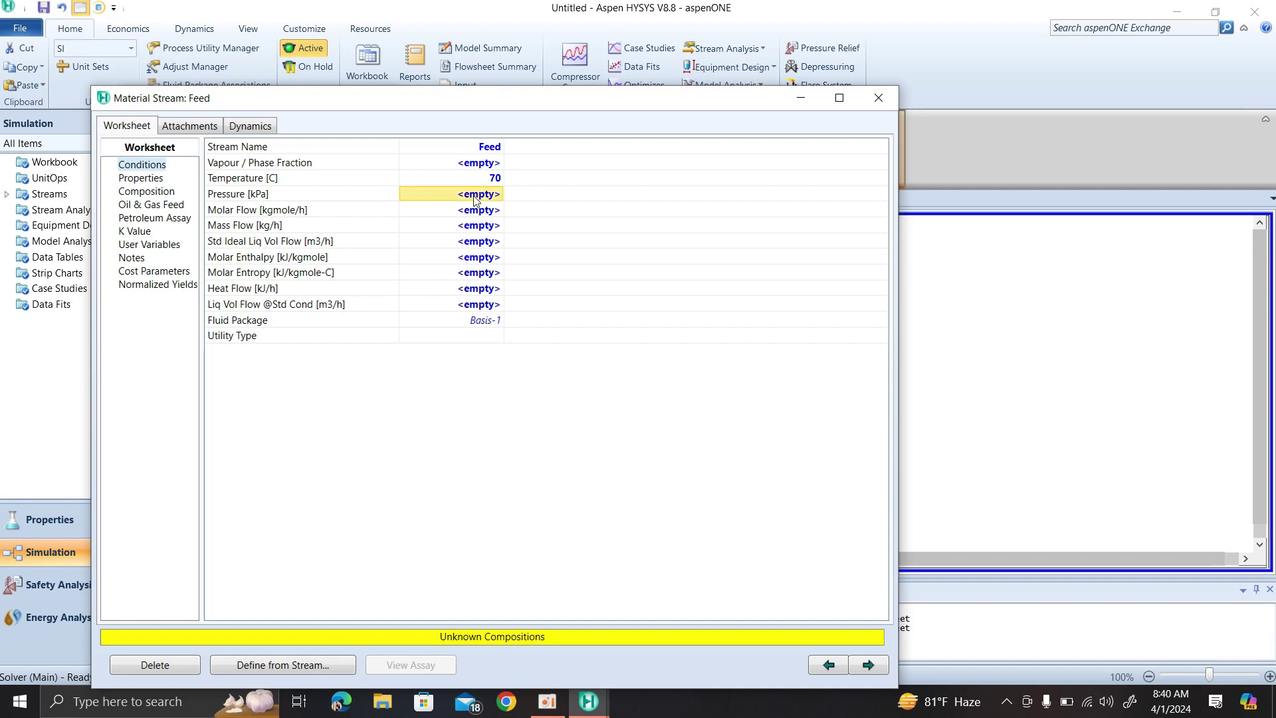
pyautogui.write('1')
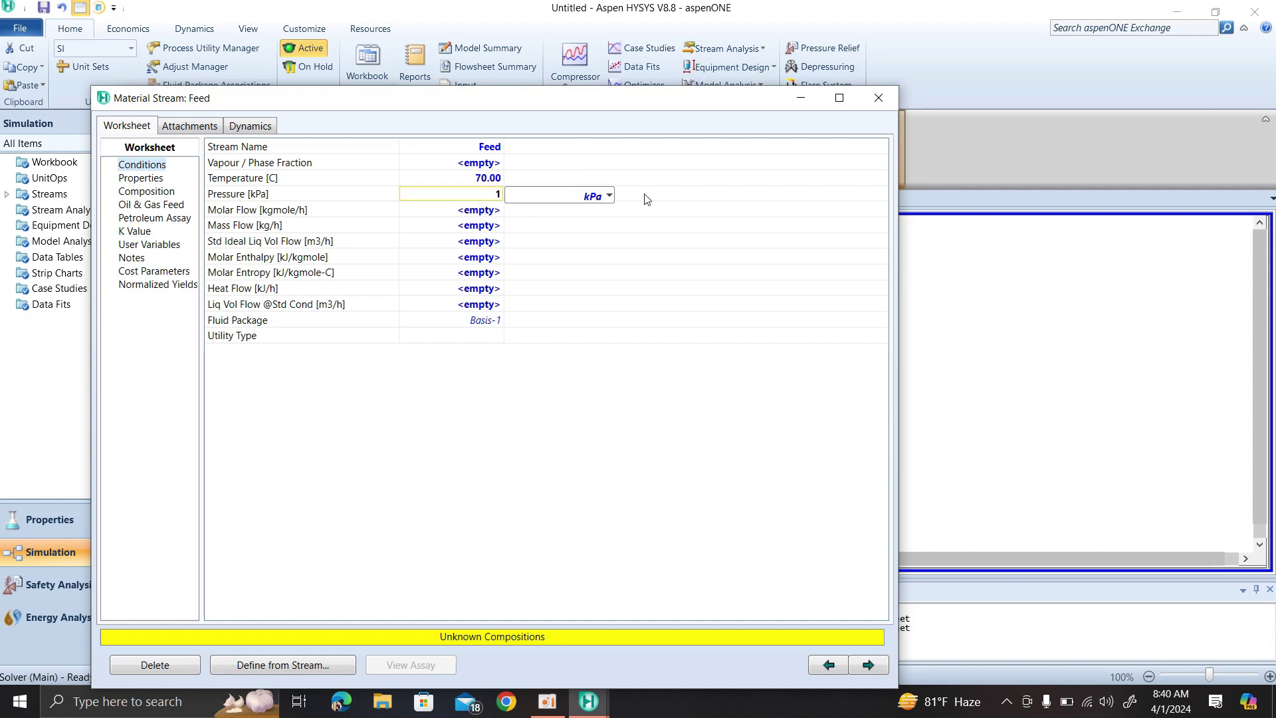
pyautogui.click(609, 196)
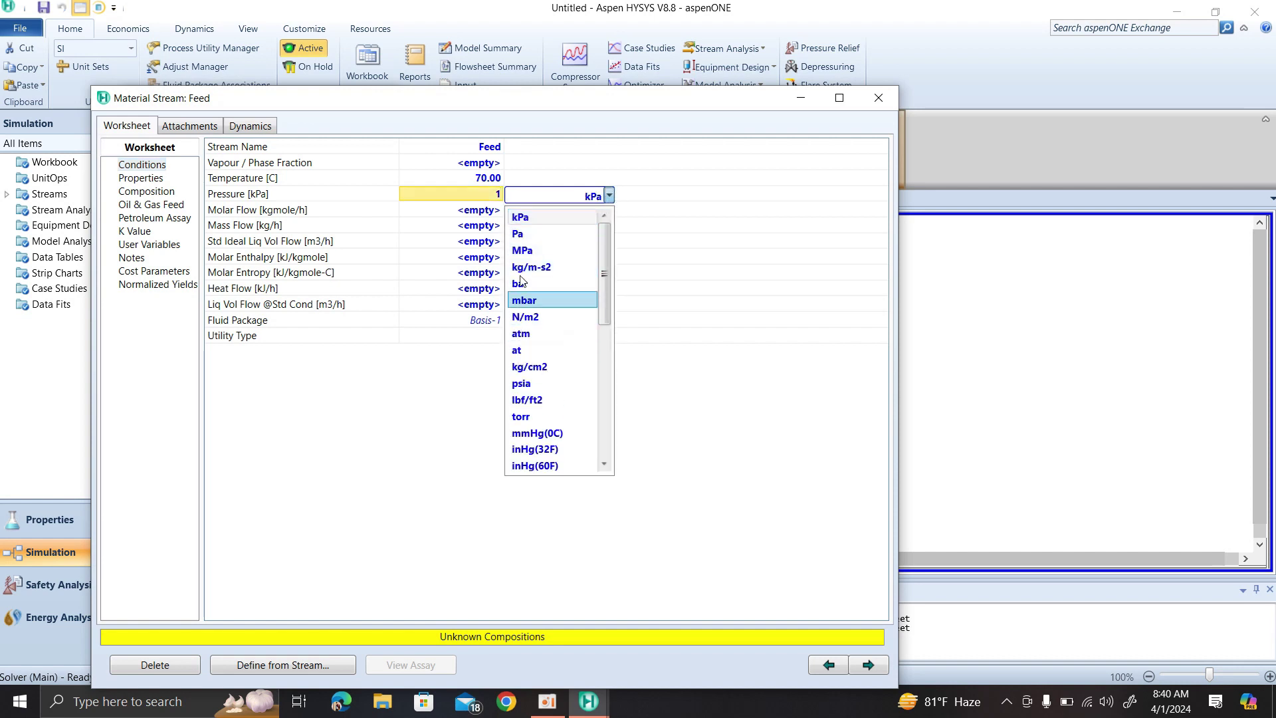
pyautogui.click(520, 337)
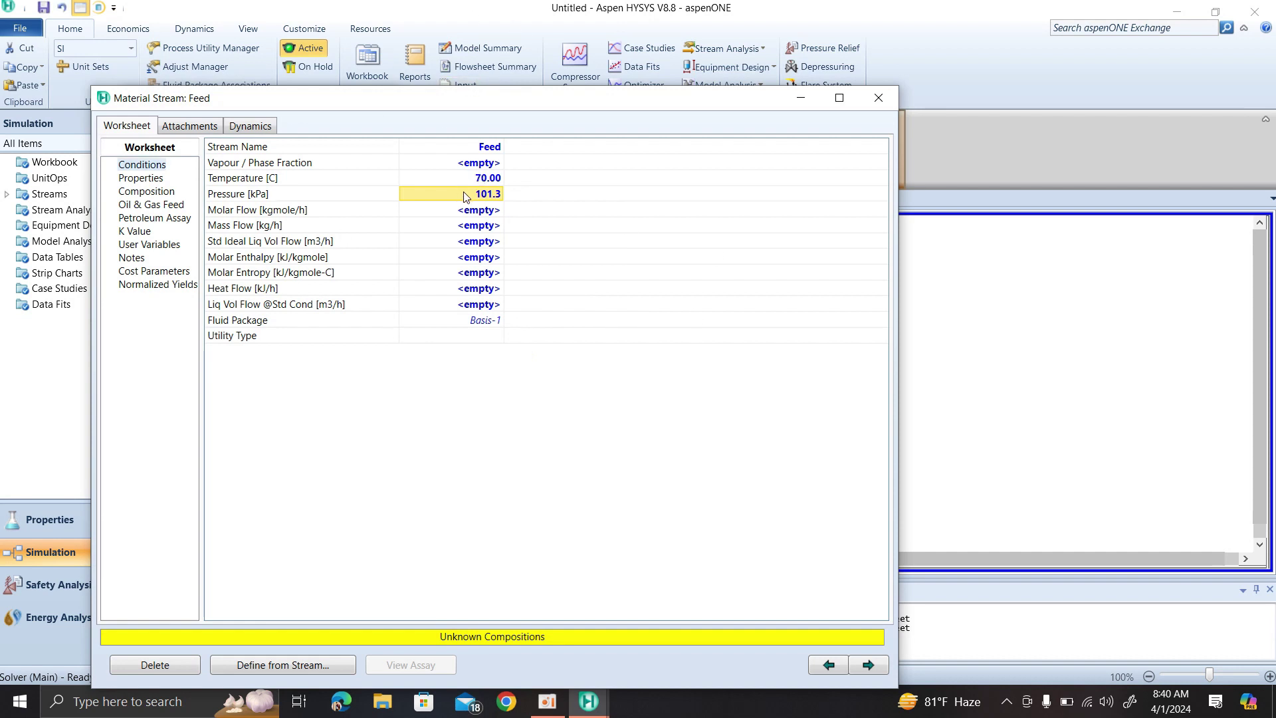
# Change the Feed stream's pressure to 1 bar
pyautogui.write('1')
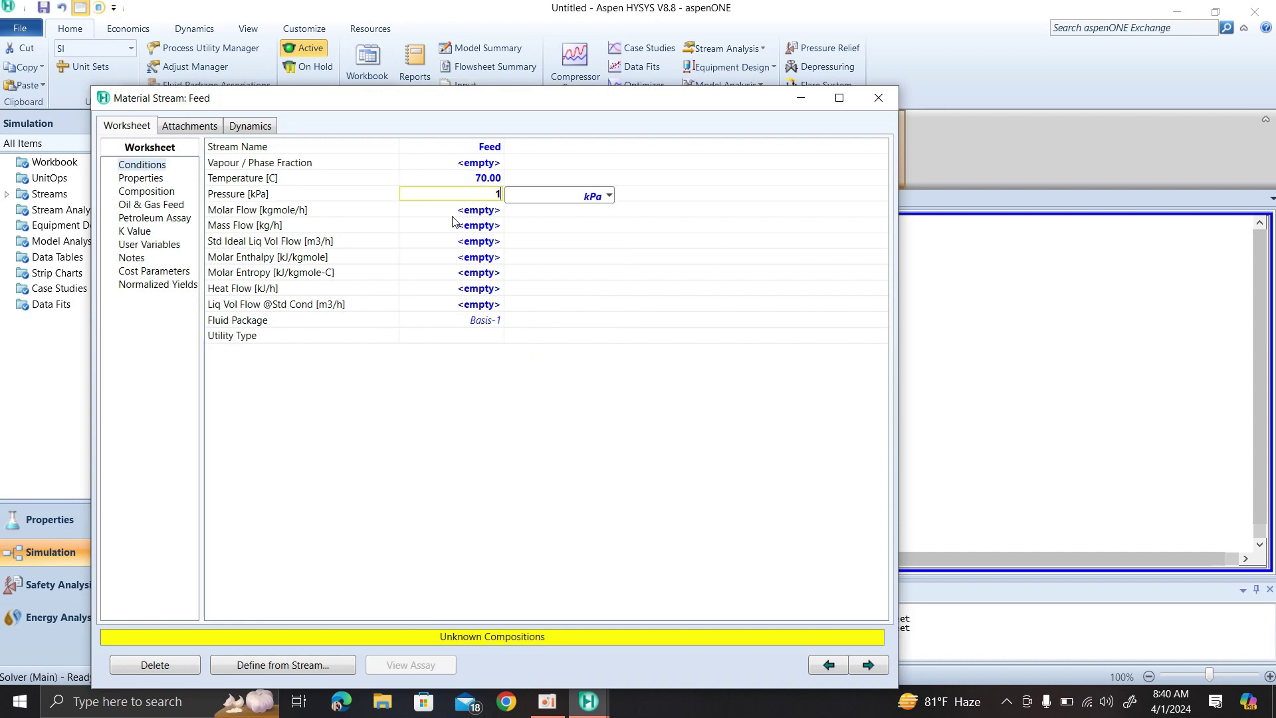
pyautogui.click(607, 197)
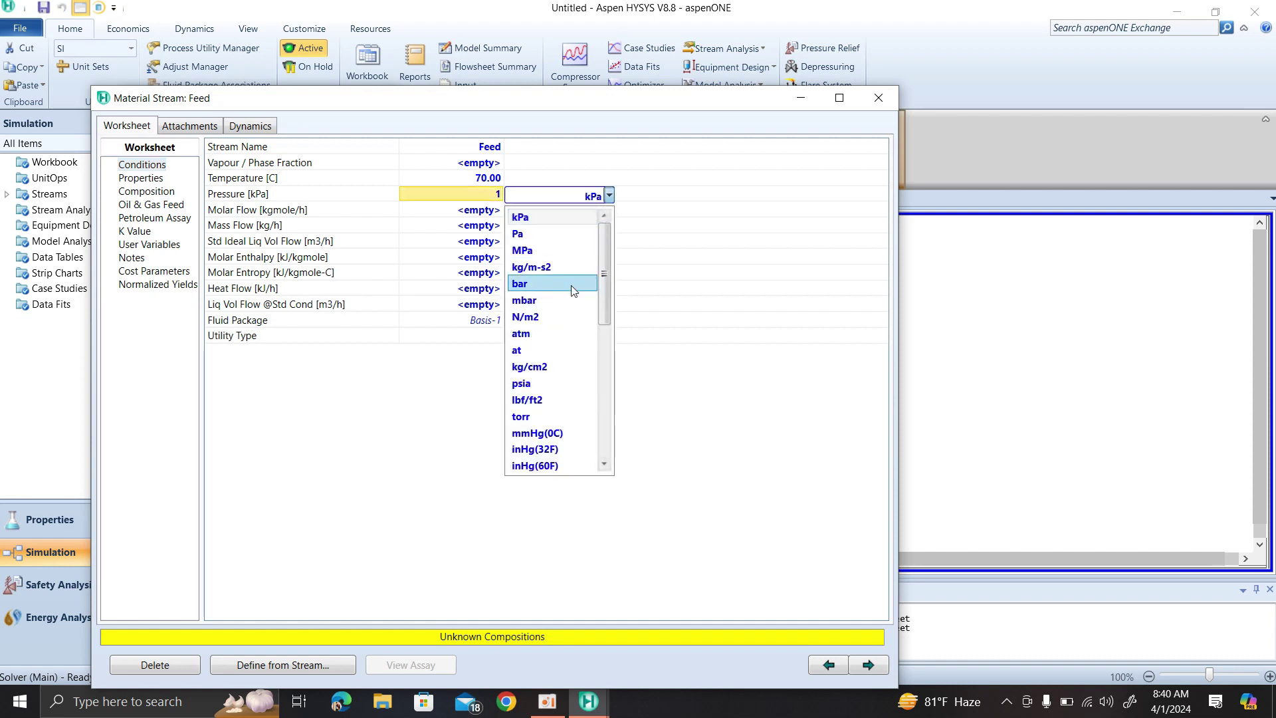
pyautogui.click(572, 290)
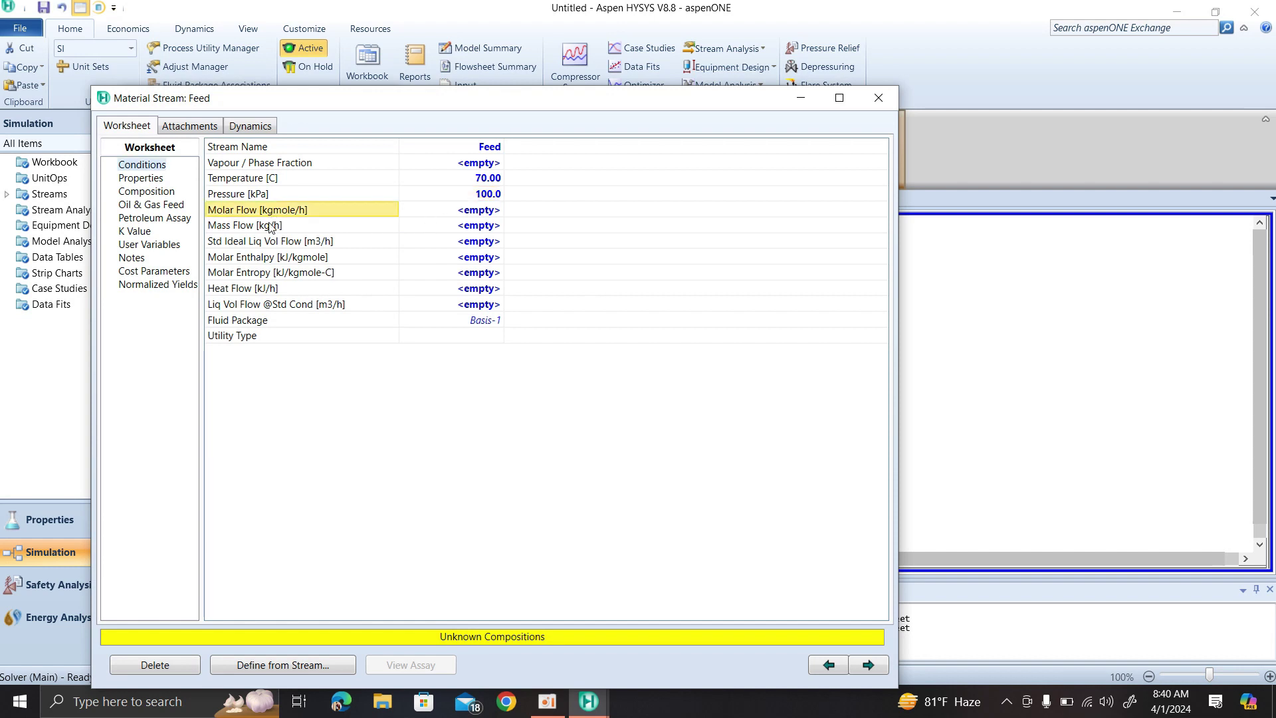
# Set the Feed stream's molar flow to 100 kgmole/h
pyautogui.doubleClick(432, 210)
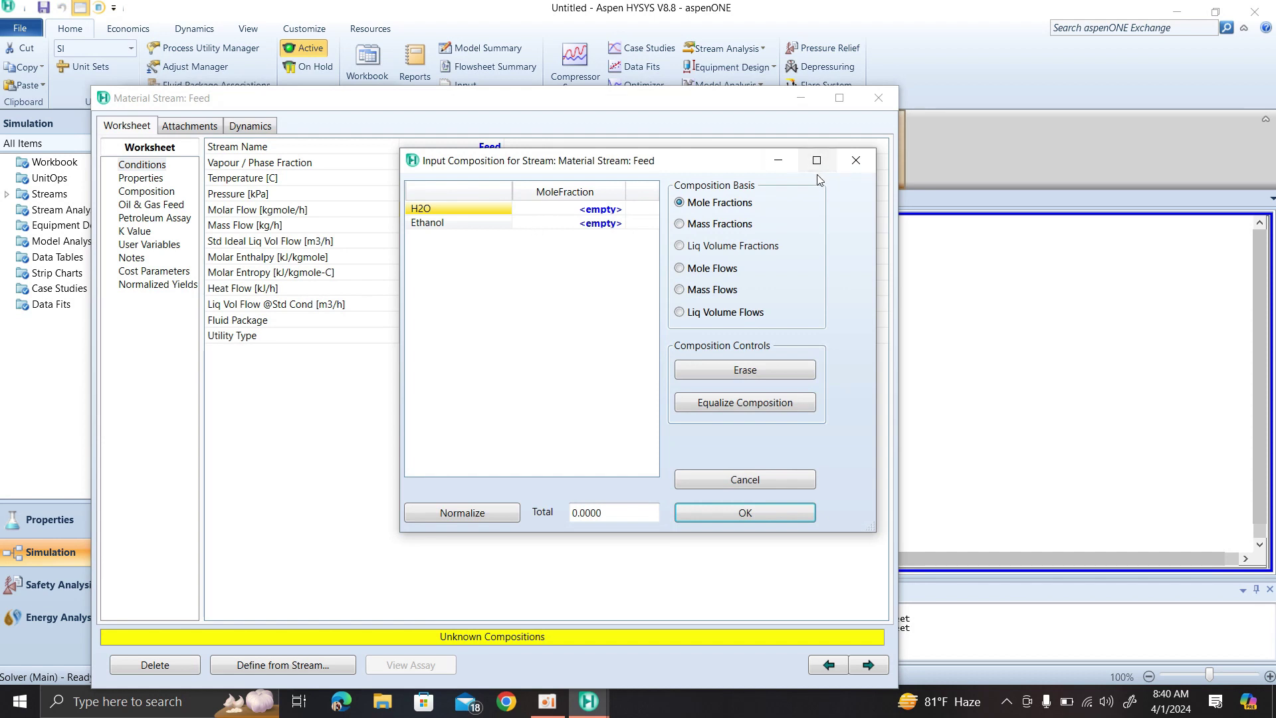
pyautogui.click(856, 160)
pyautogui.click(443, 214)
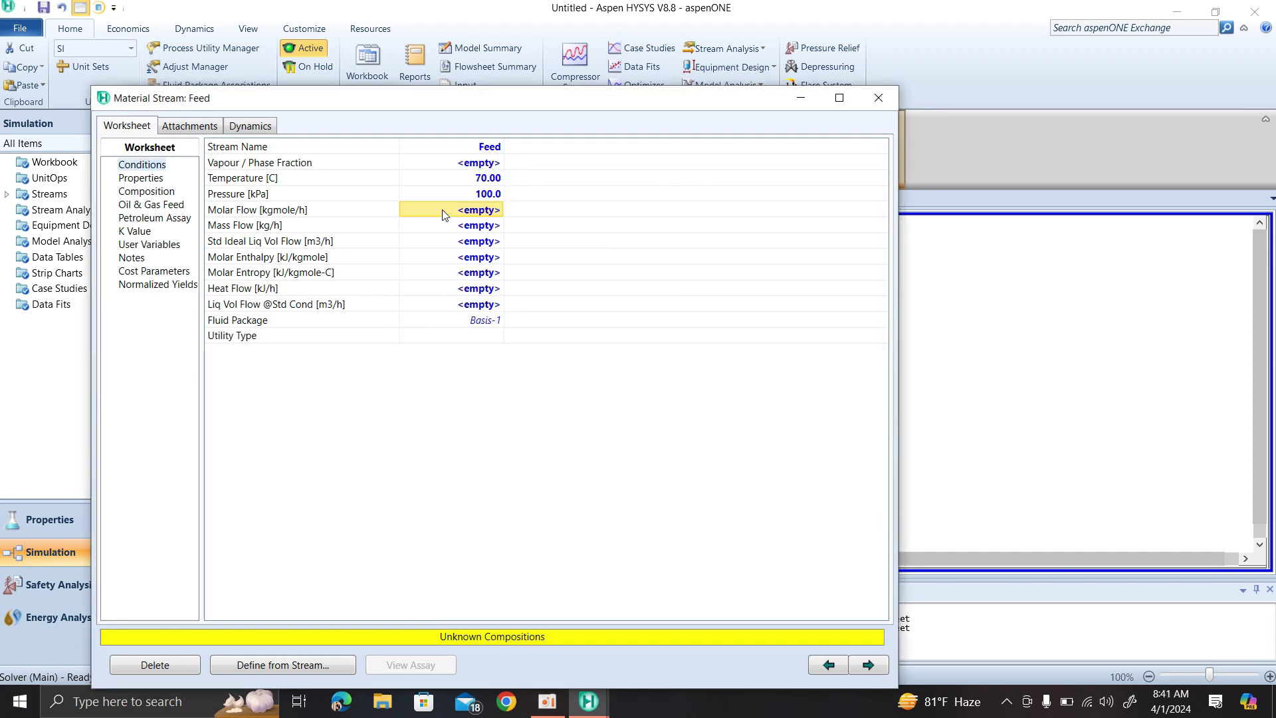
pyautogui.write('100')
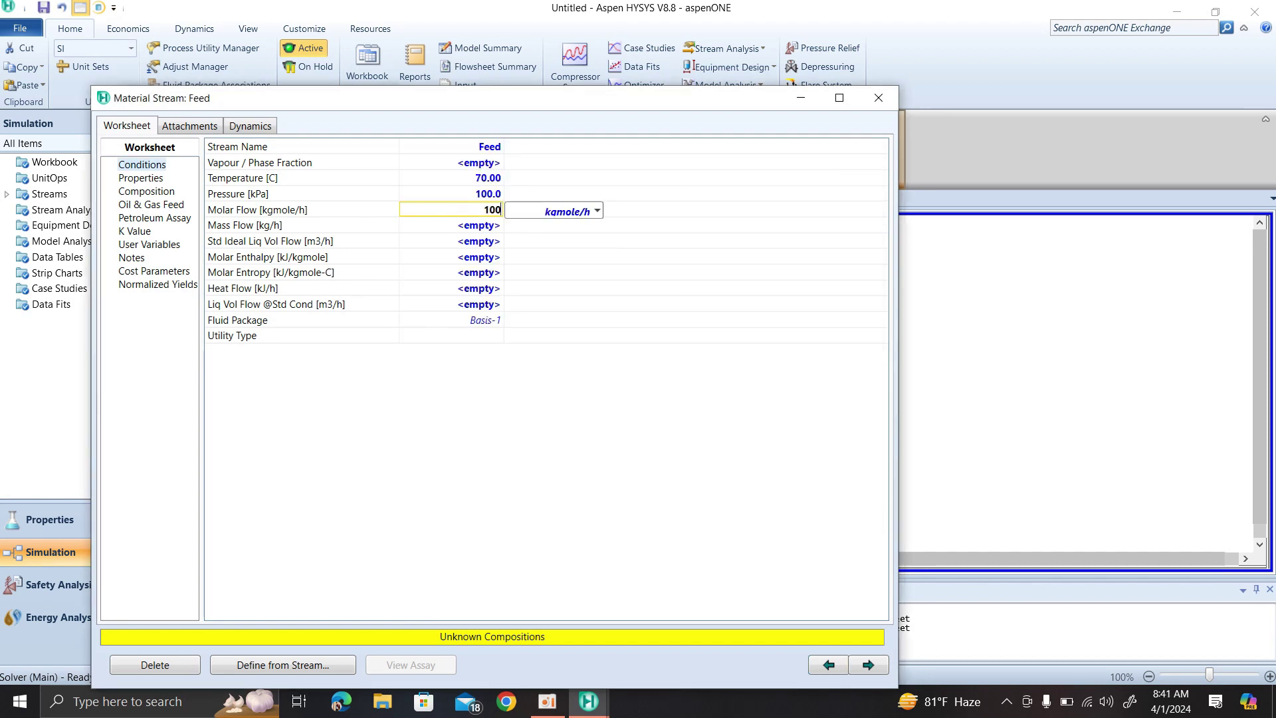
pyautogui.press('Return')
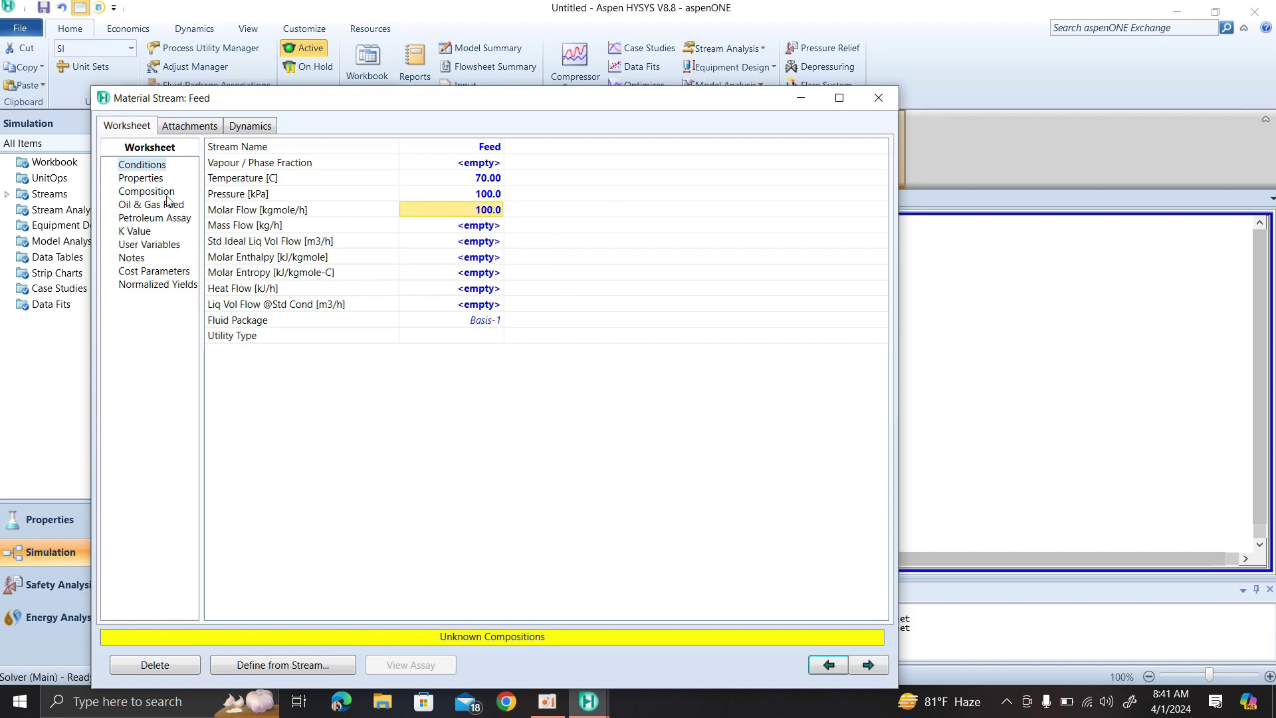
# Open the Feed stream's composition and view the available compositional basis options without changing the basis
pyautogui.click(166, 193)
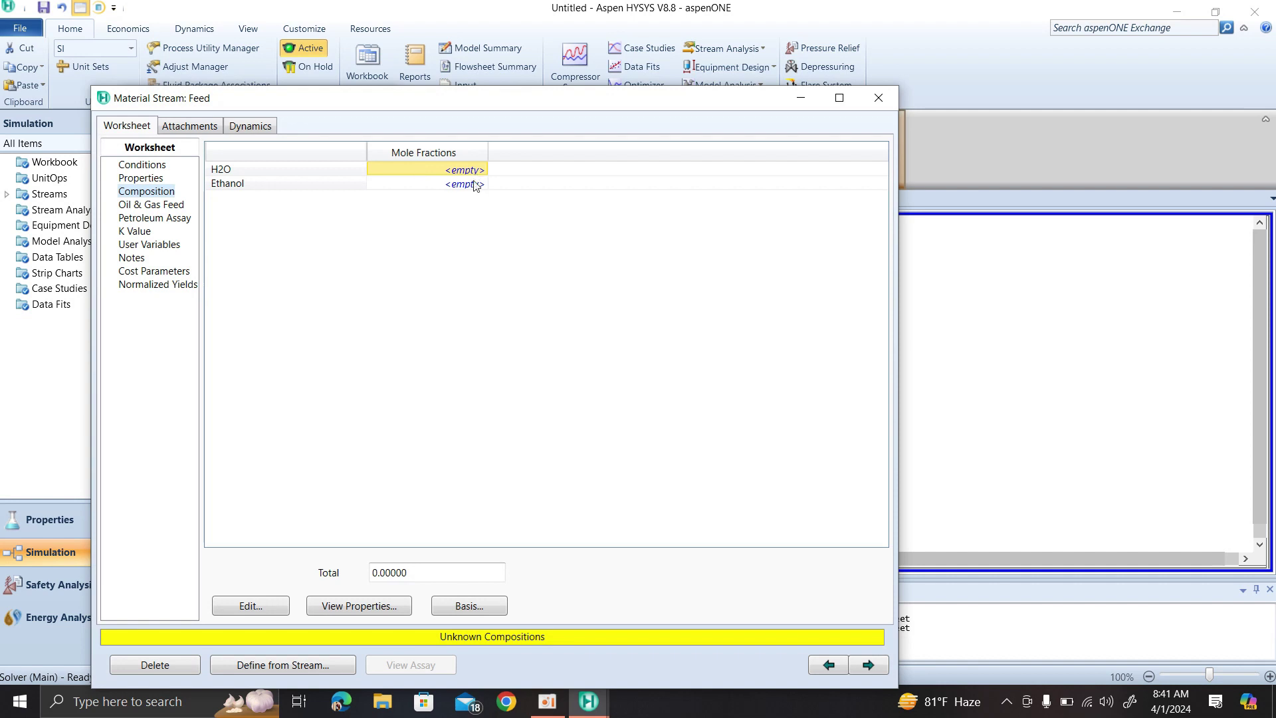
pyautogui.click(443, 610)
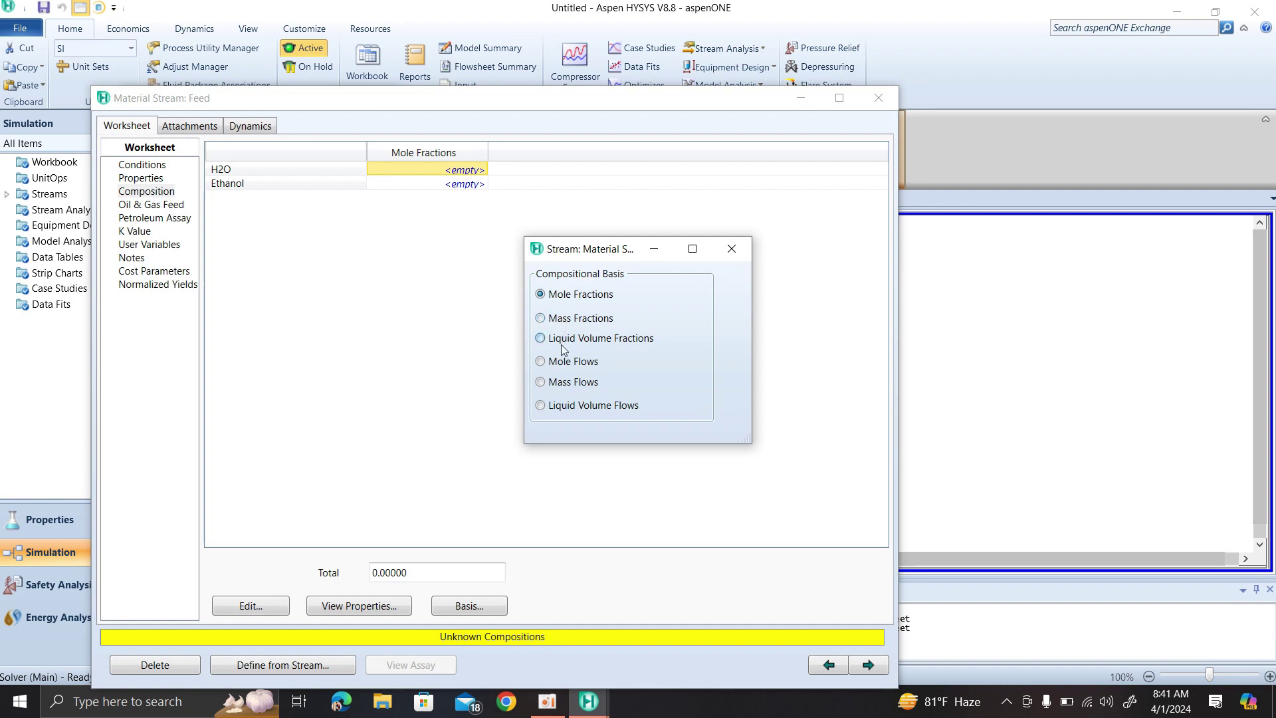
pyautogui.click(731, 248)
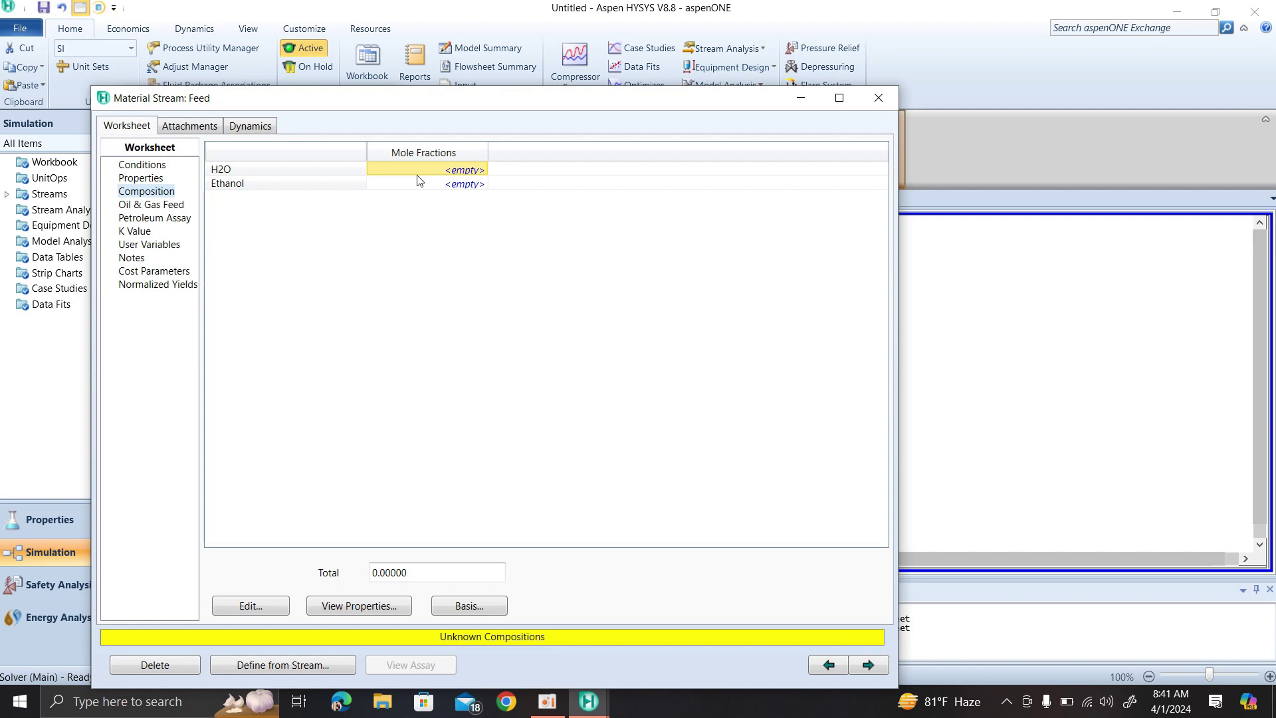
# Try to enter 20 as the mole fraction of H2O in the Feed stream
pyautogui.write('20')
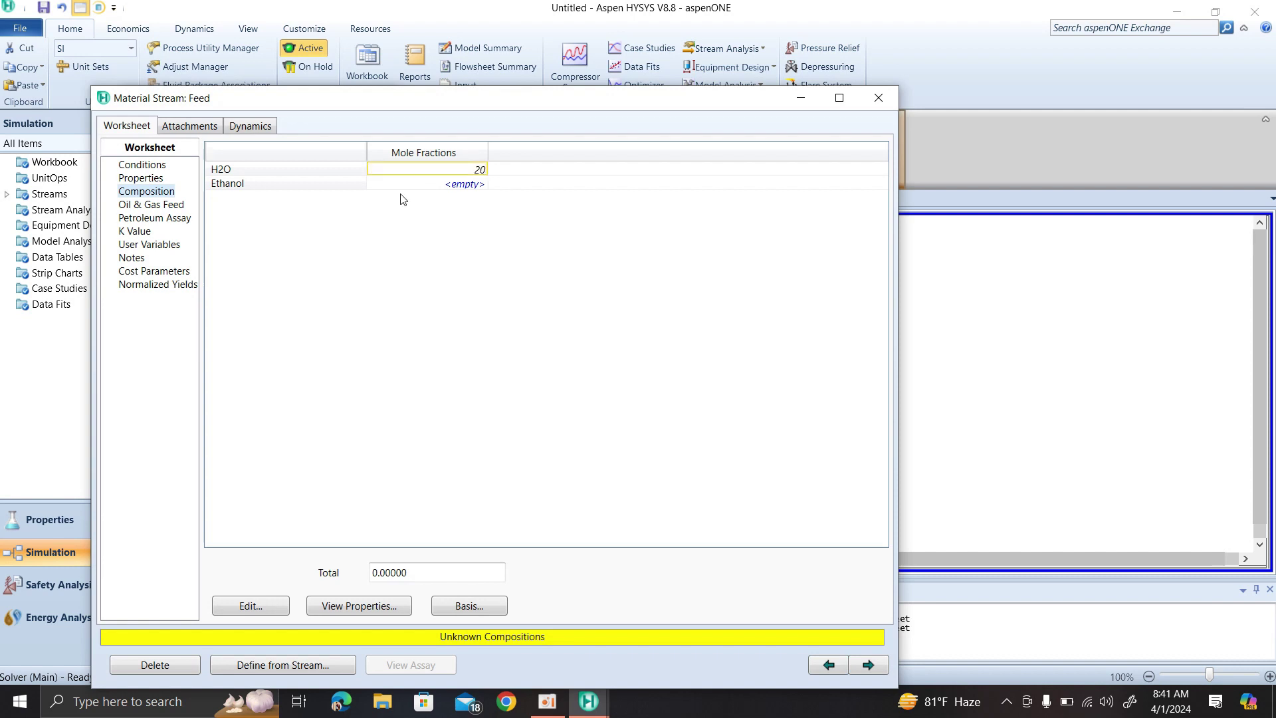
pyautogui.press('Return')
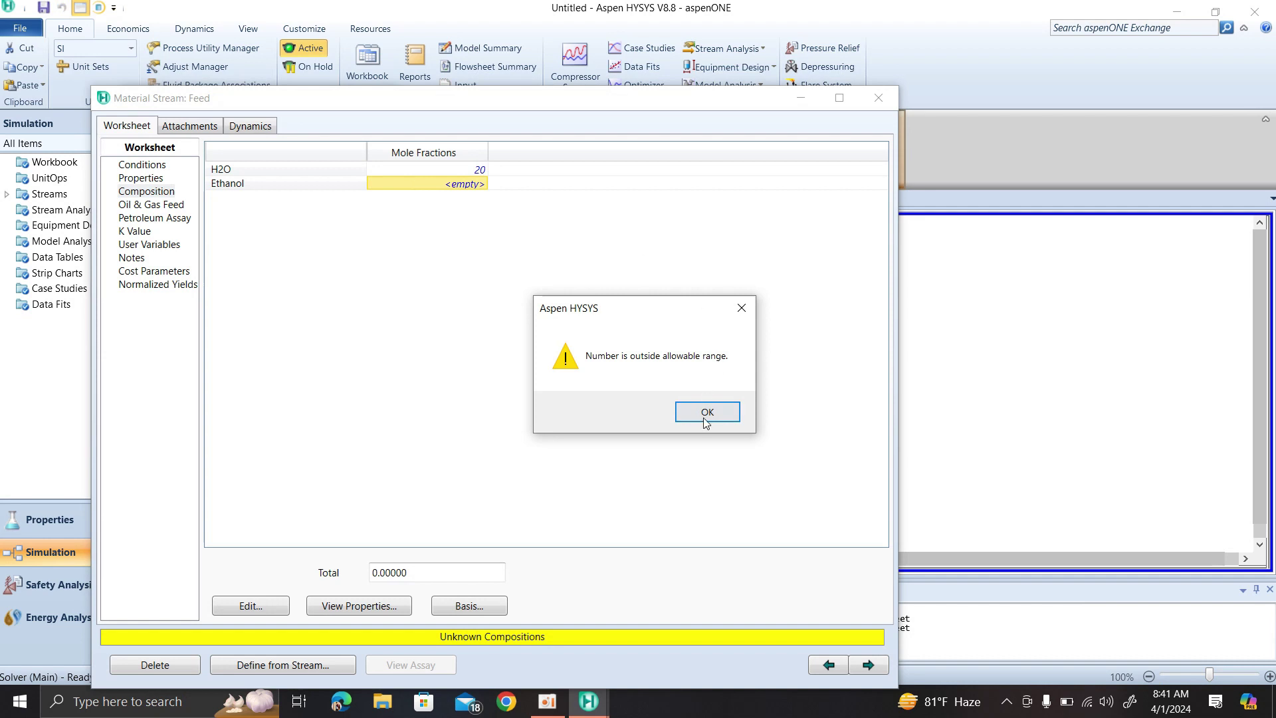
pyautogui.click(707, 412)
# Enter mole fractions of 0.2 for H2O and 0.8 for ethanol in the Feed composition and normalize them
pyautogui.click(418, 174)
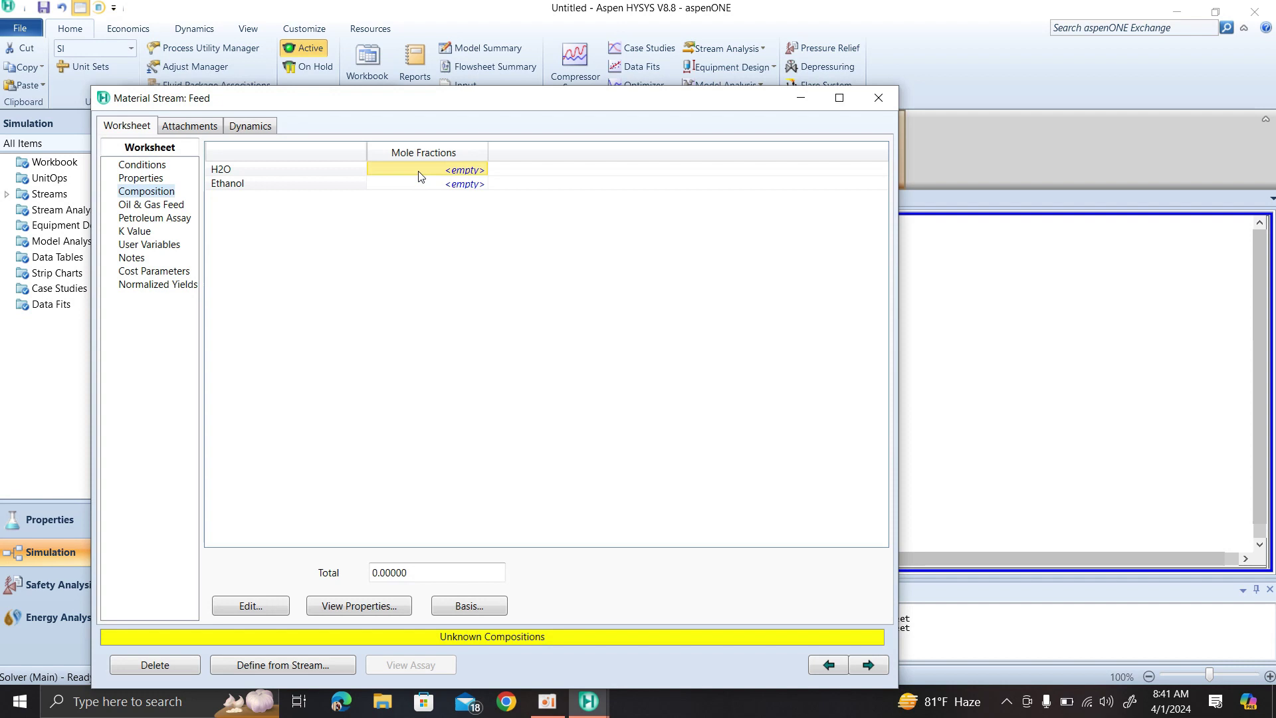
pyautogui.write('0')
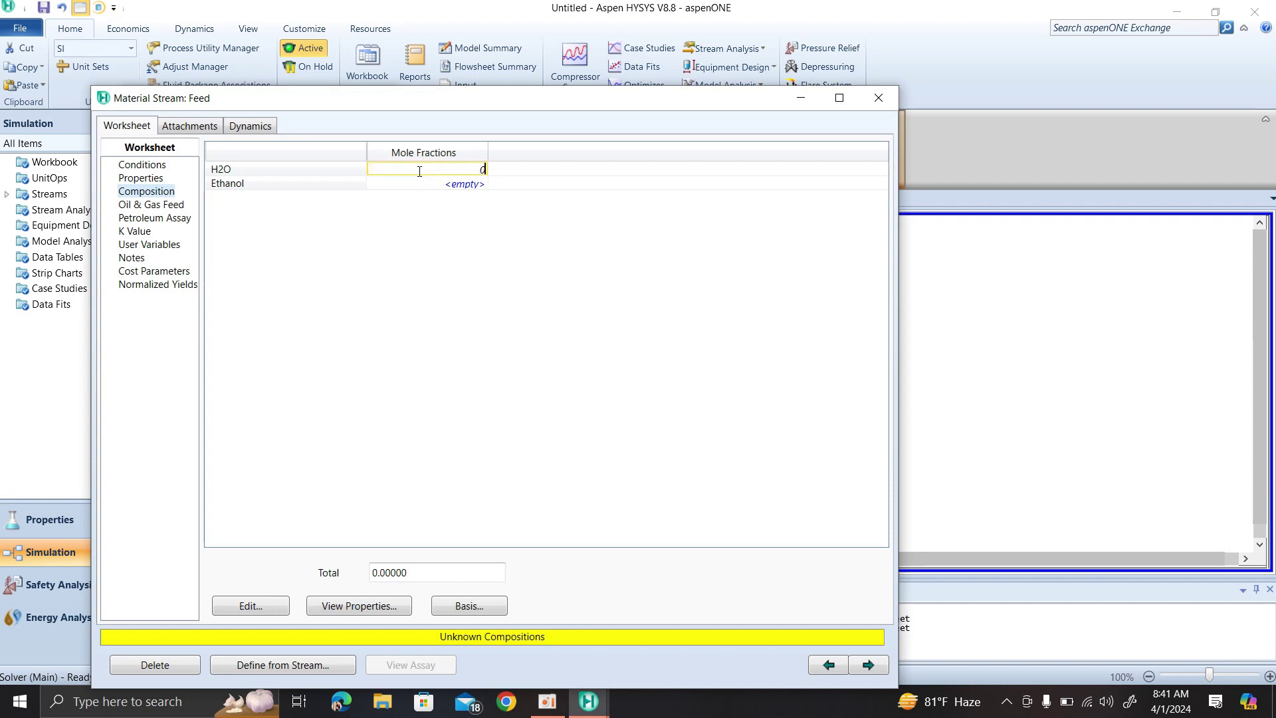
pyautogui.write('.2')
pyautogui.press('Return')
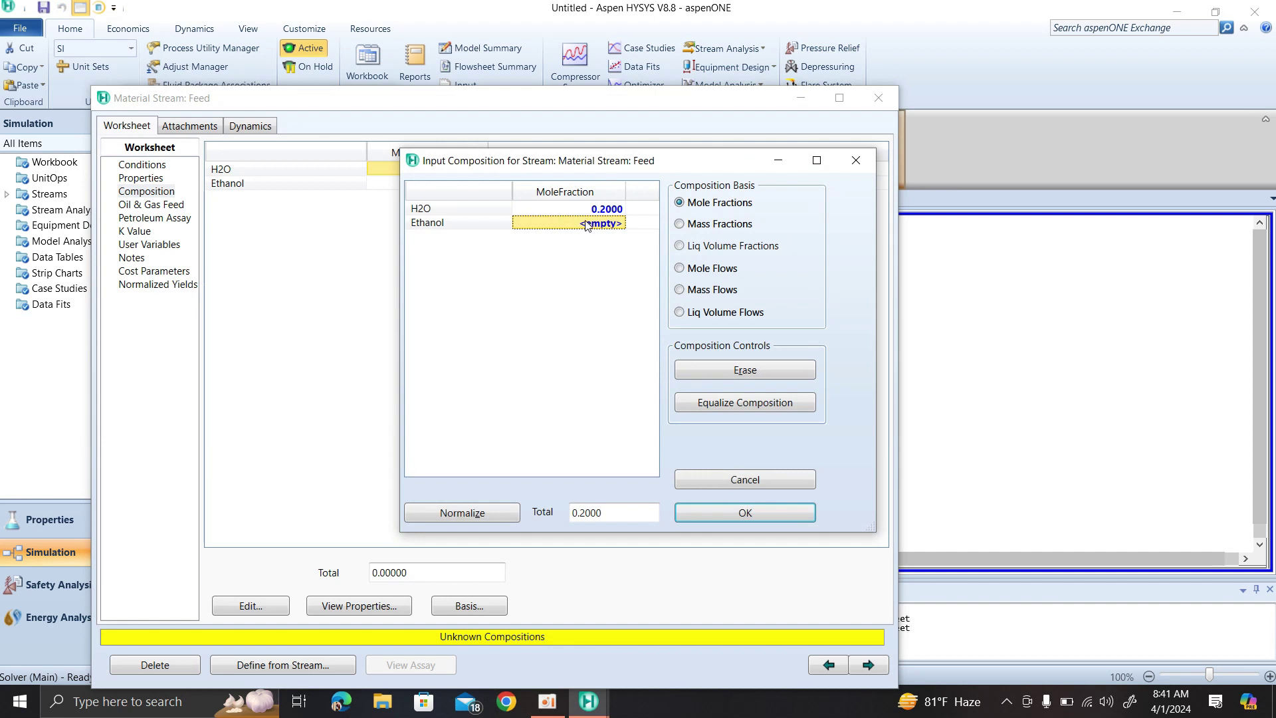
pyautogui.write('0.8')
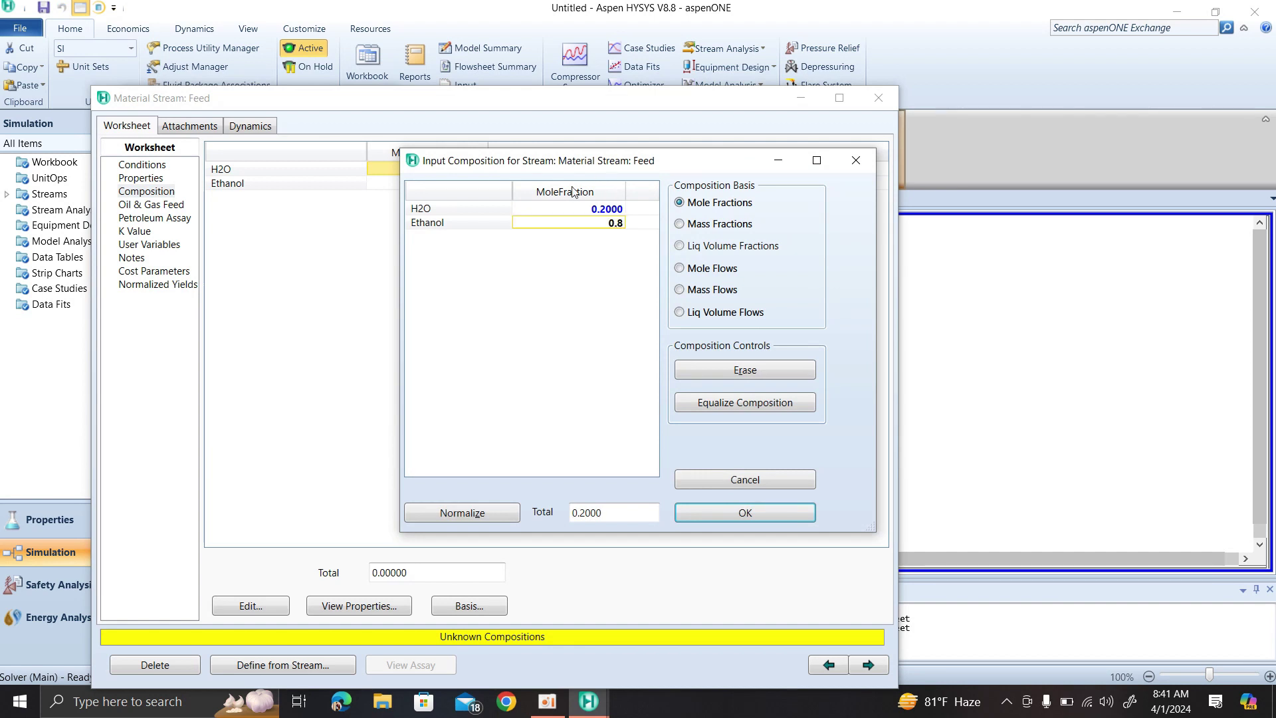
pyautogui.press('Return')
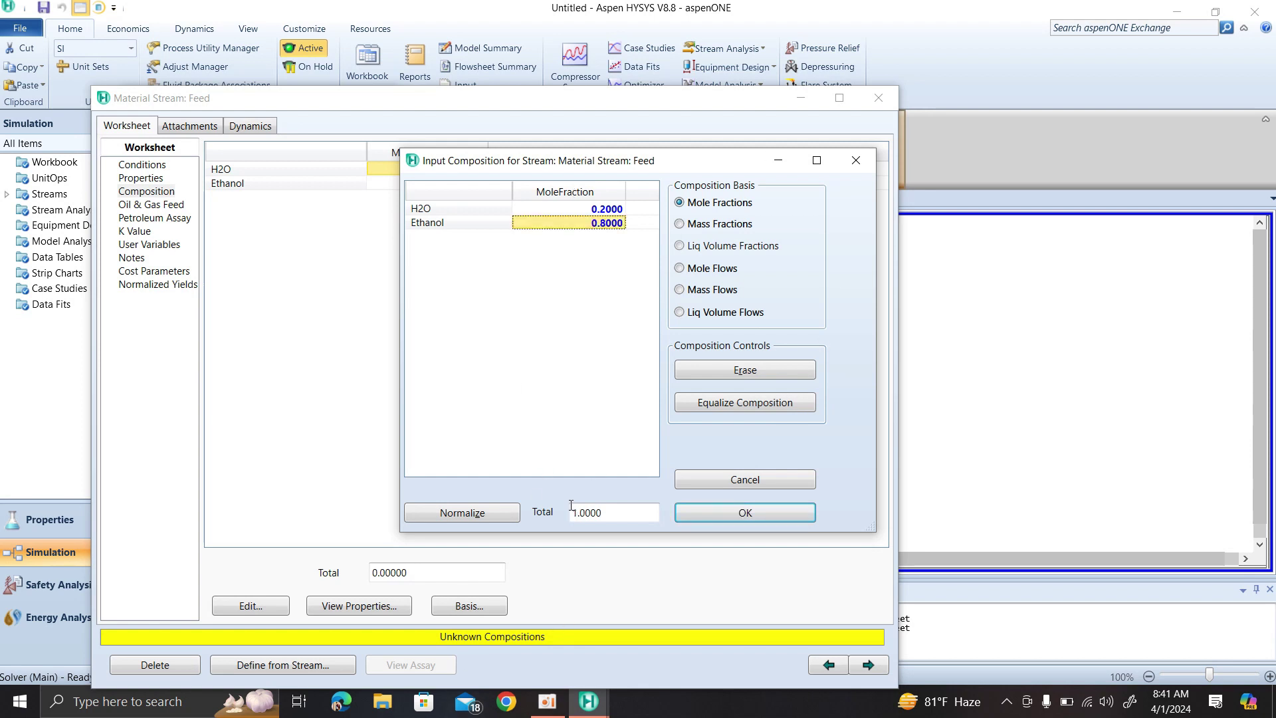
pyautogui.click(455, 511)
# Enter 20 for H2O and 80 for ethanol on a mole fraction basis, normalize, and accept the Feed stream's composition
pyautogui.click(708, 228)
pyautogui.click(681, 203)
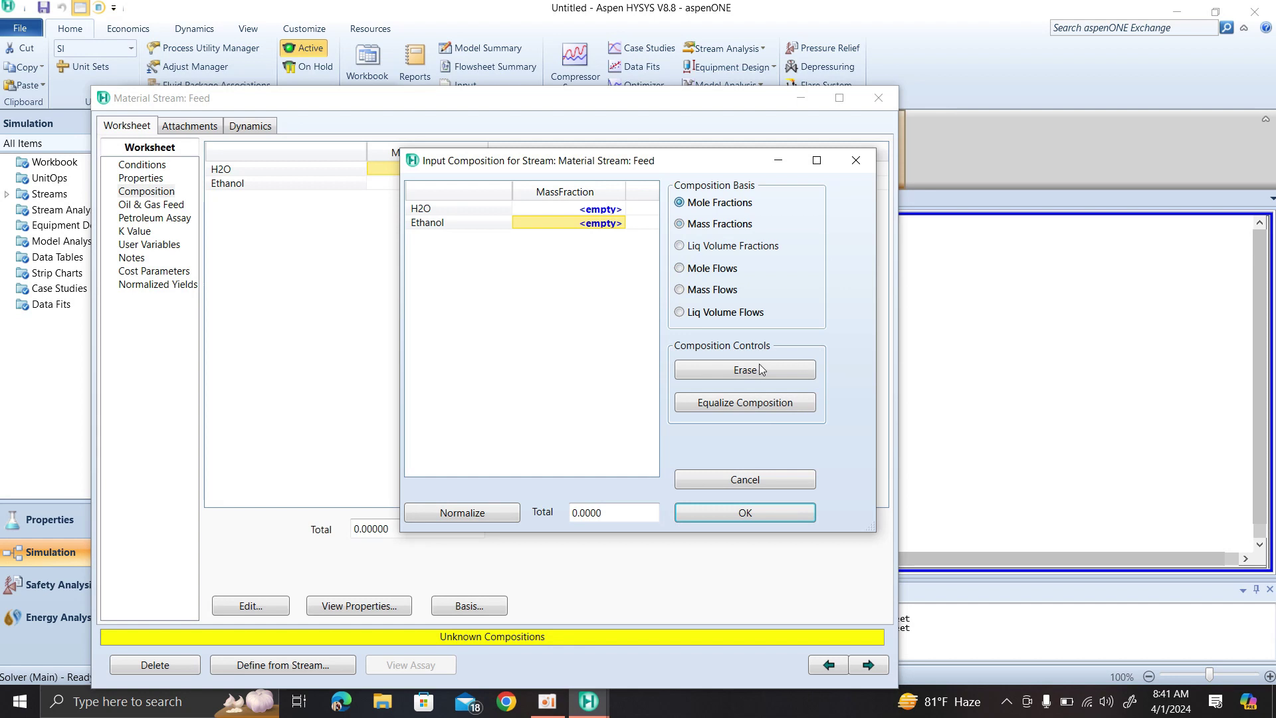
pyautogui.click(607, 209)
pyautogui.write('20')
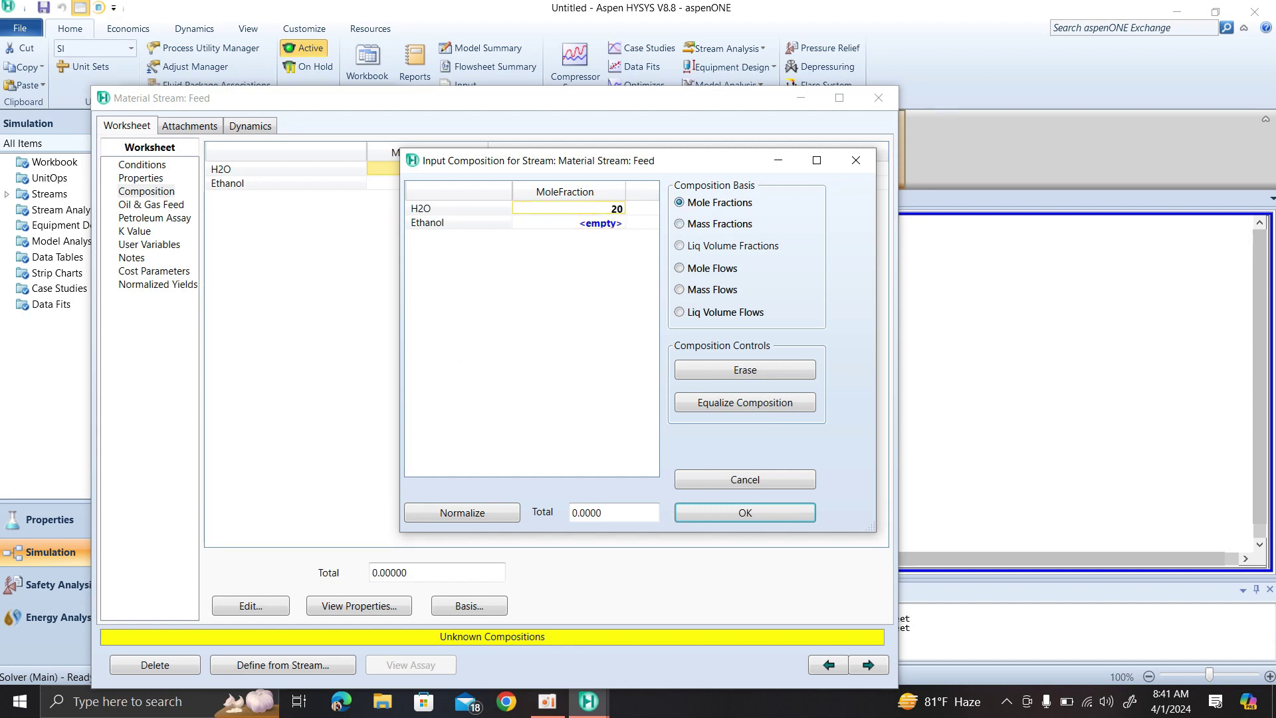
pyautogui.press('Return')
pyautogui.write('80')
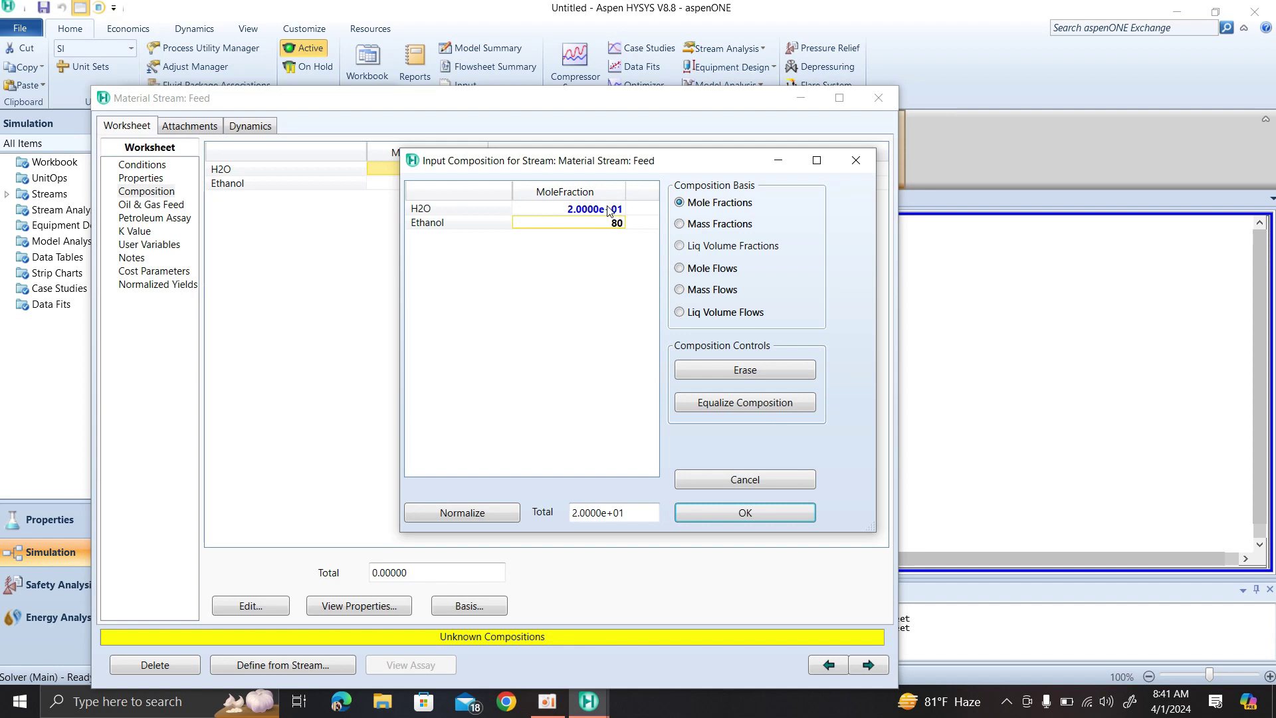
pyautogui.click(465, 513)
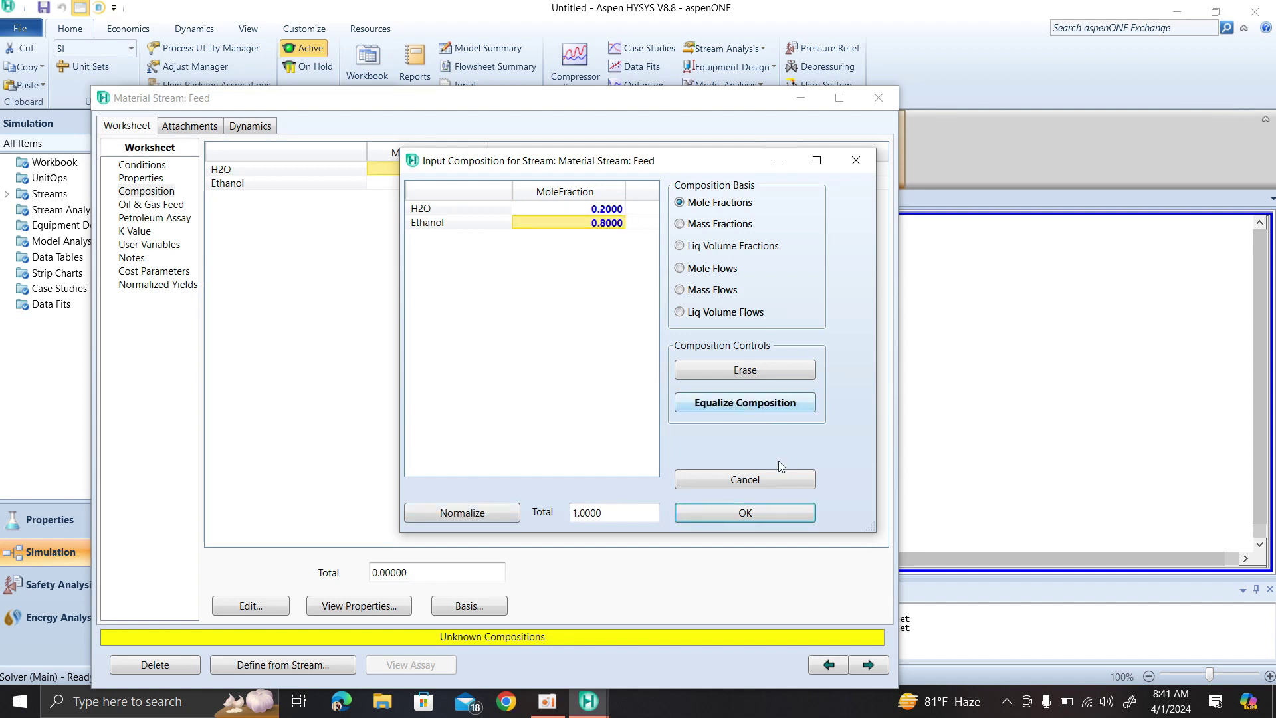
pyautogui.click(760, 515)
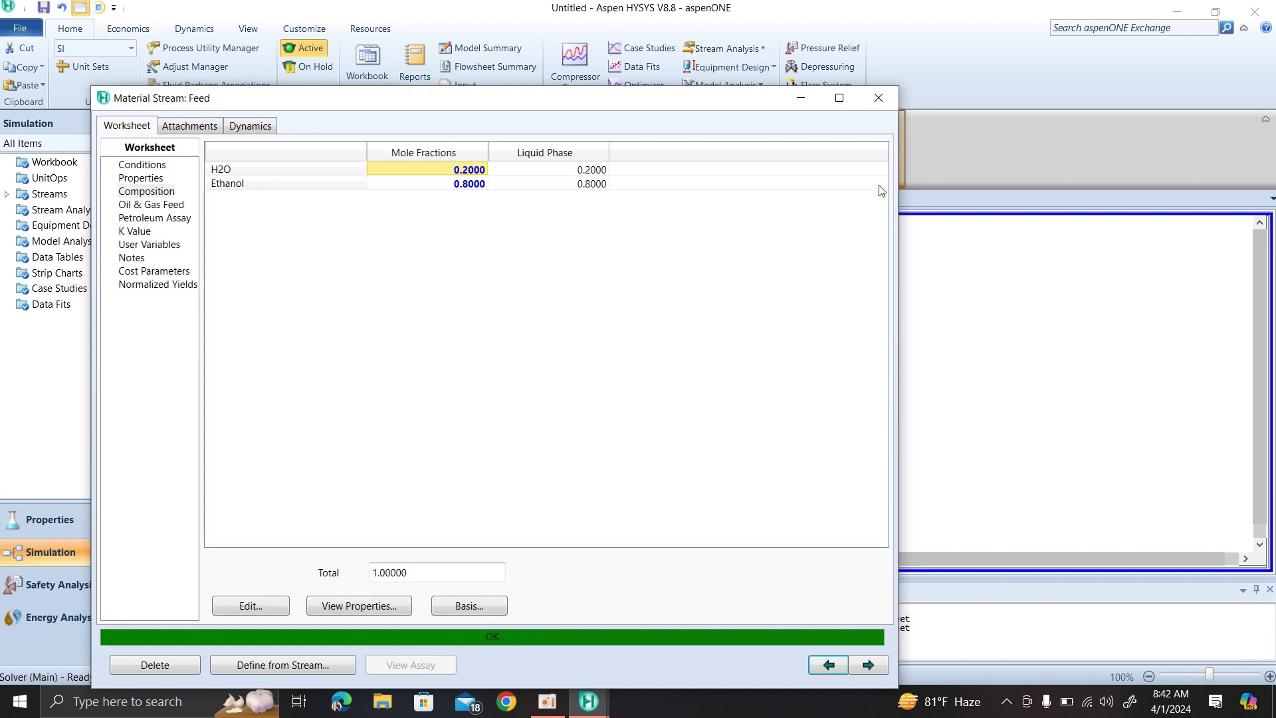
pyautogui.click(878, 99)
# Show the Feed stream's property table on the flowsheet and place it directly below the stream
pyautogui.moveTo(575, 337); pyautogui.dragTo(550, 319)
pyautogui.rightClick(545, 313)
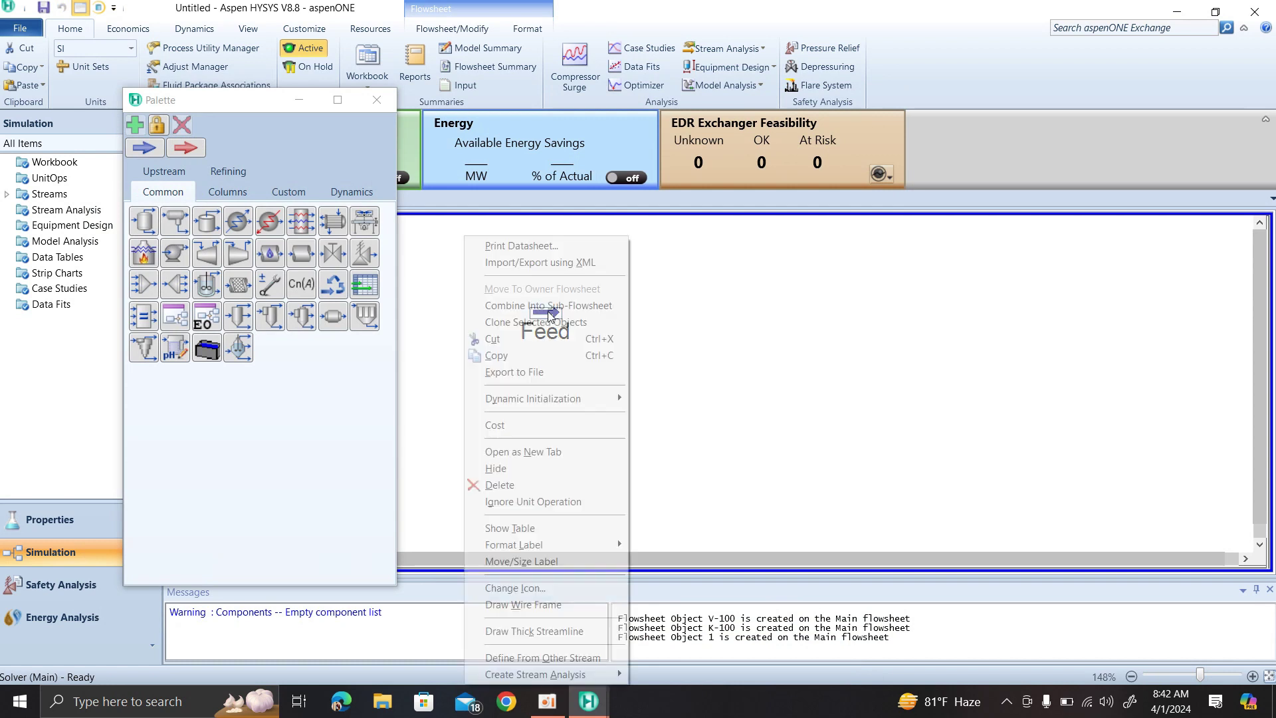
pyautogui.click(519, 527)
pyautogui.moveTo(693, 363); pyautogui.dragTo(785, 340)
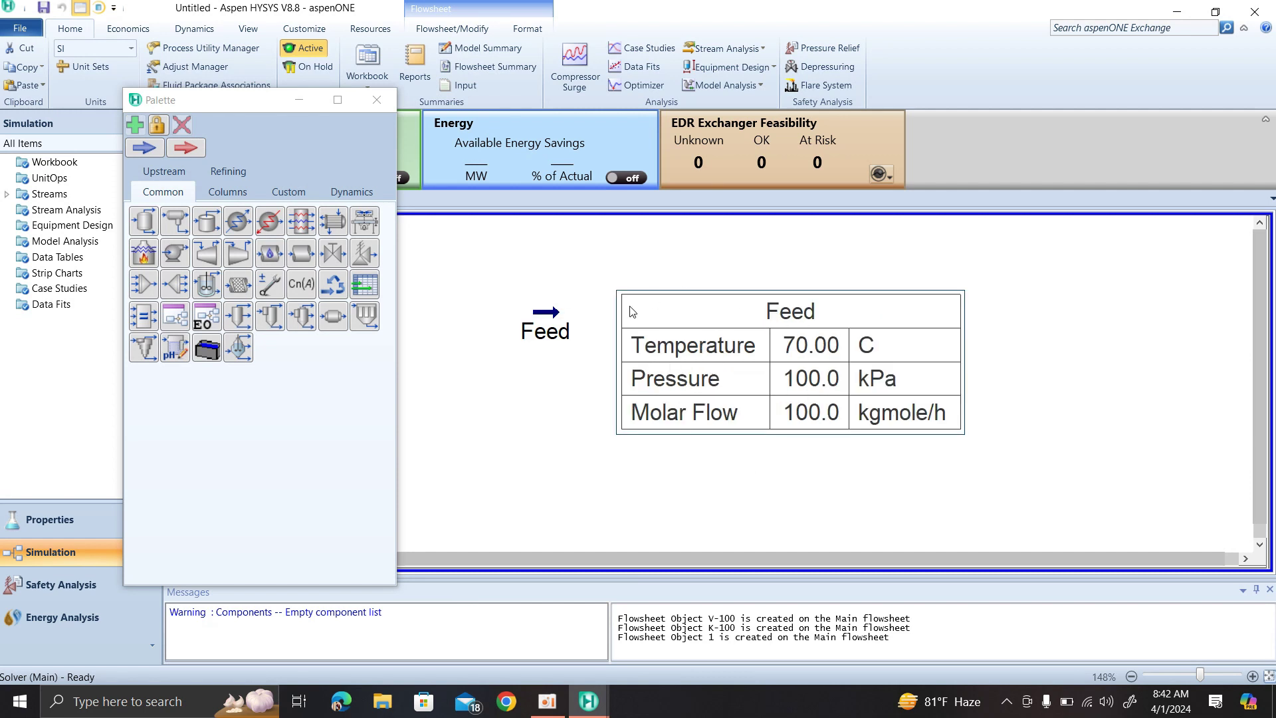
pyautogui.moveTo(577, 268); pyautogui.dragTo(901, 452)
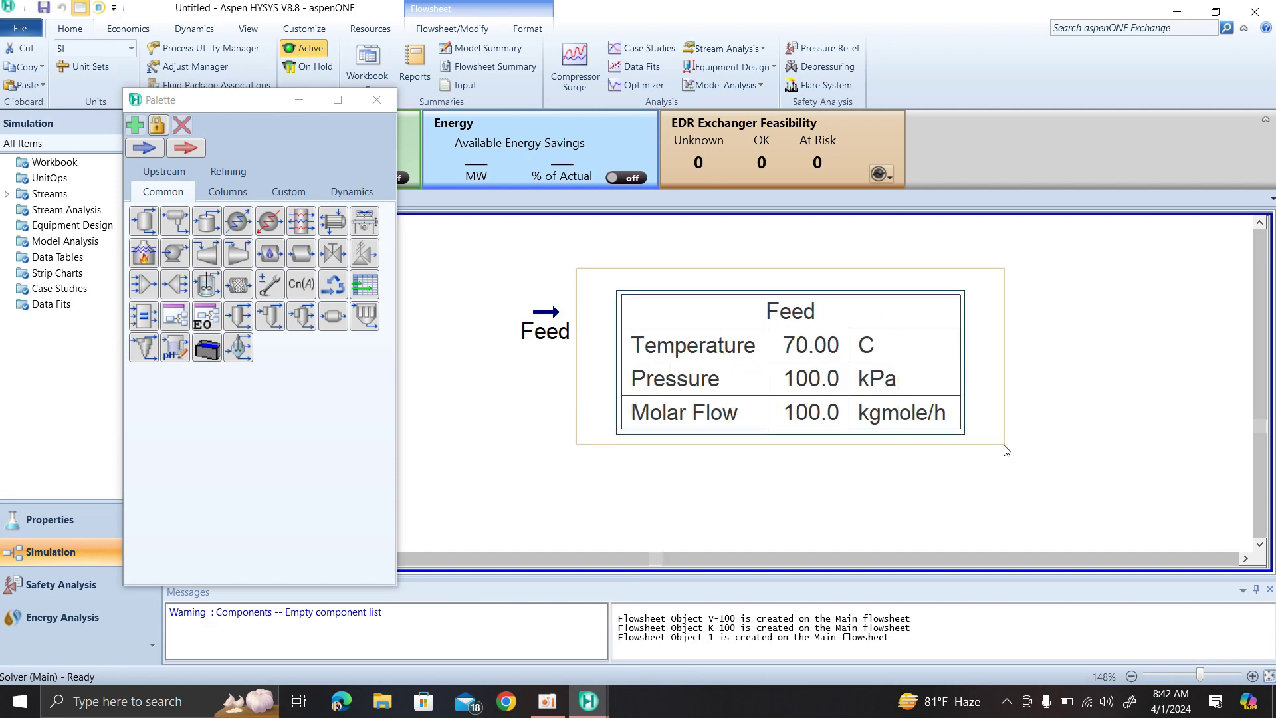
pyautogui.moveTo(706, 301); pyautogui.dragTo(455, 362)
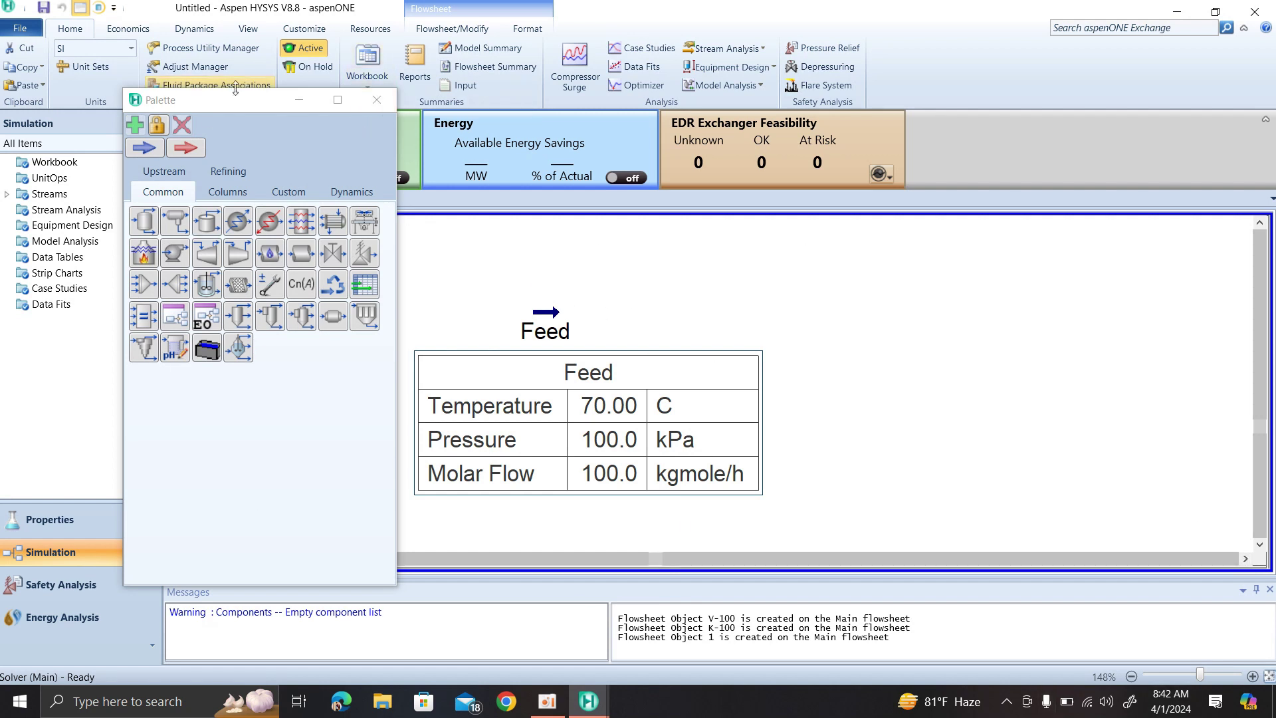
# Move the model palette clear of the flowsheet, close it and show it again
pyautogui.moveTo(261, 103); pyautogui.dragTo(165, 86)
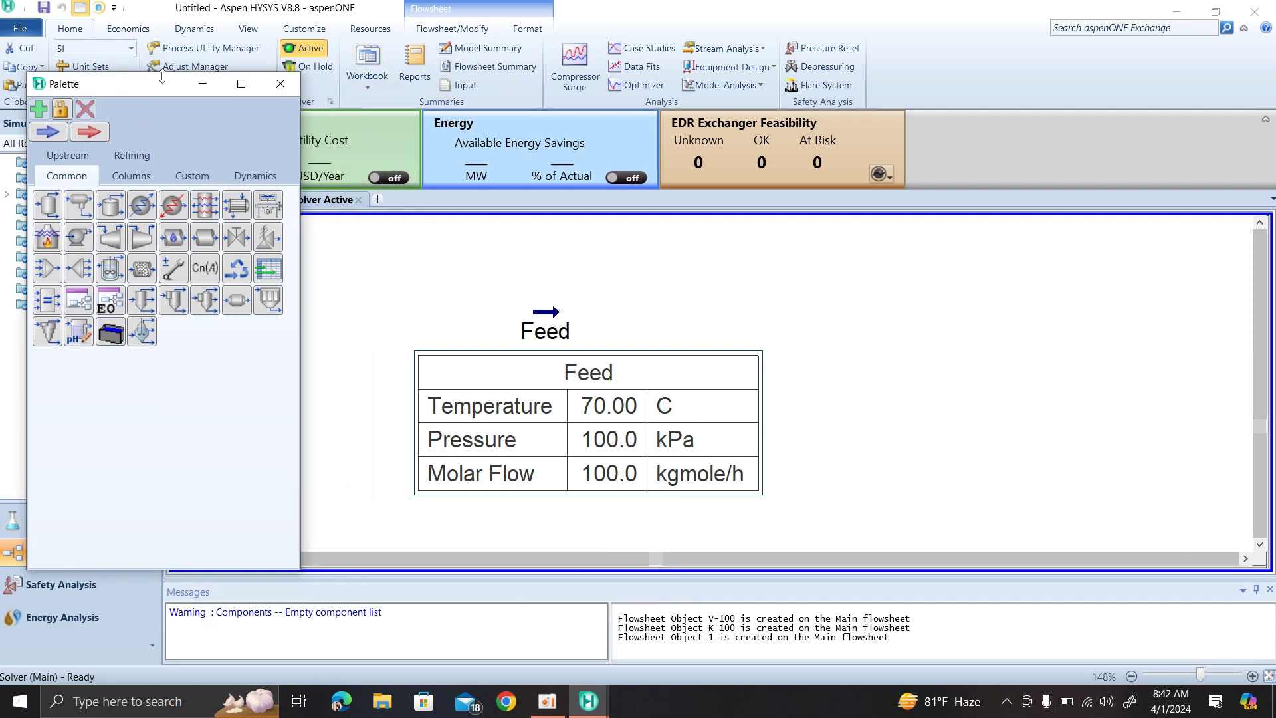
pyautogui.click(268, 86)
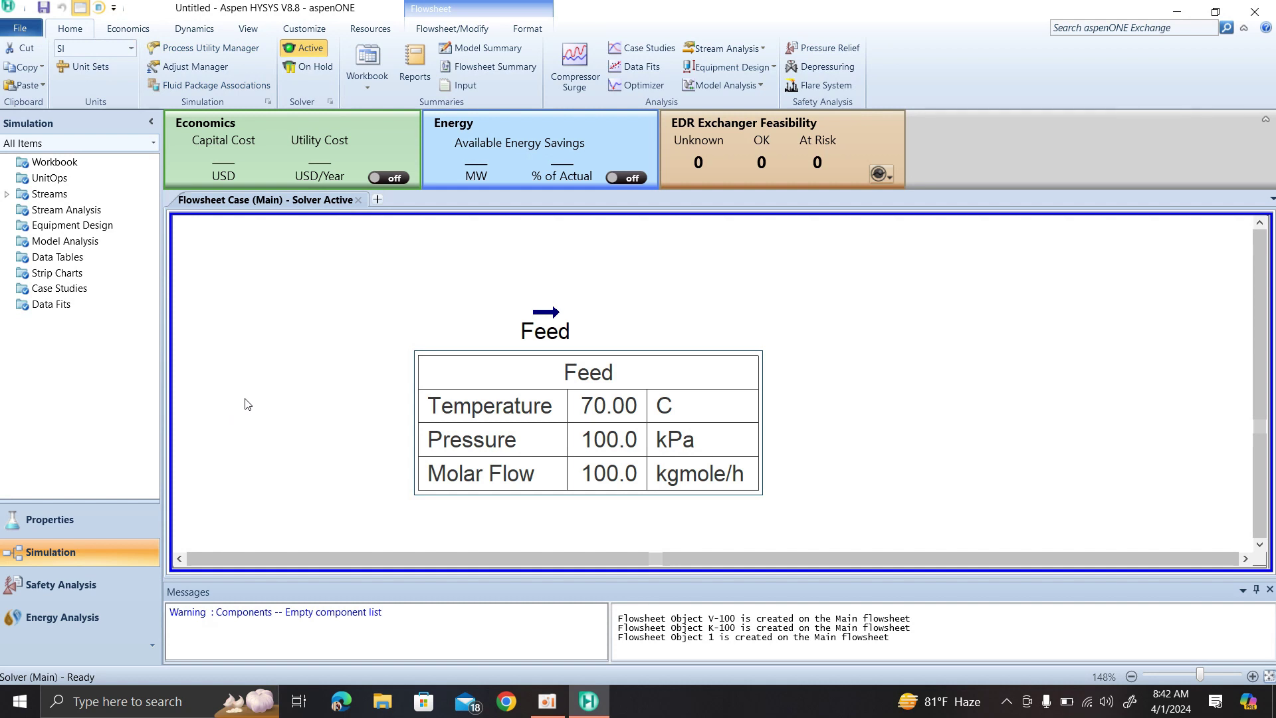
pyautogui.click(541, 312)
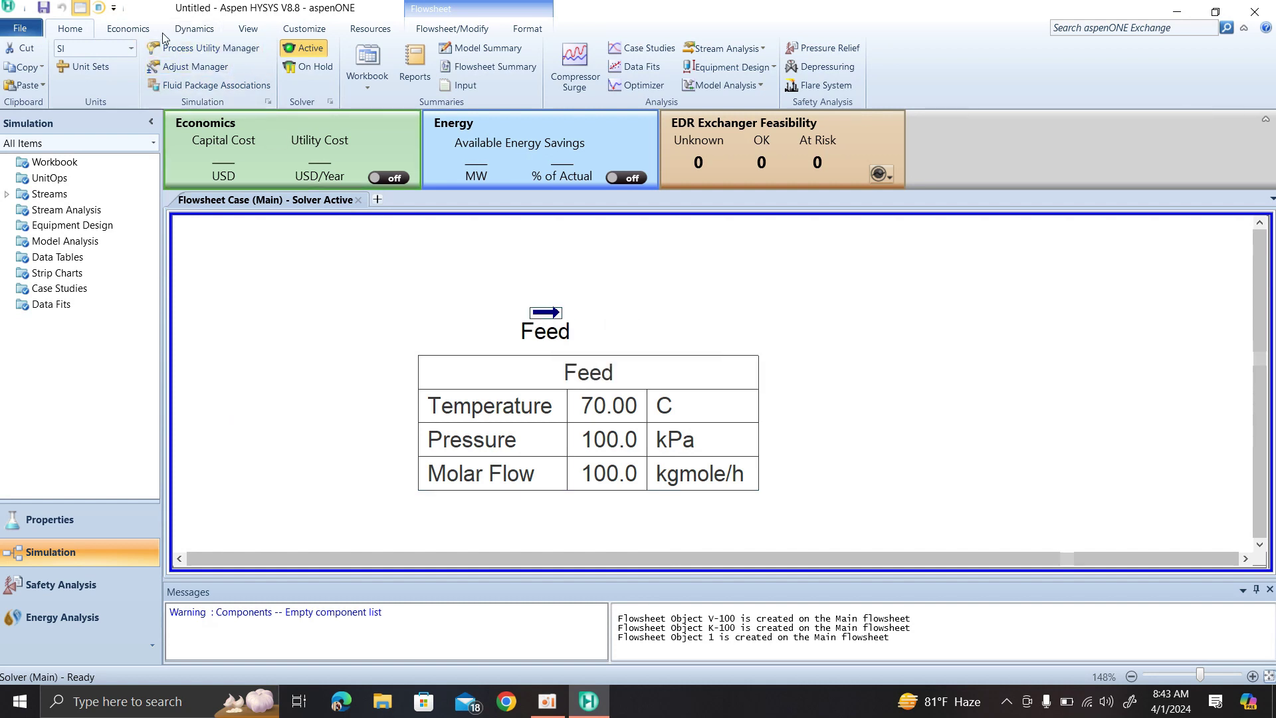
pyautogui.click(129, 29)
pyautogui.click(71, 32)
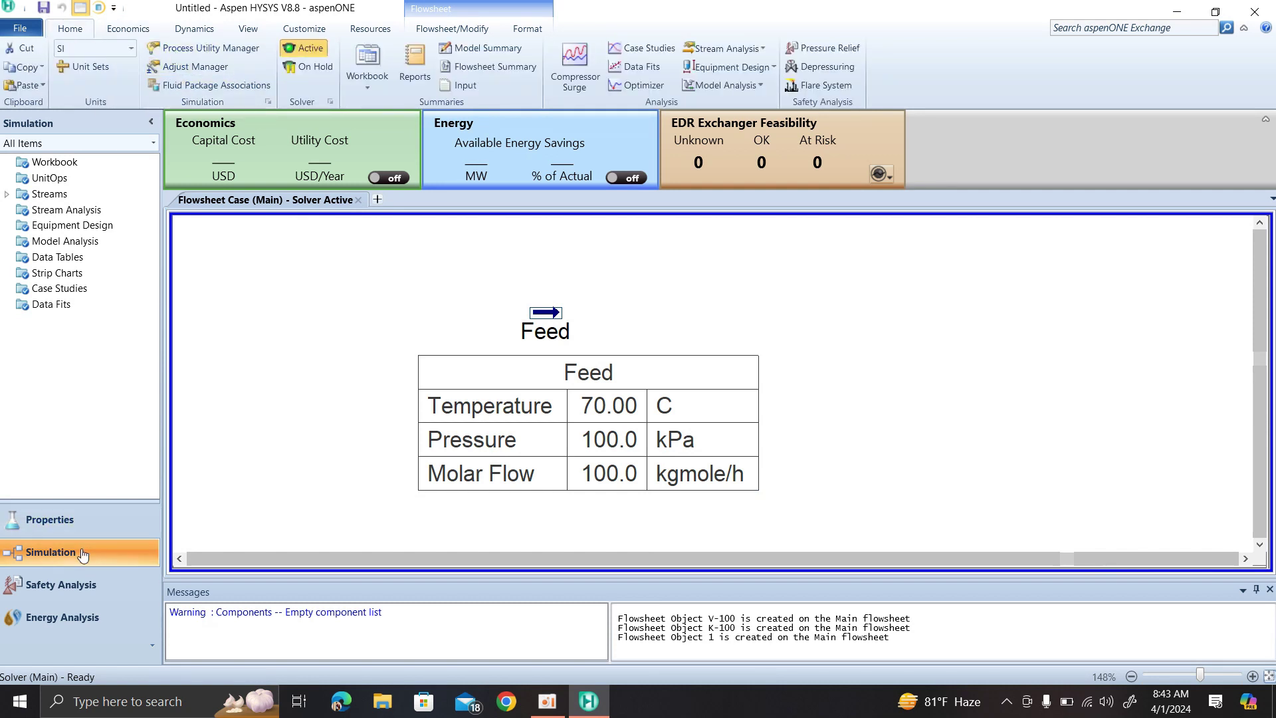
pyautogui.click(257, 31)
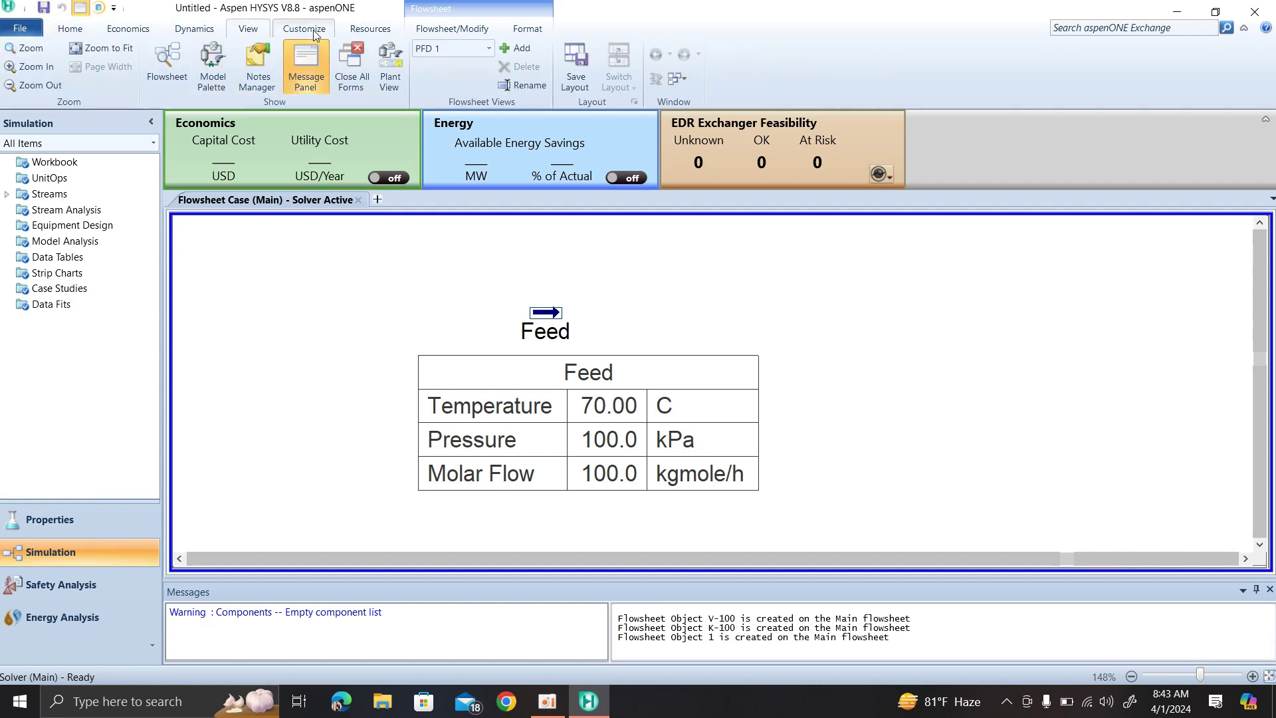
pyautogui.click(212, 66)
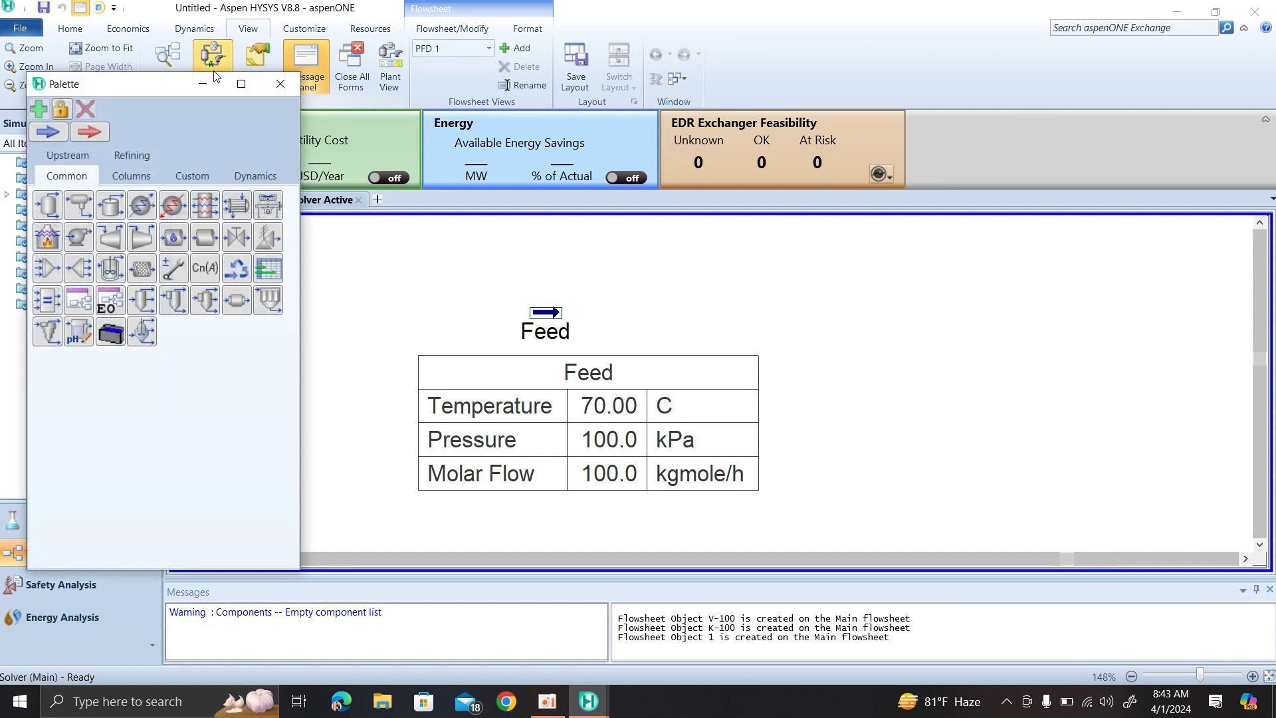
# Hide the model palette, then try showing and hiding it once more
pyautogui.click(279, 85)
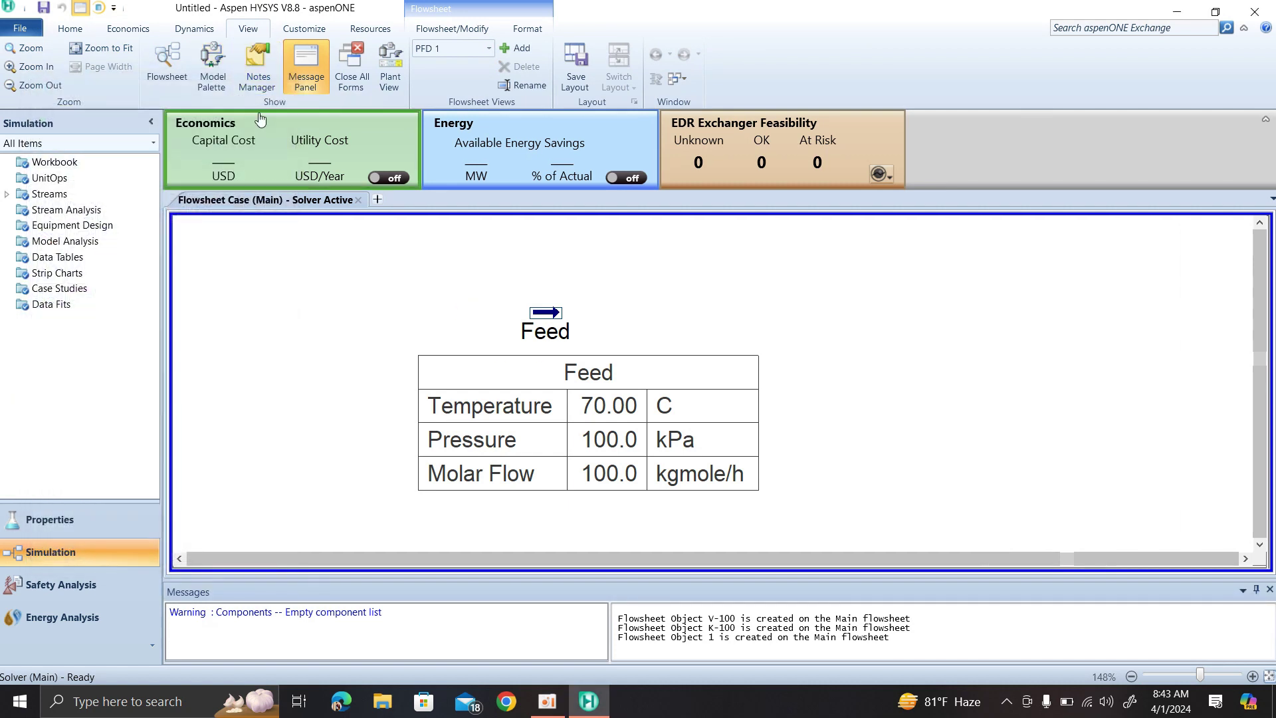
pyautogui.click(214, 72)
pyautogui.click(280, 84)
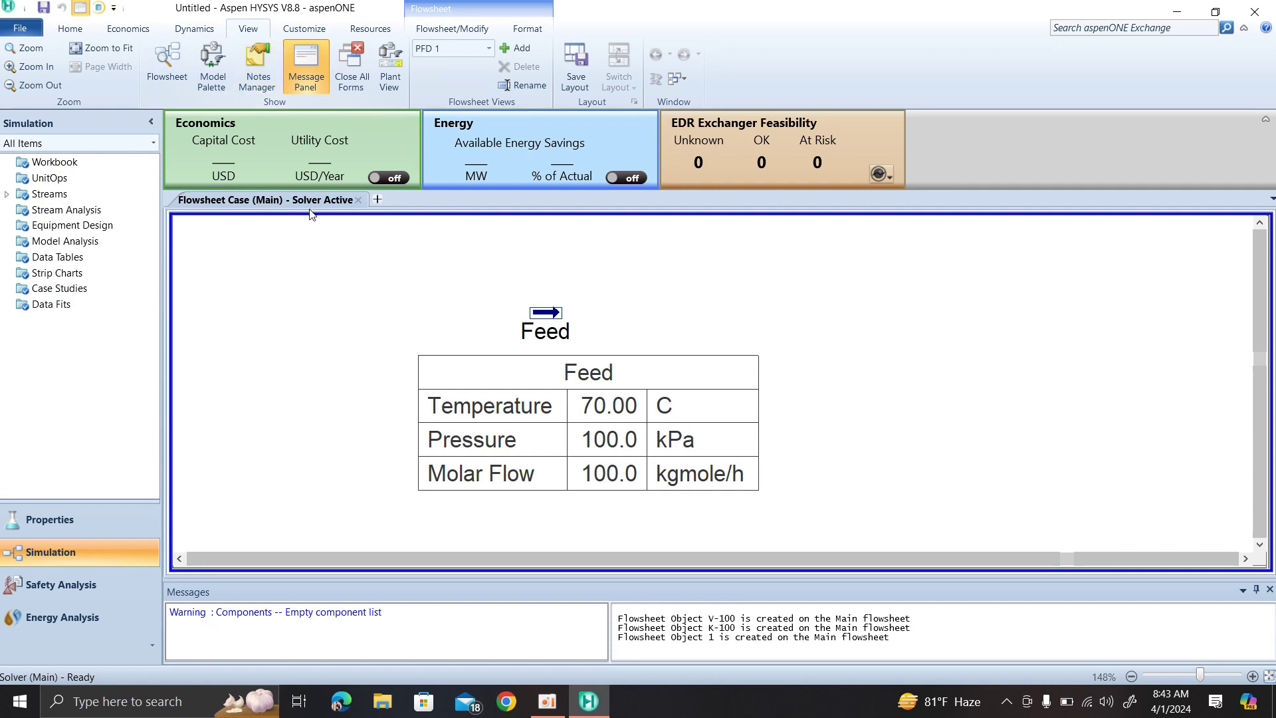
# Show the model palette again and close the Notes Manager to return to the flowsheet
pyautogui.click(258, 79)
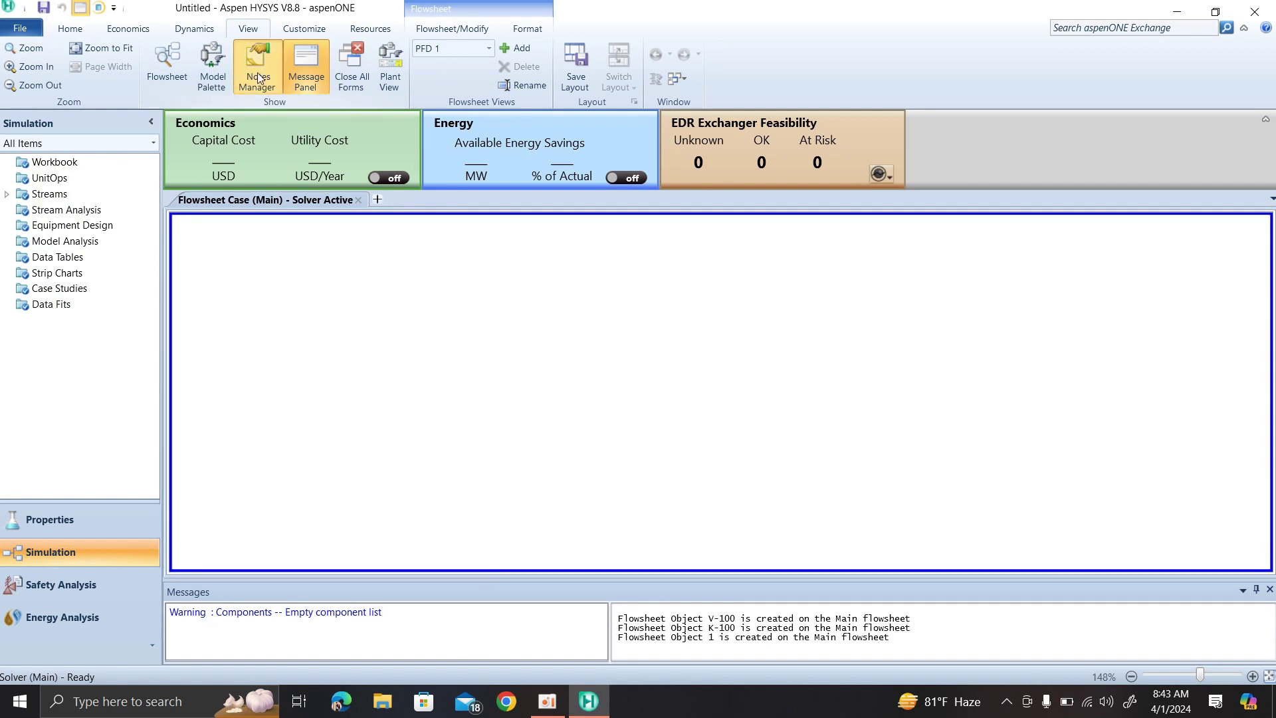
pyautogui.click(213, 70)
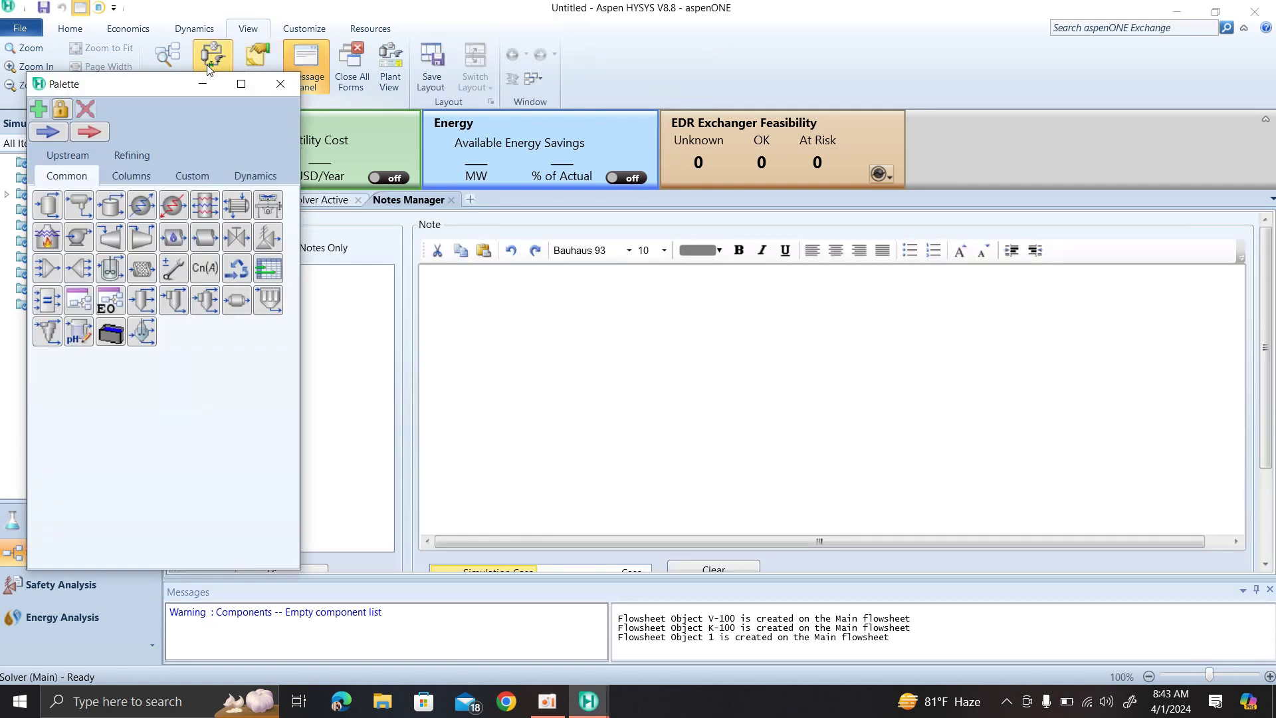
pyautogui.click(451, 199)
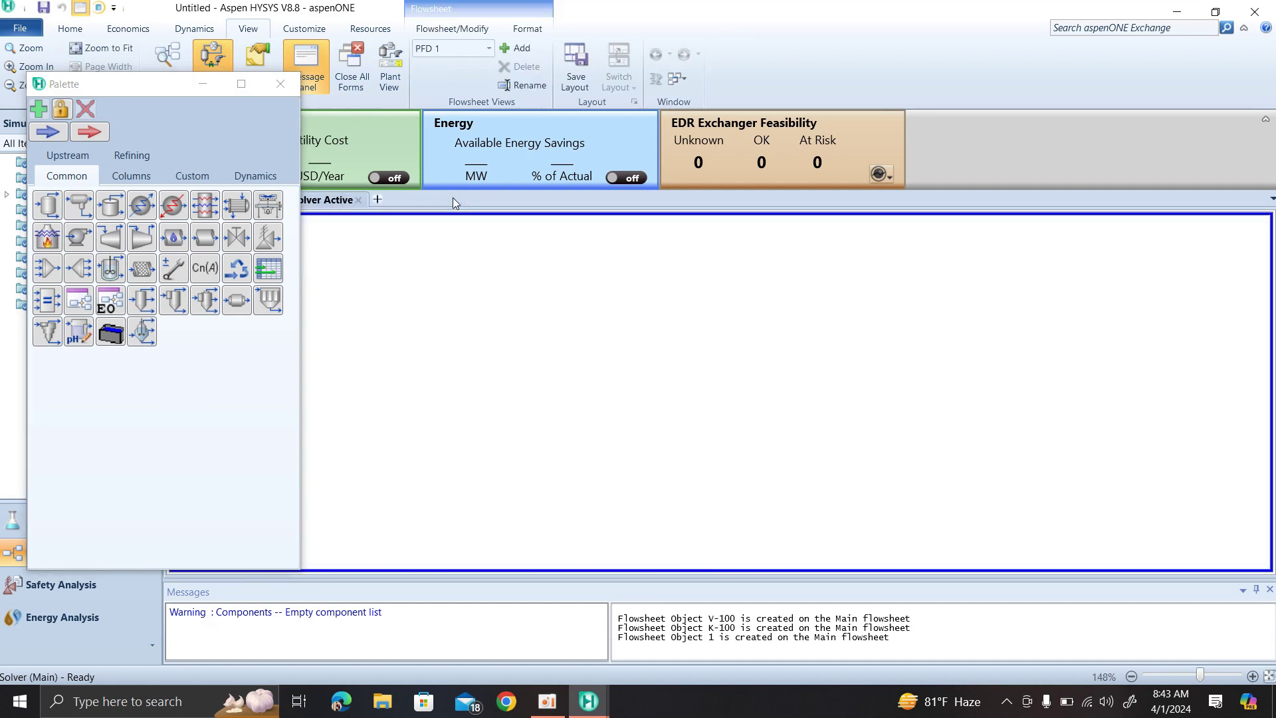
# Select the Feed stream together with its property table on the flowsheet
pyautogui.moveTo(389, 259); pyautogui.dragTo(800, 499)
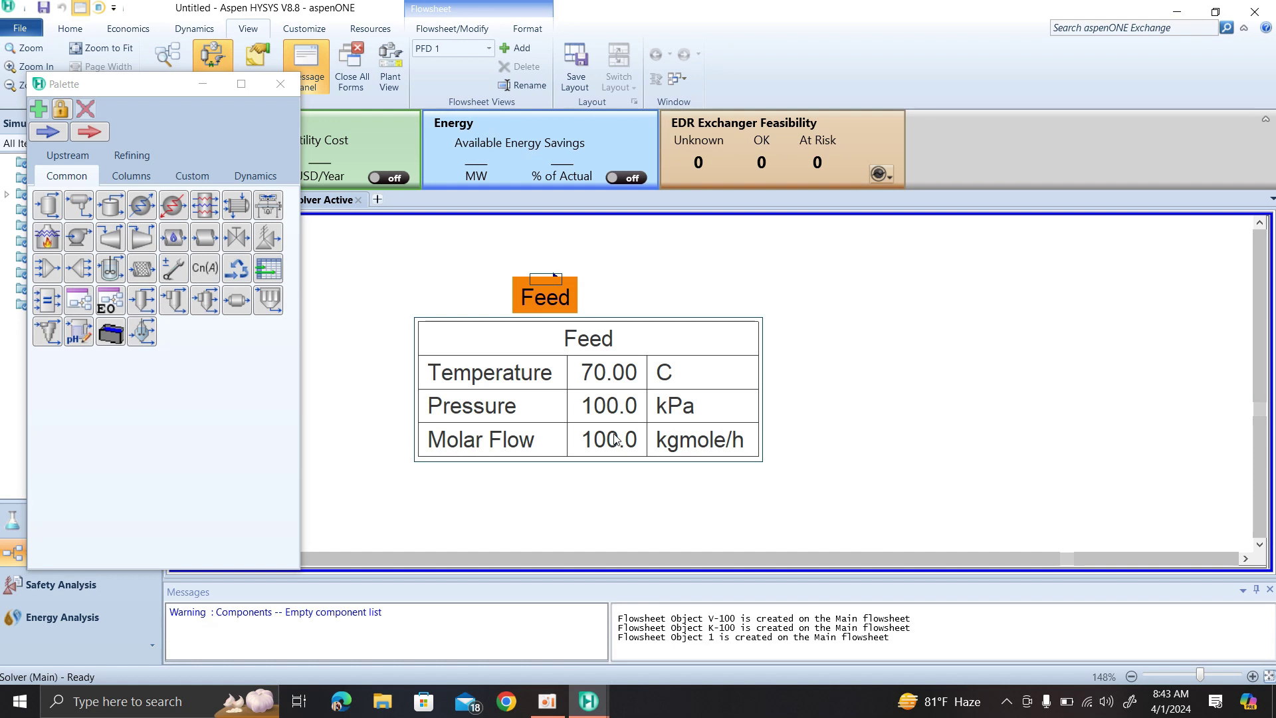